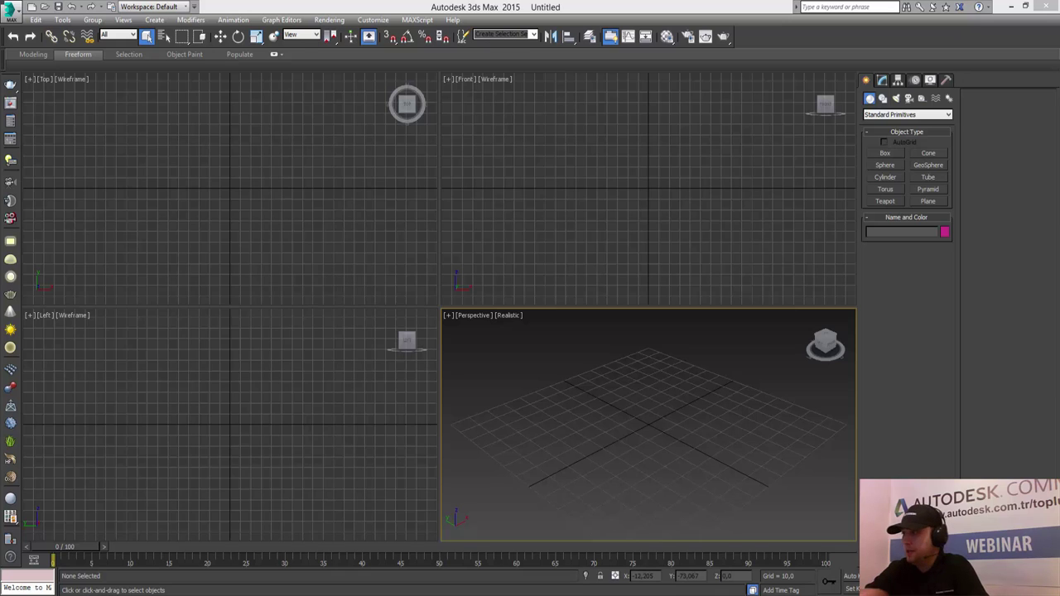
- Create a box with length, width and height of 50
left_click(884, 153)
mouse_move(610, 387)
left_mouse_down()
mouse_move(667, 452)
mouse_move(617, 479)
left_mouse_up()
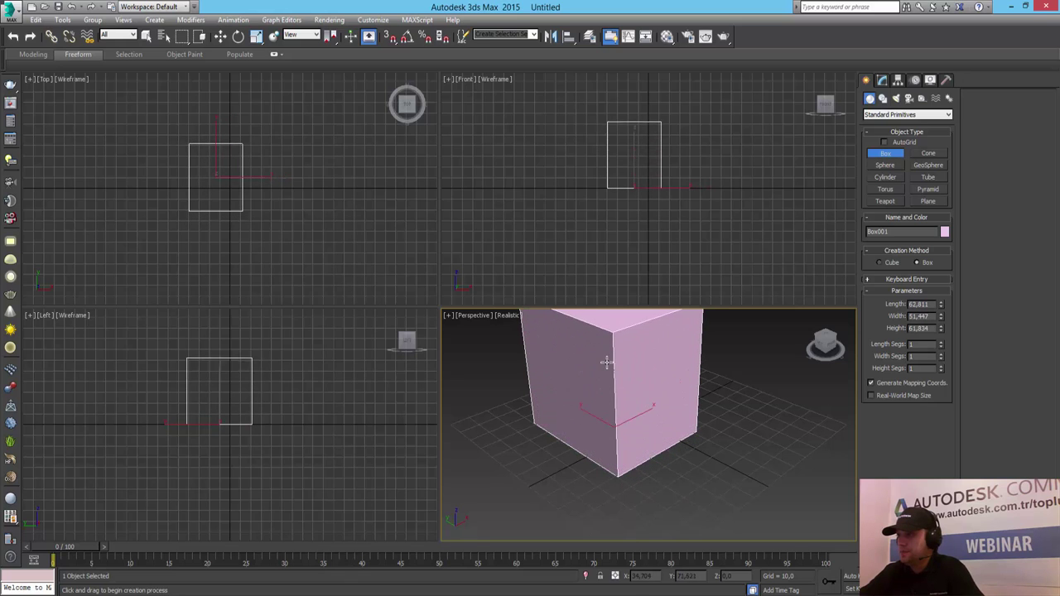
left_click(603, 386)
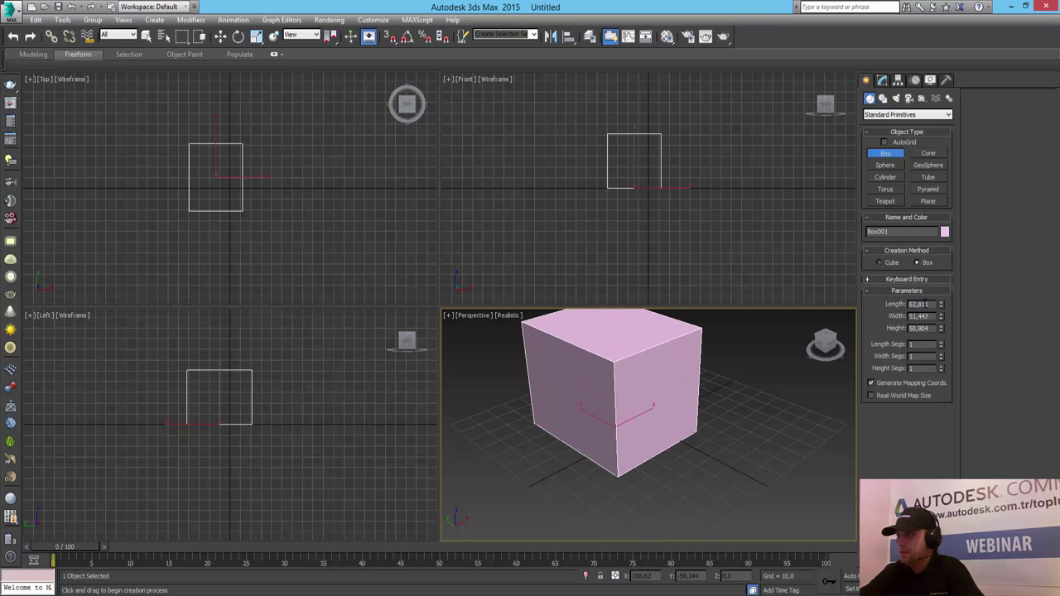
type("50")
key("Tab")
type("50")
key("Tab")
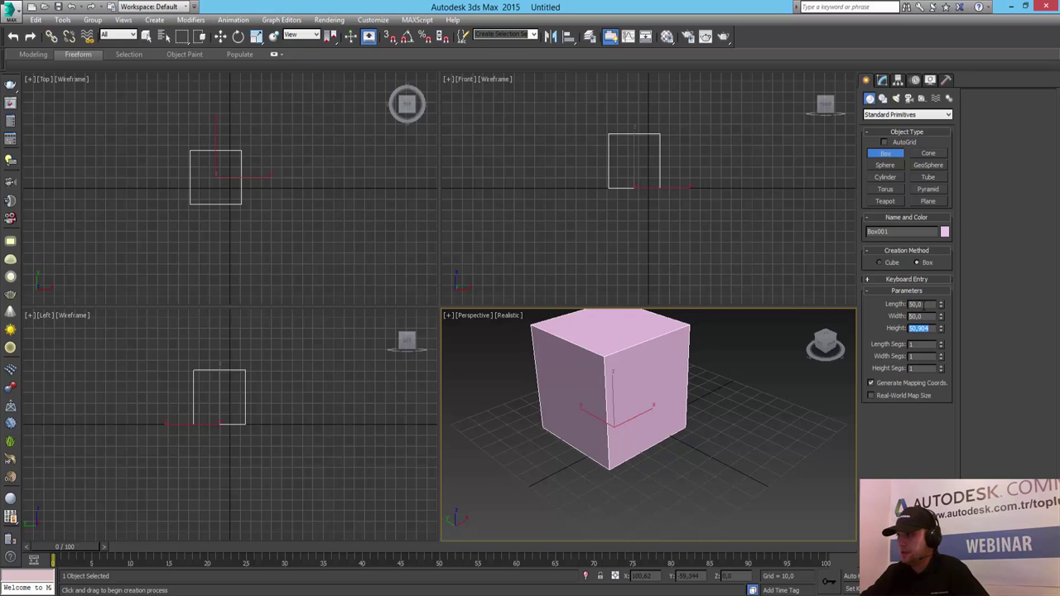
type("50")
key("Tab")
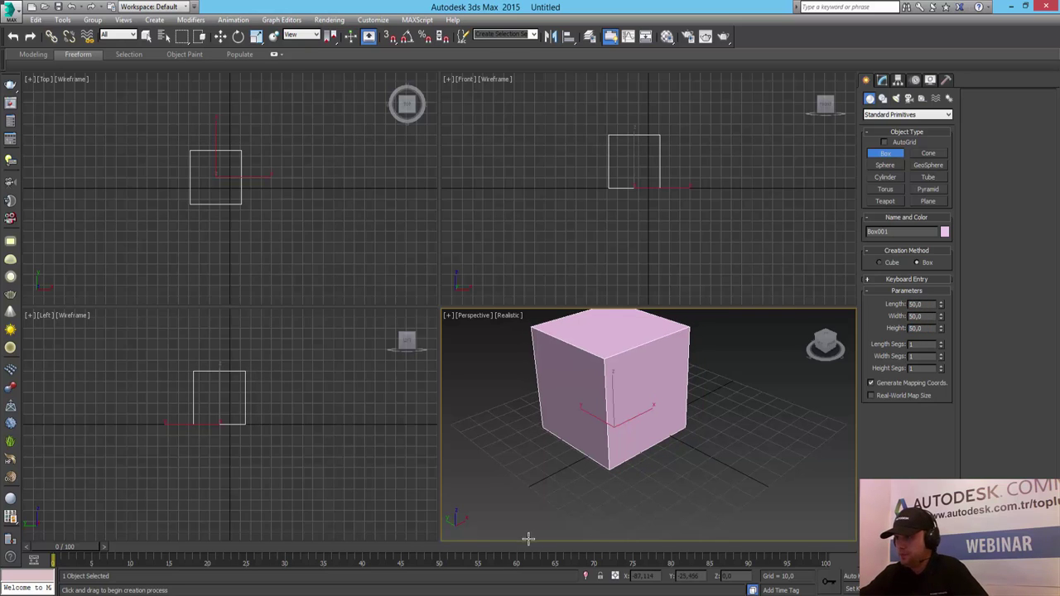
- Move the box to X 0 and Y 0 with the spinners, then deselect it
key("w")
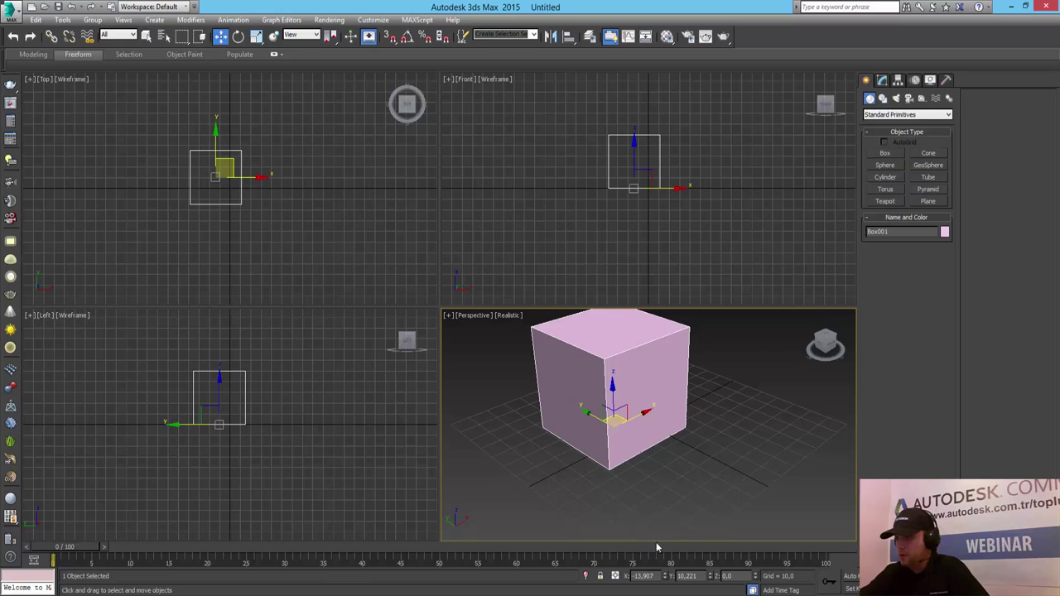
right_click(664, 577)
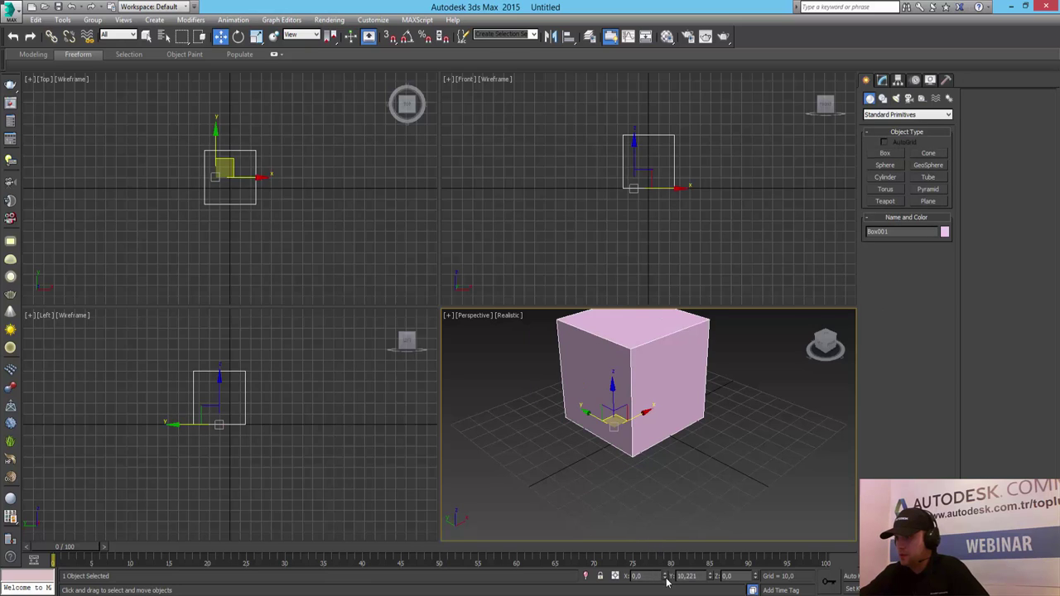
right_click(710, 576)
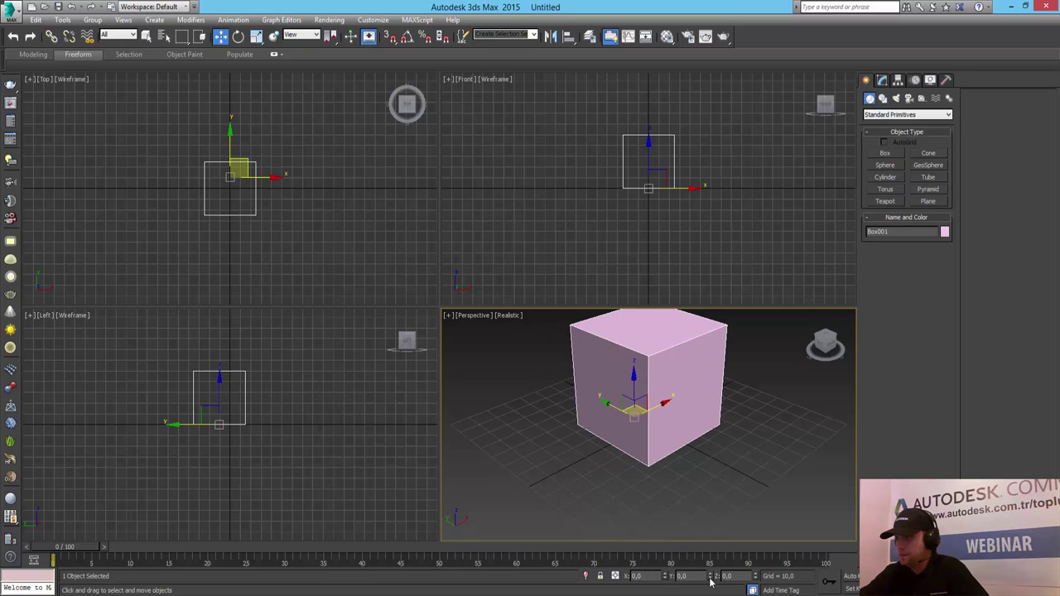
left_click(690, 485)
- Maximize the Perspective viewport and zoom out slightly from the box
key("z")
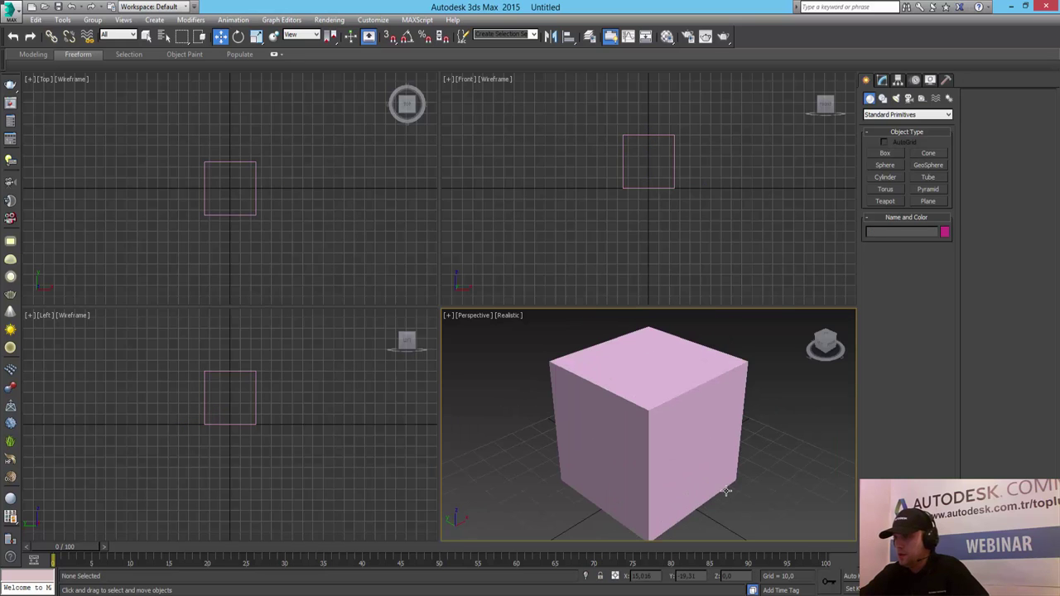
key("alt+w")
key("alt+z")
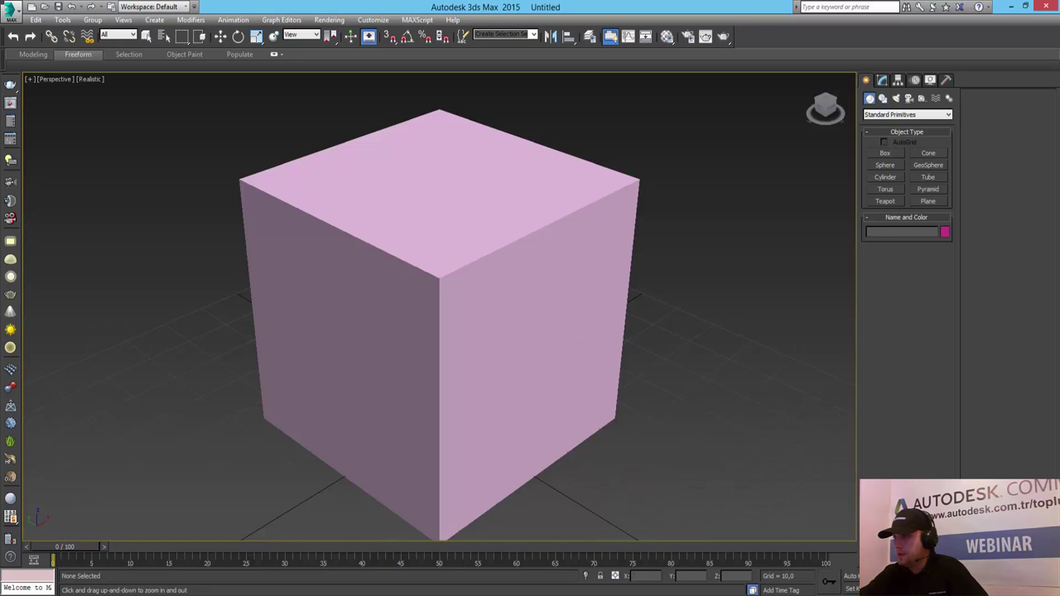
left_click_drag(422, 253, 428, 286)
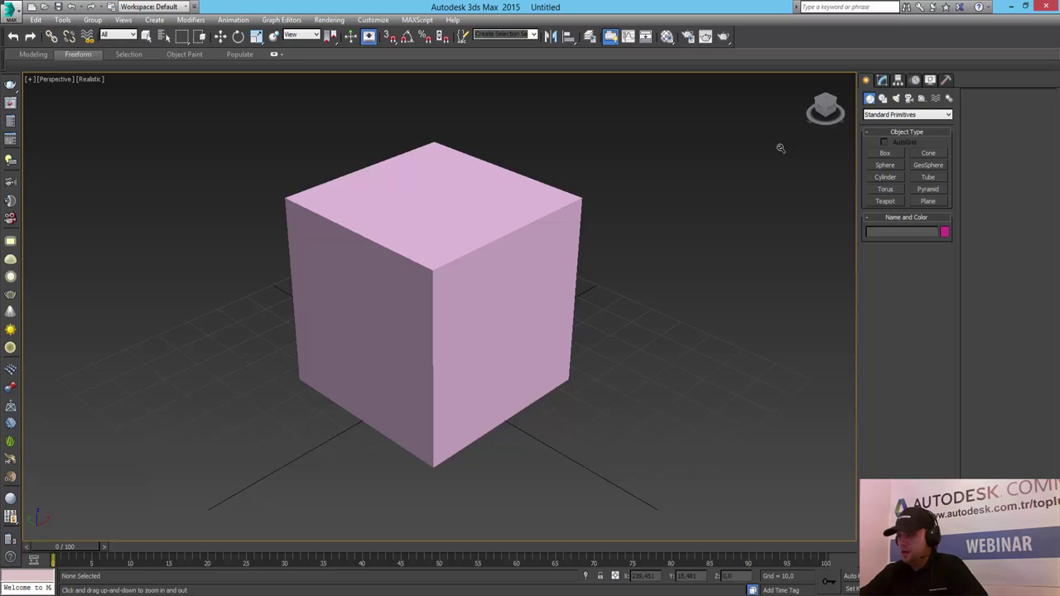
- Assign V-Ray Adv 3.00.07 as the production renderer in Render Setup
left_click(331, 20)
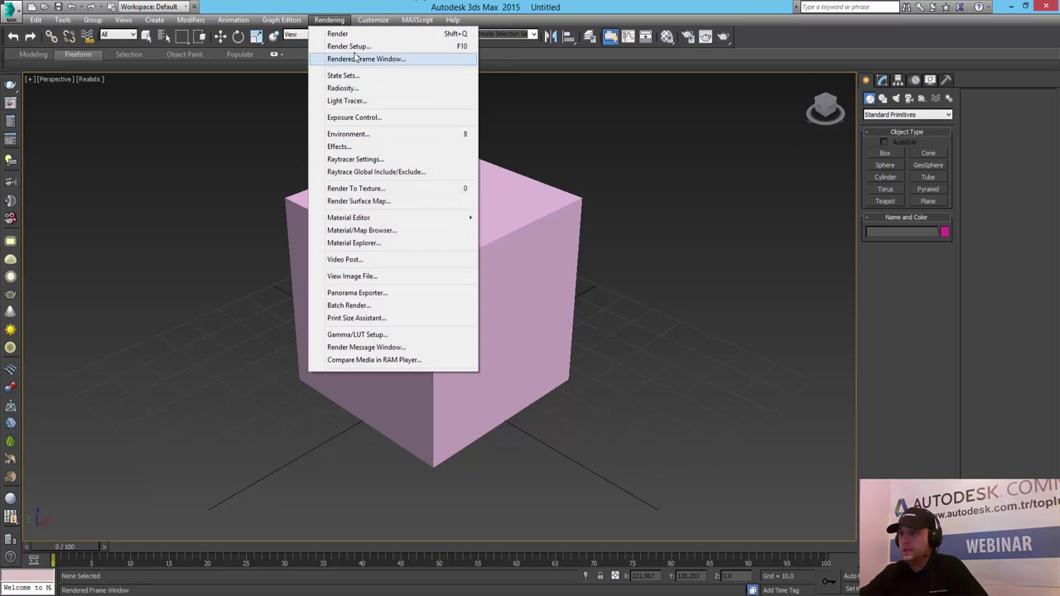
left_click(348, 43)
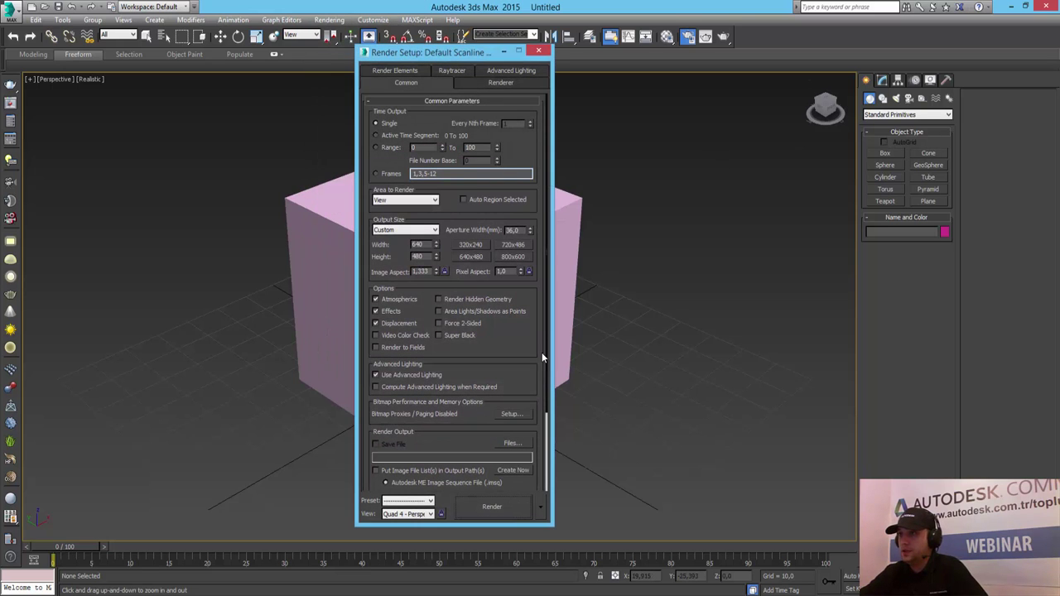
scroll(502, 446, "down", 1)
scroll(489, 454, "down", 3)
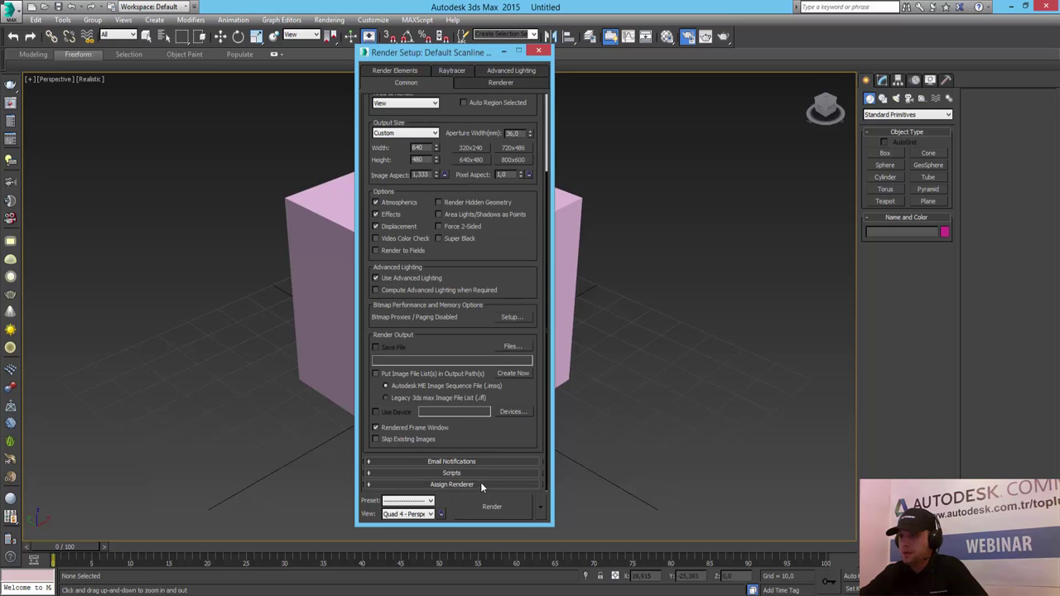
left_click(481, 486)
left_click(515, 436)
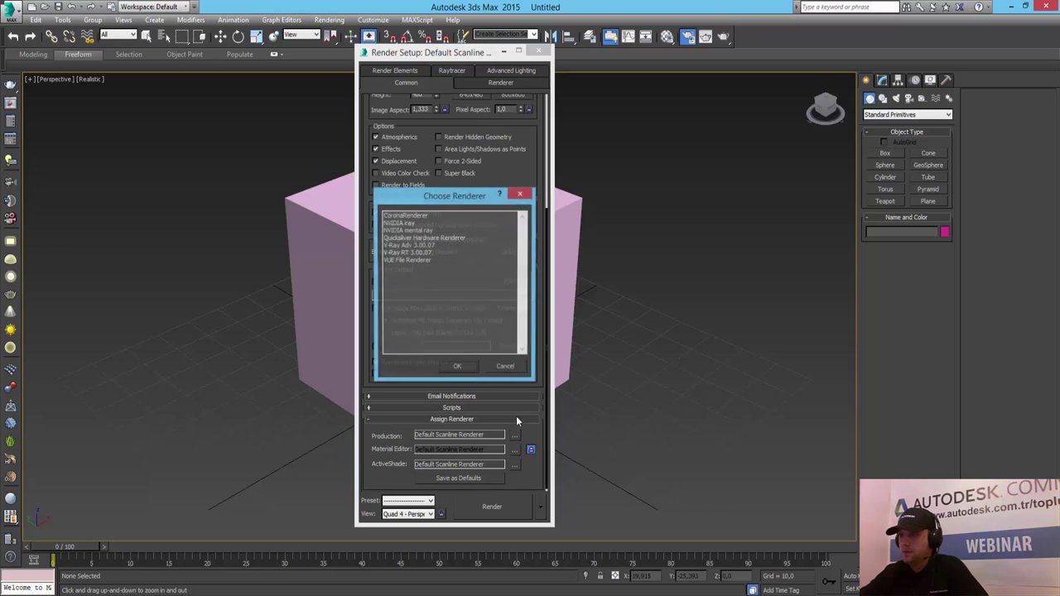
double_click(422, 245)
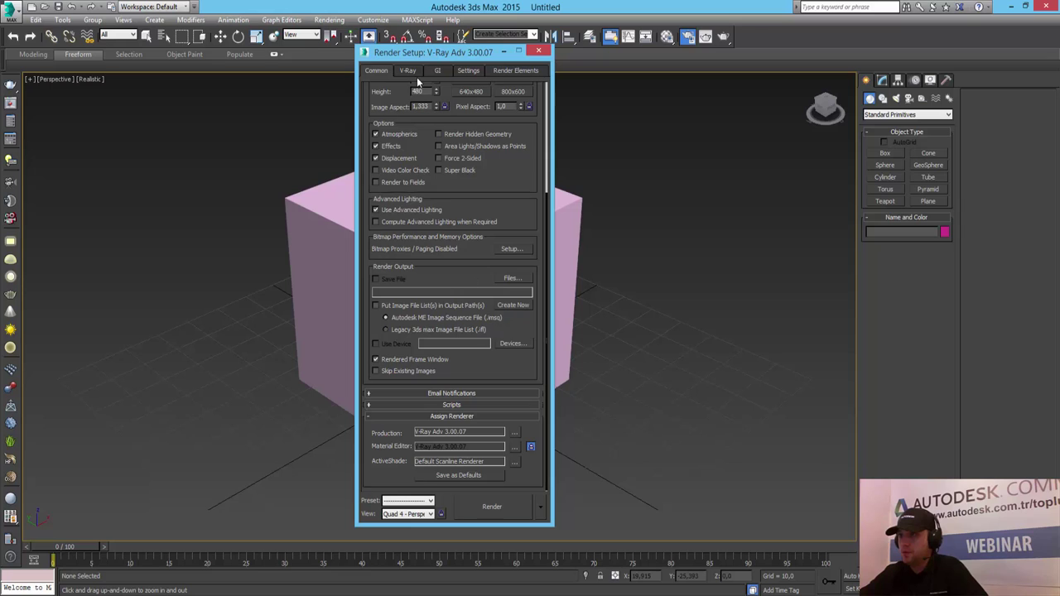
- Set the V-Ray GI environment colour to pure white
left_click(415, 74)
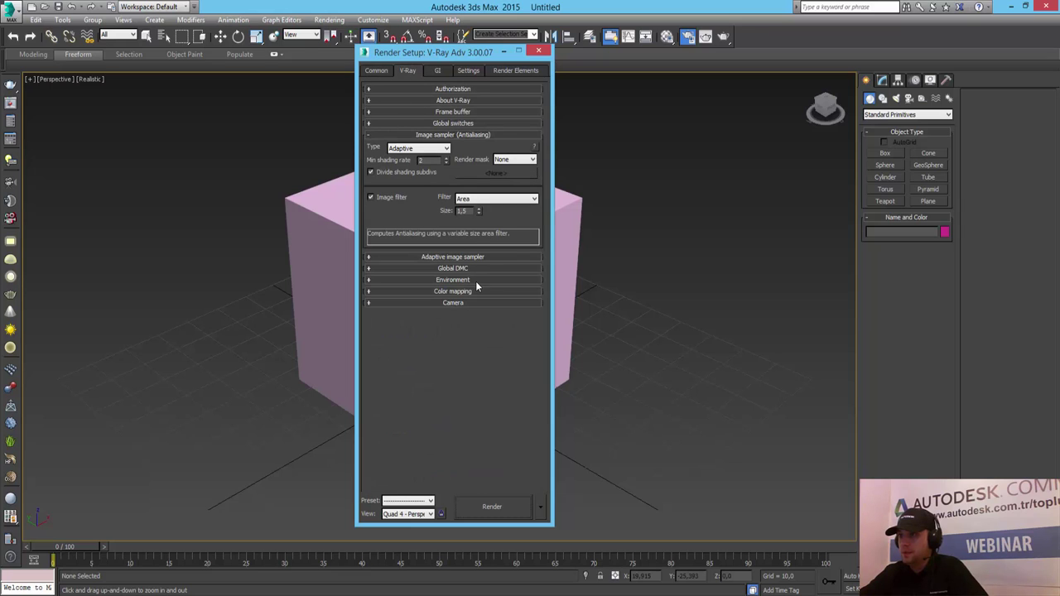
left_click(464, 280)
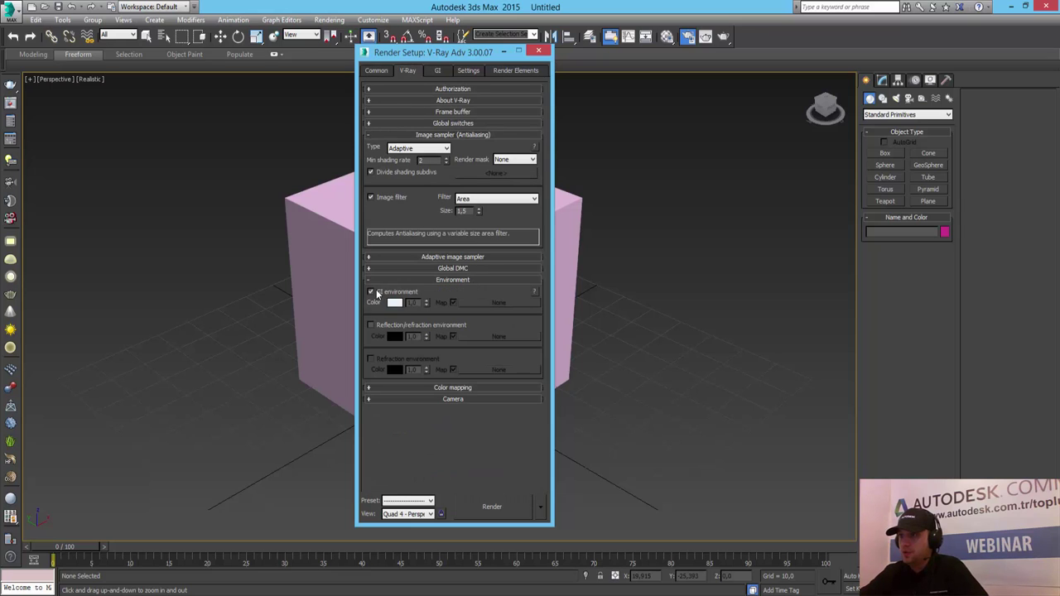
left_click(394, 303)
left_click_drag(326, 147, 326, 162)
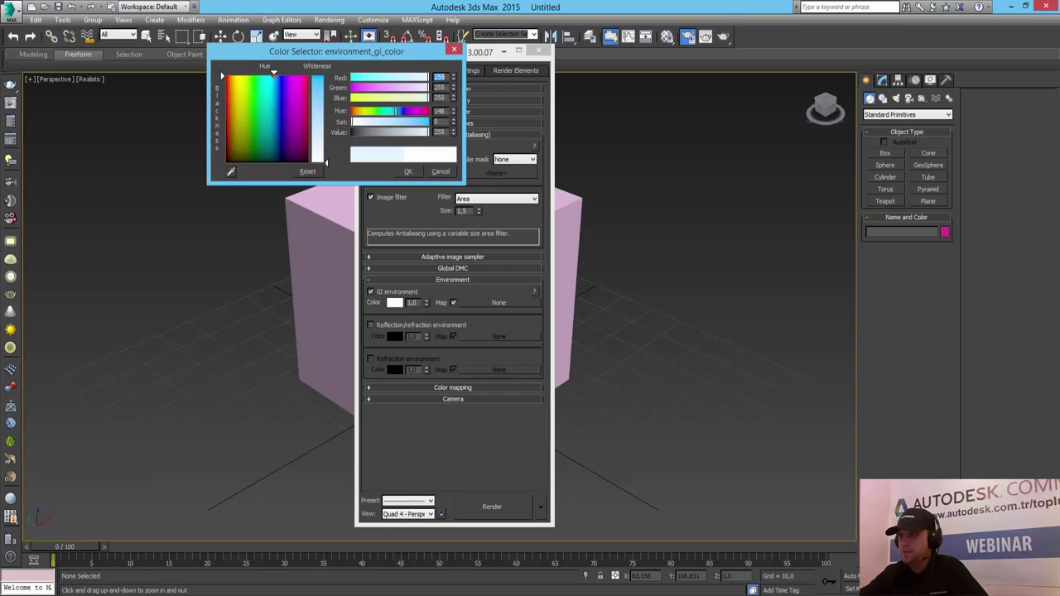
left_click(407, 172)
- Enable global illumination with the Irradiance map preset set to Very low
left_click(445, 70)
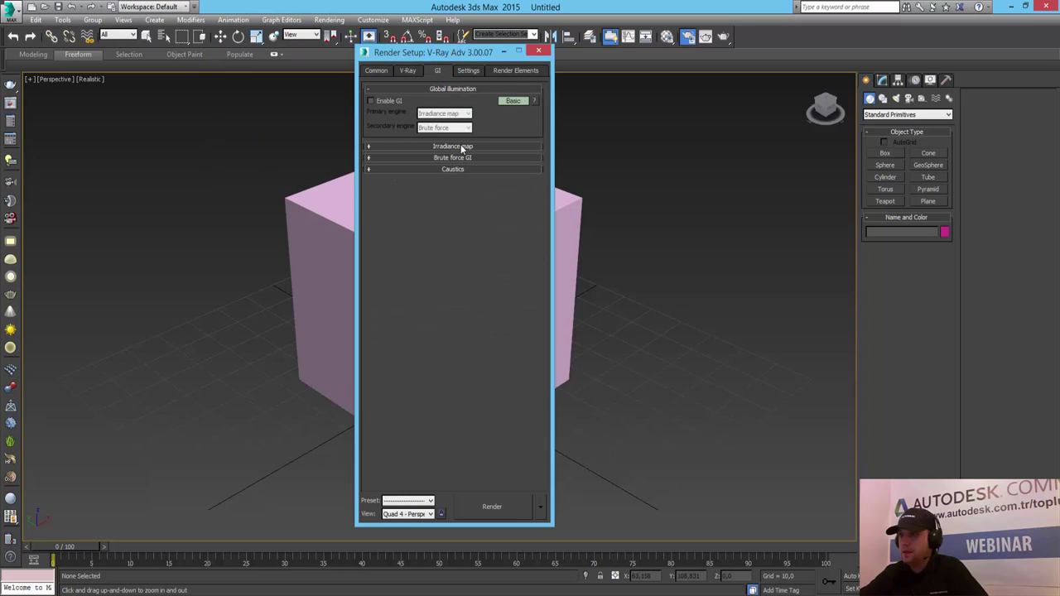
left_click(380, 100)
left_click(465, 148)
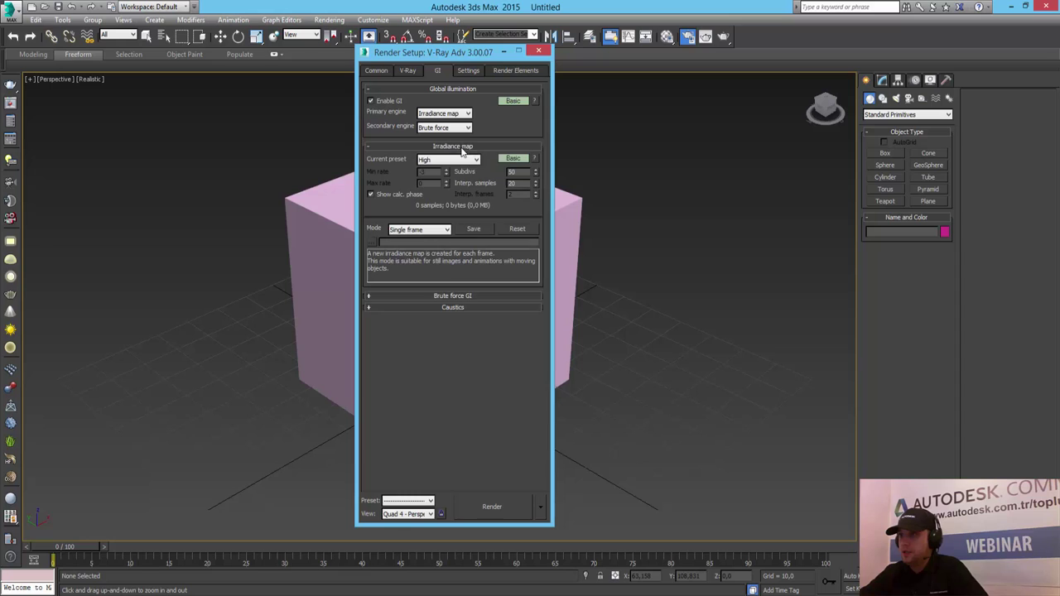
left_click(453, 160)
left_click(435, 175)
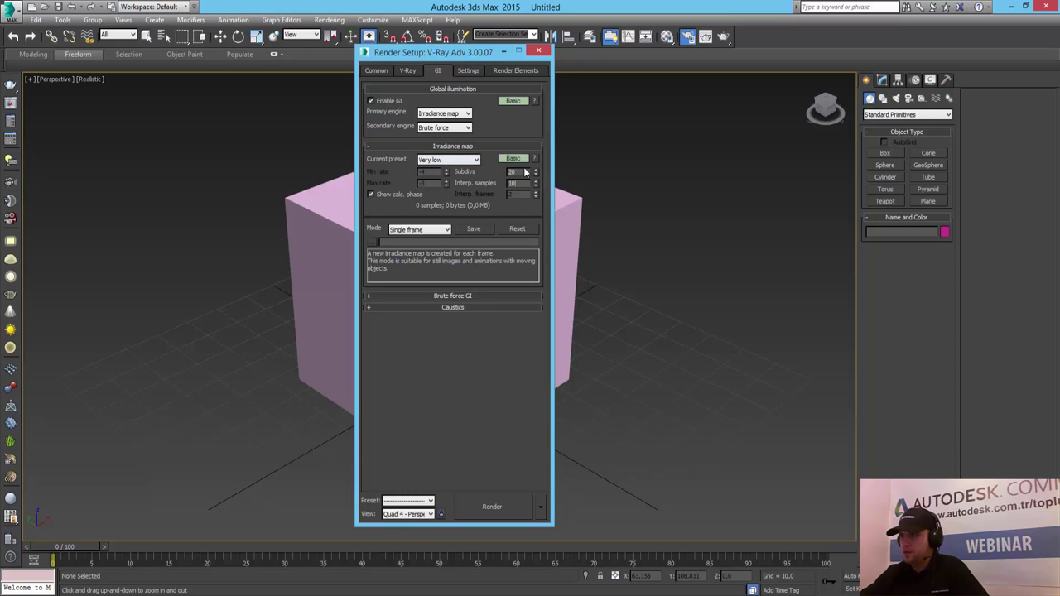
double_click(513, 184)
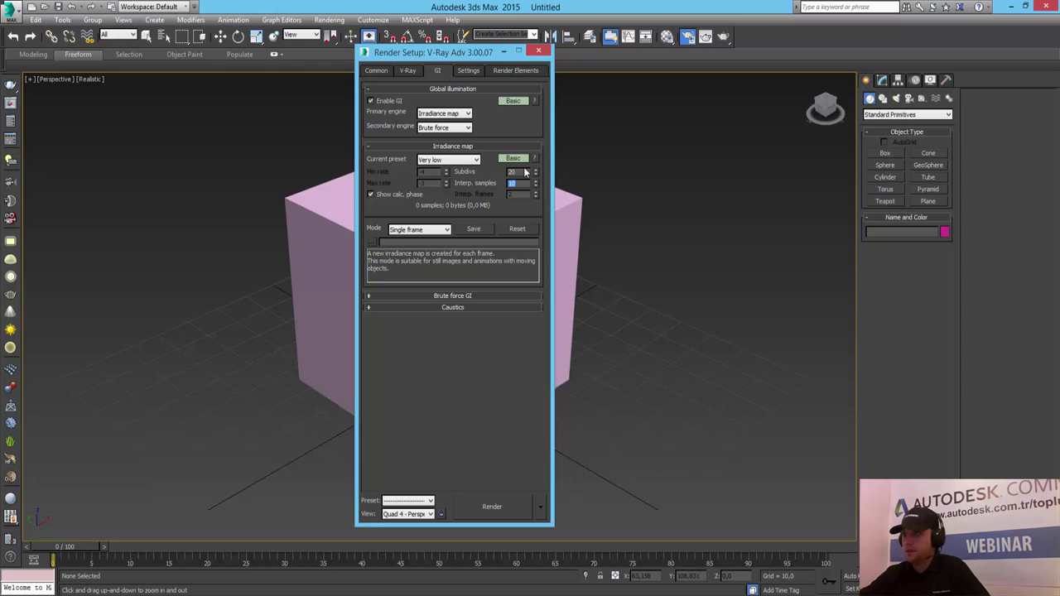
- Use Light cache as the secondary bounce engine and edit its Subdivs value
left_click(444, 127)
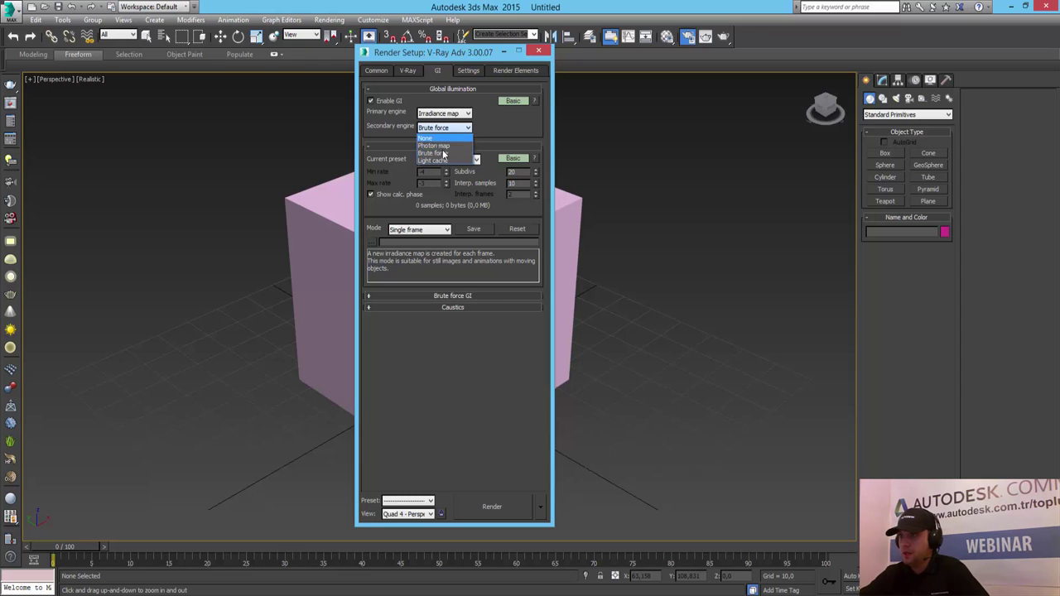
left_click(440, 158)
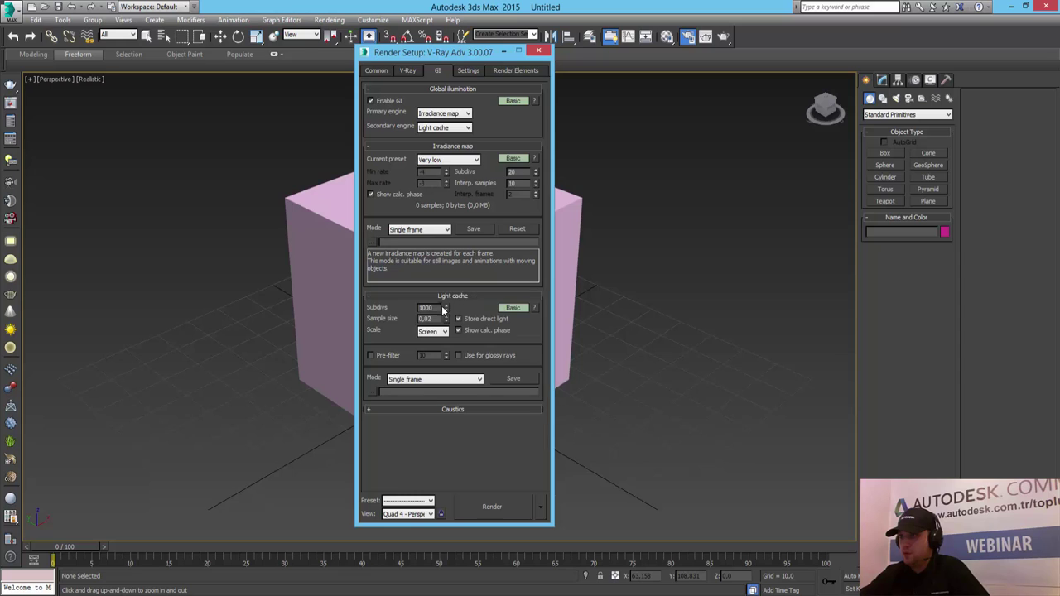
double_click(431, 307)
type("20")
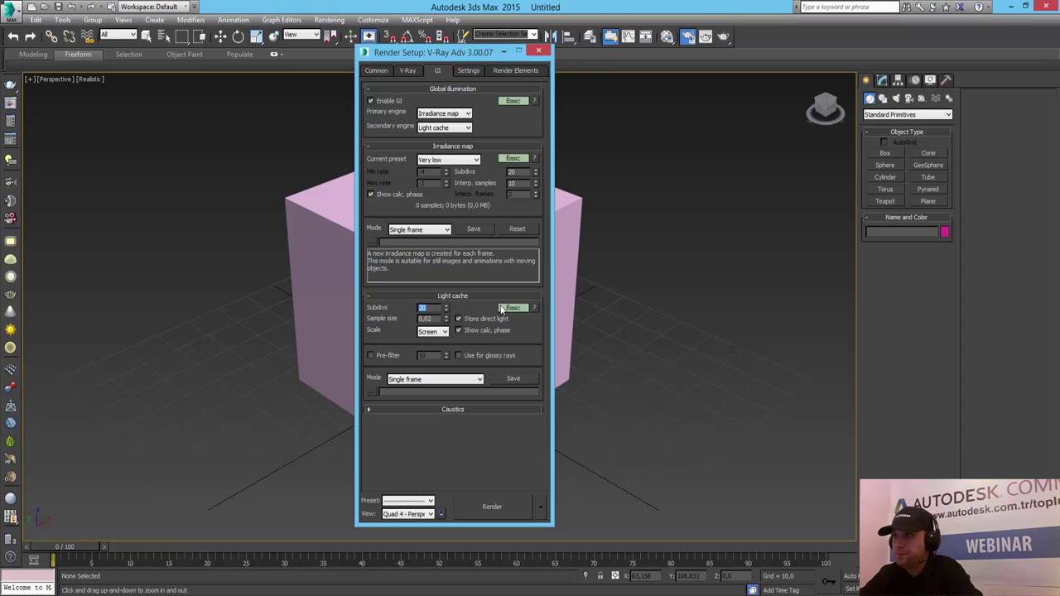
- Add a grey VRayPlane beside the box as a ground plane
left_click(539, 51)
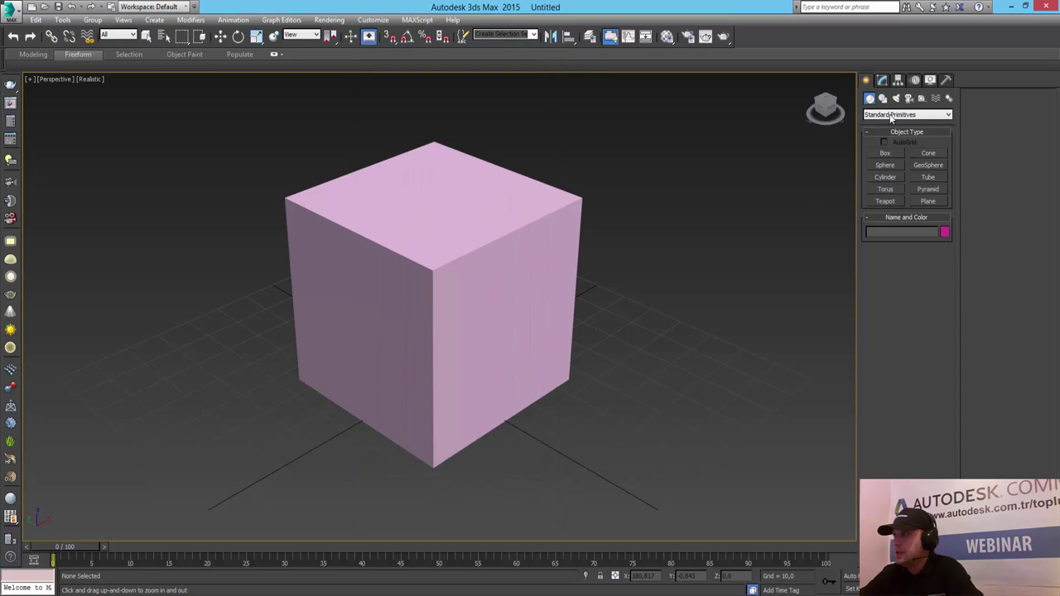
left_click(880, 114)
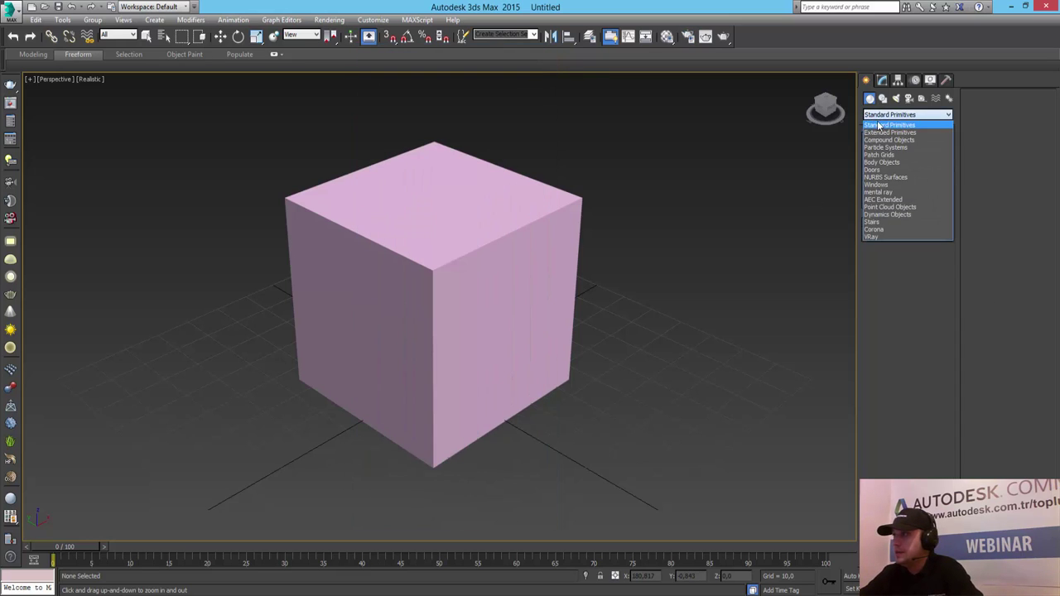
left_click(873, 236)
left_click(899, 178)
left_click(547, 433)
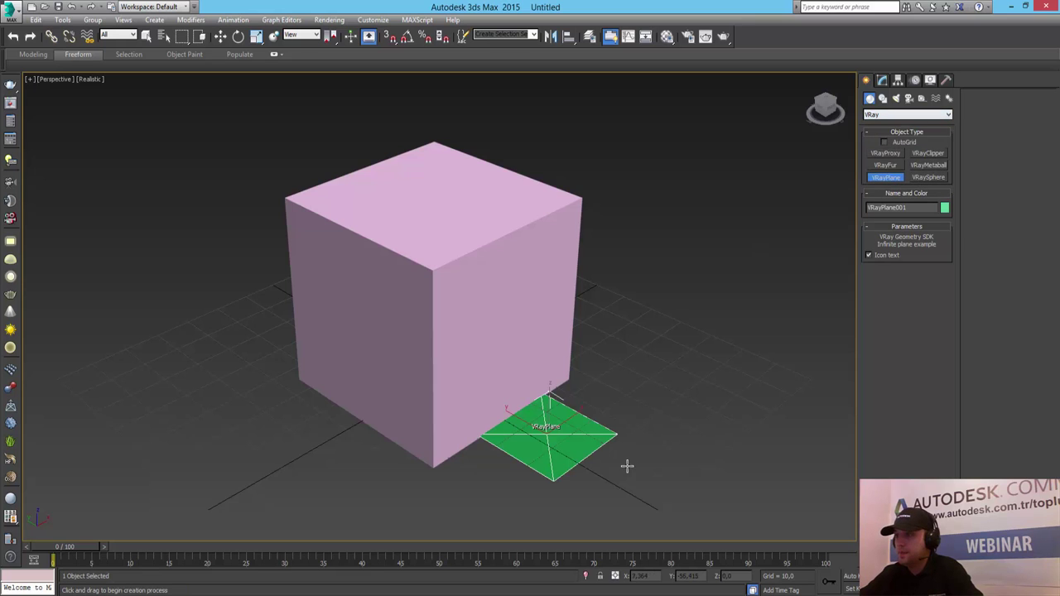
left_click(944, 208)
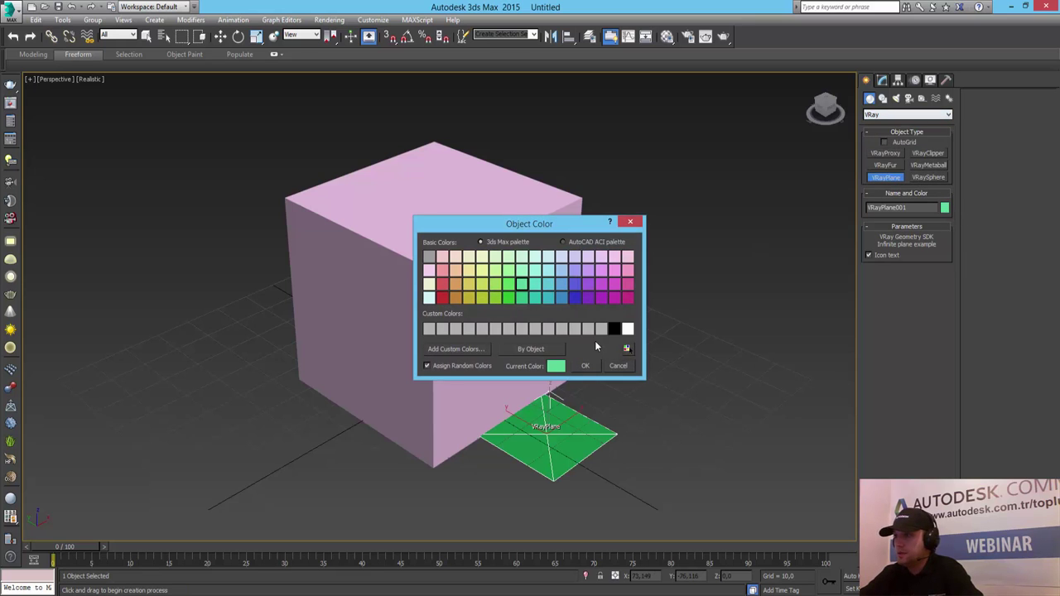
left_click(590, 367)
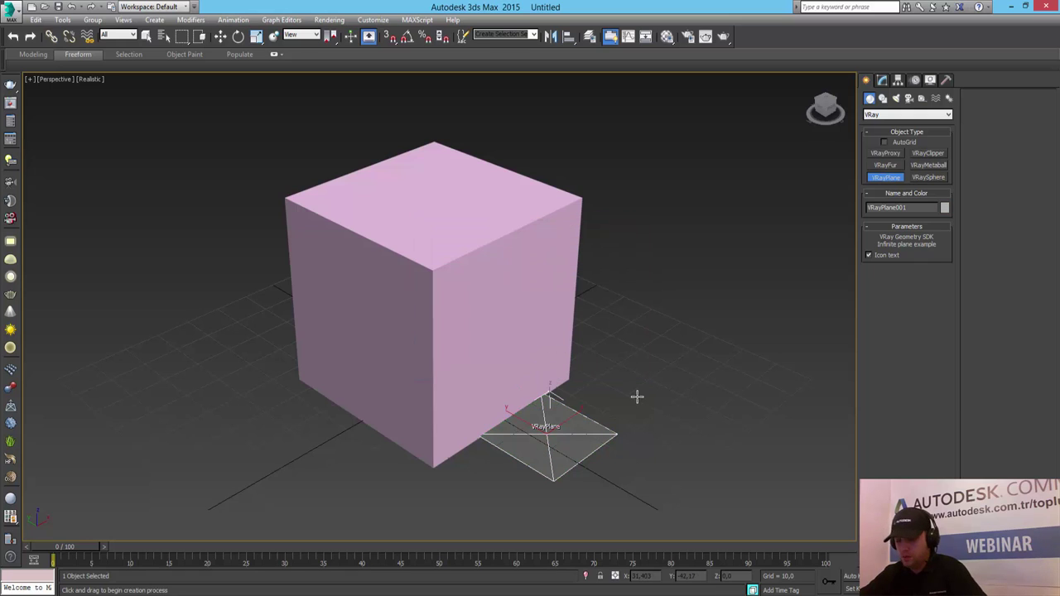
right_click(637, 397)
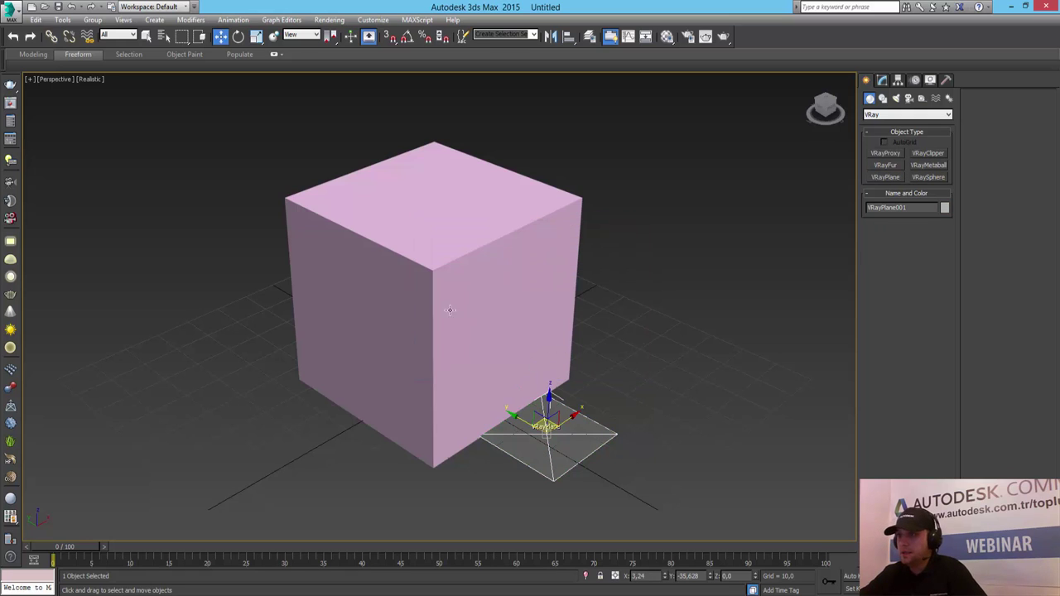
- Show edged faces, convert the cube to Editable Poly, and open the Material Editor
key("F4")
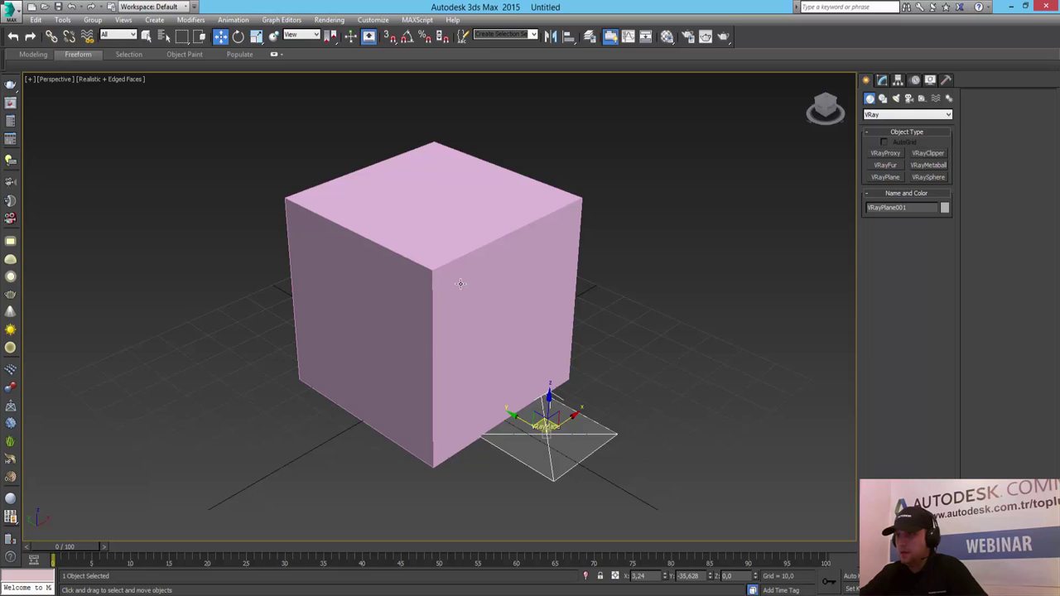
left_click(461, 284)
right_click(460, 284)
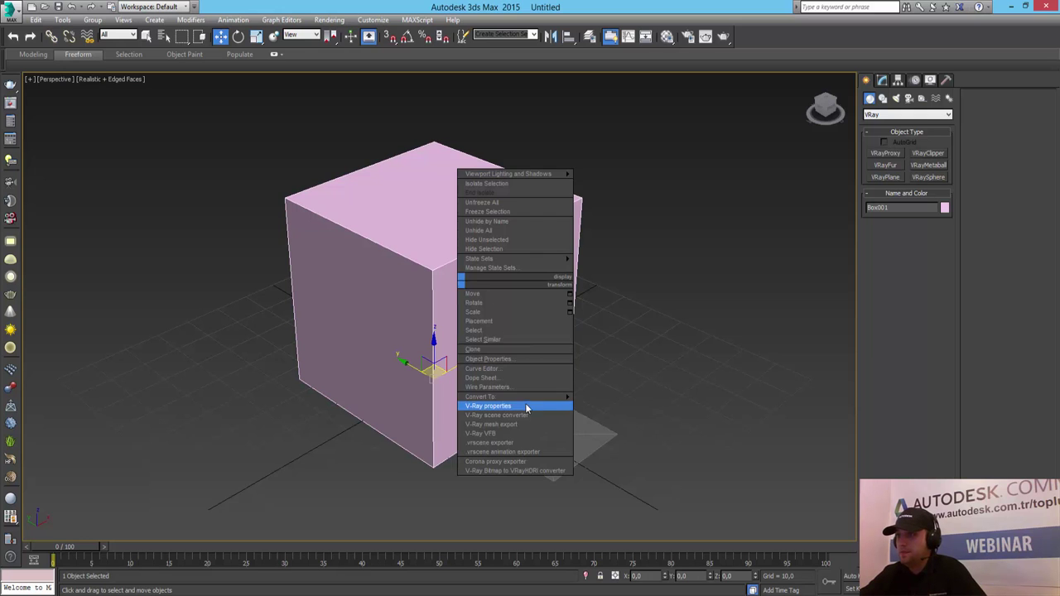
mouse_move(488, 396)
left_click(621, 406)
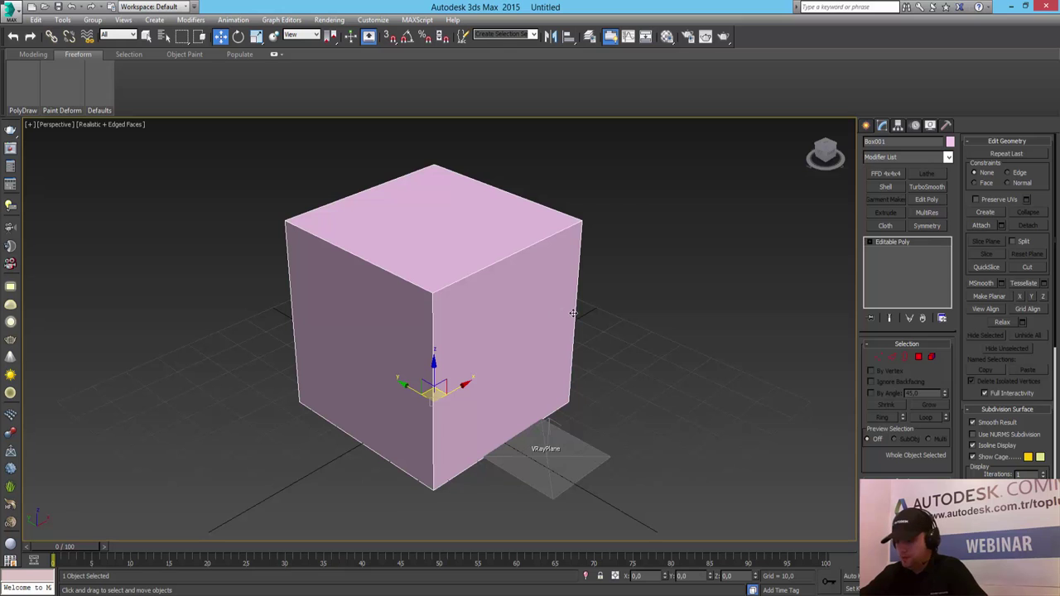
key("m")
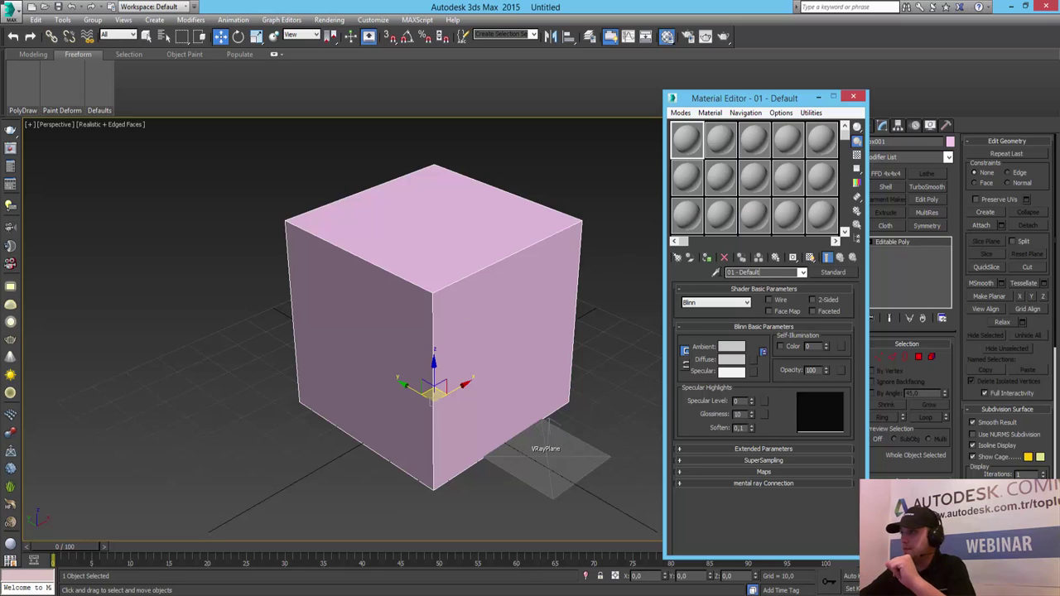
- Name the first material 1 and change its type to VRayMtl
type("1")
key("Return")
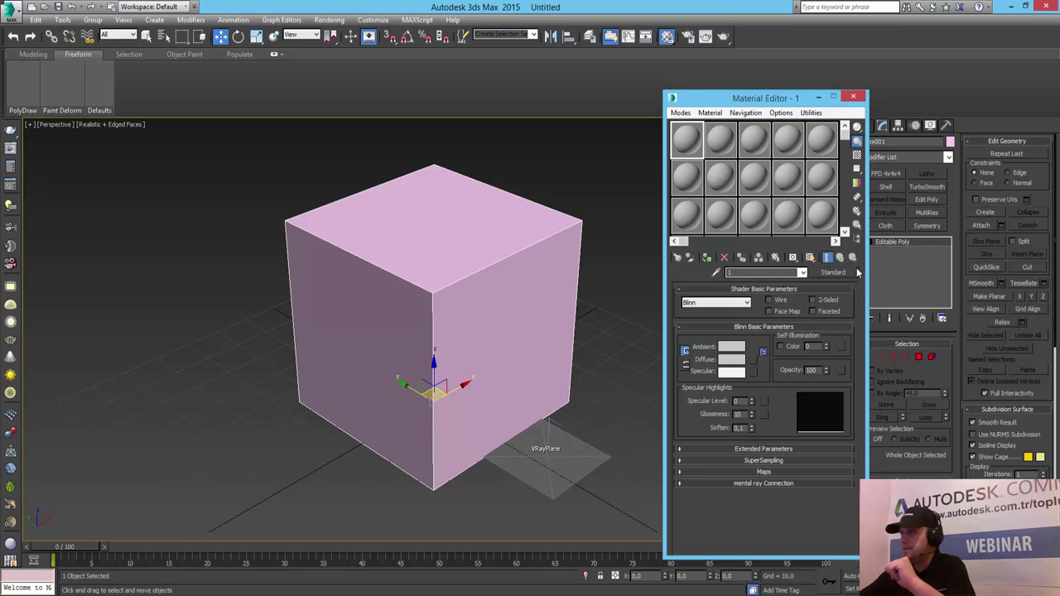
left_click(835, 273)
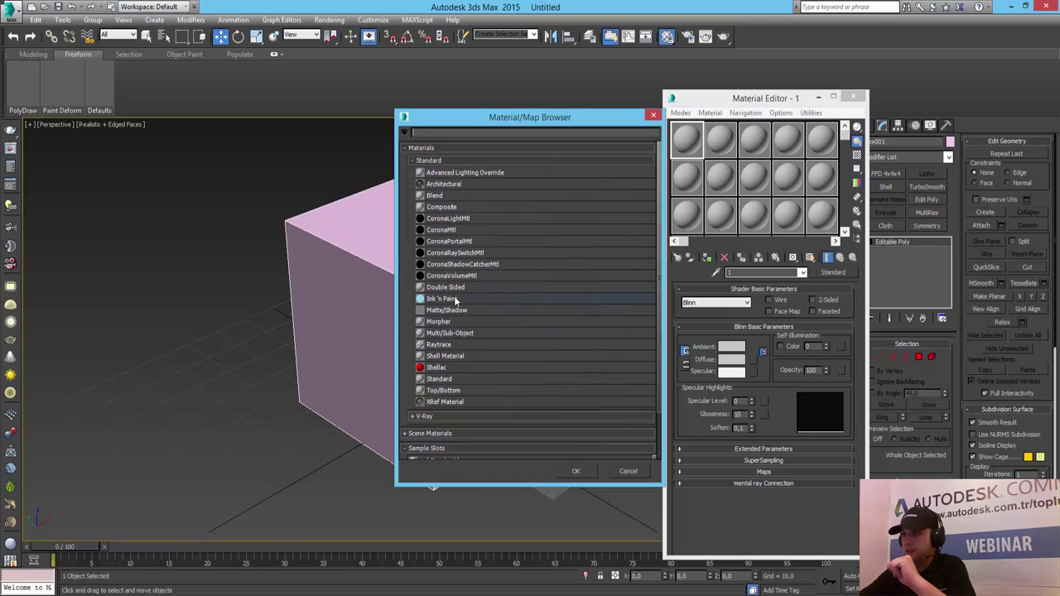
scroll(472, 394, "down", 2)
left_click(442, 362)
scroll(477, 397, "down", 2)
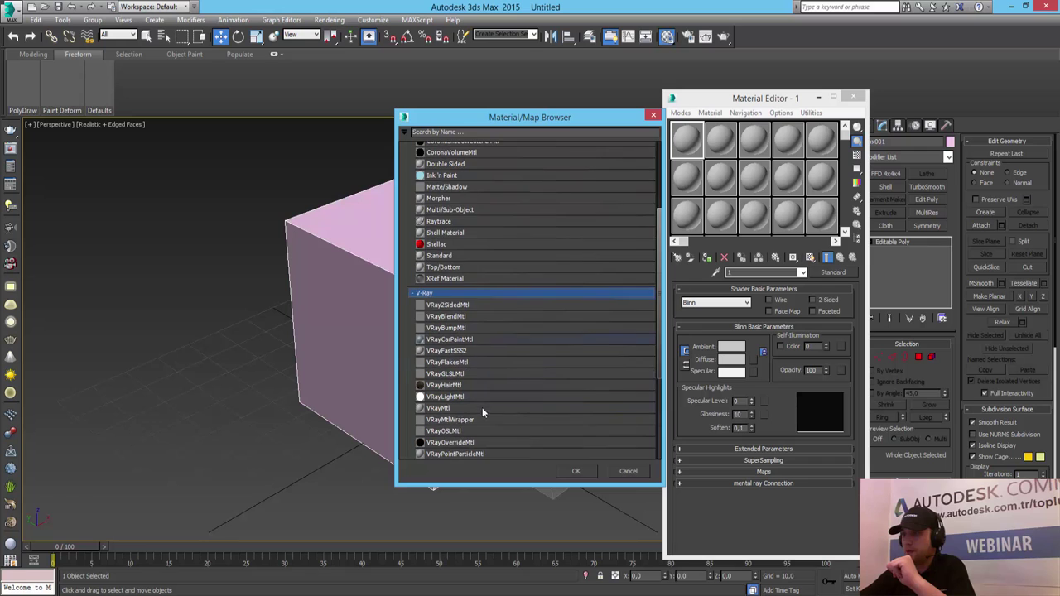
double_click(451, 409)
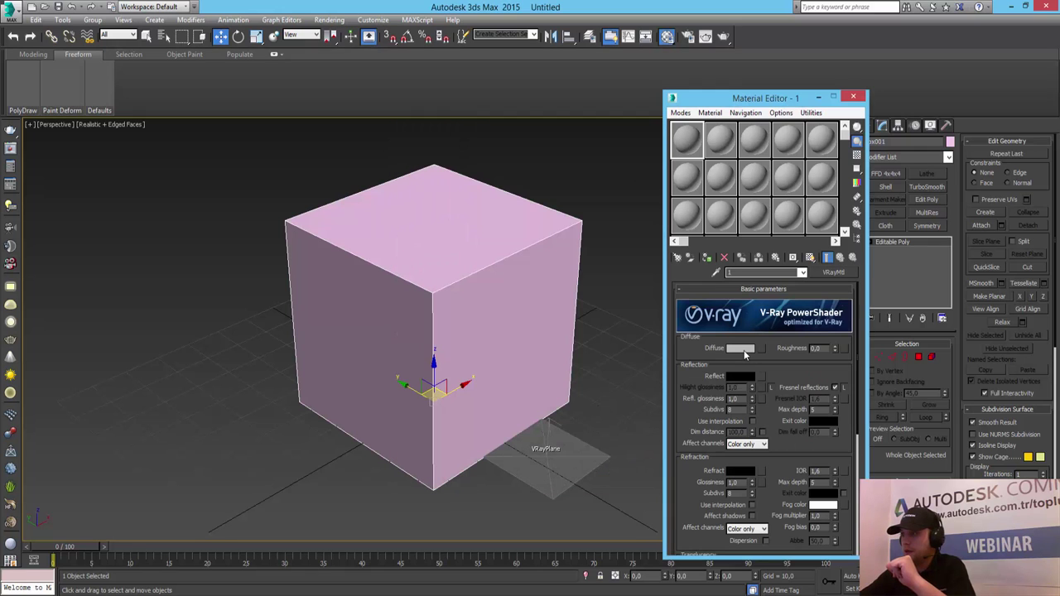
- Add a Bitmap diffuse map and browse to the Kaplamalar\Duvar texture folder on drive D
left_click(764, 349)
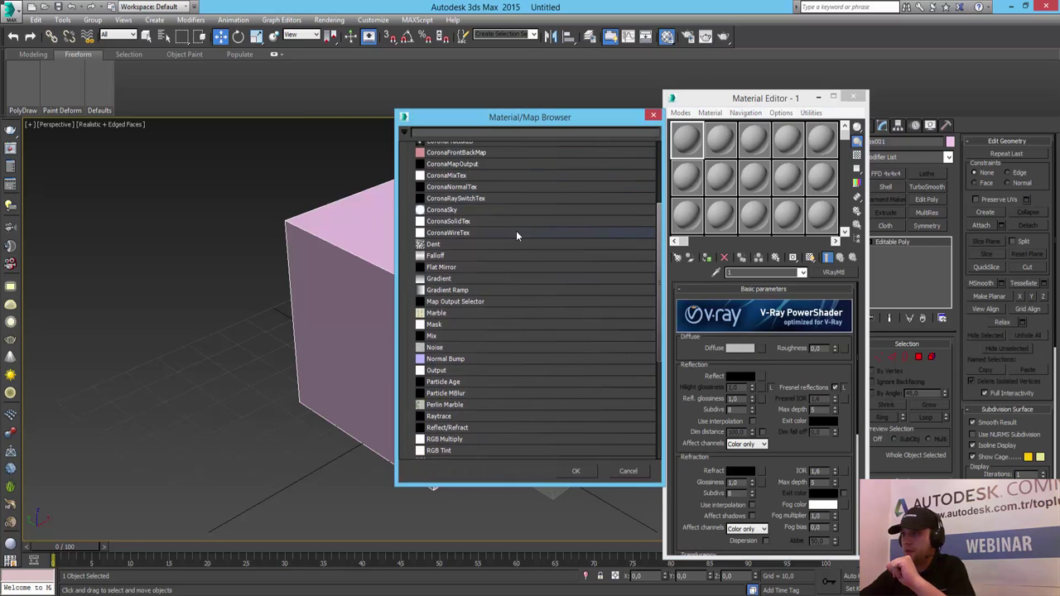
double_click(437, 159)
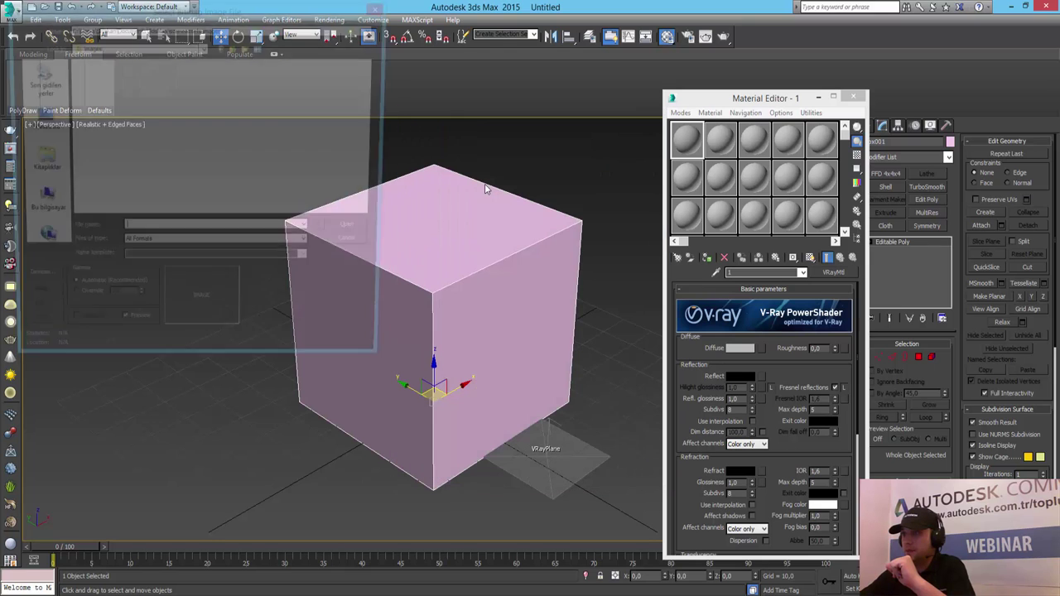
left_click(43, 214)
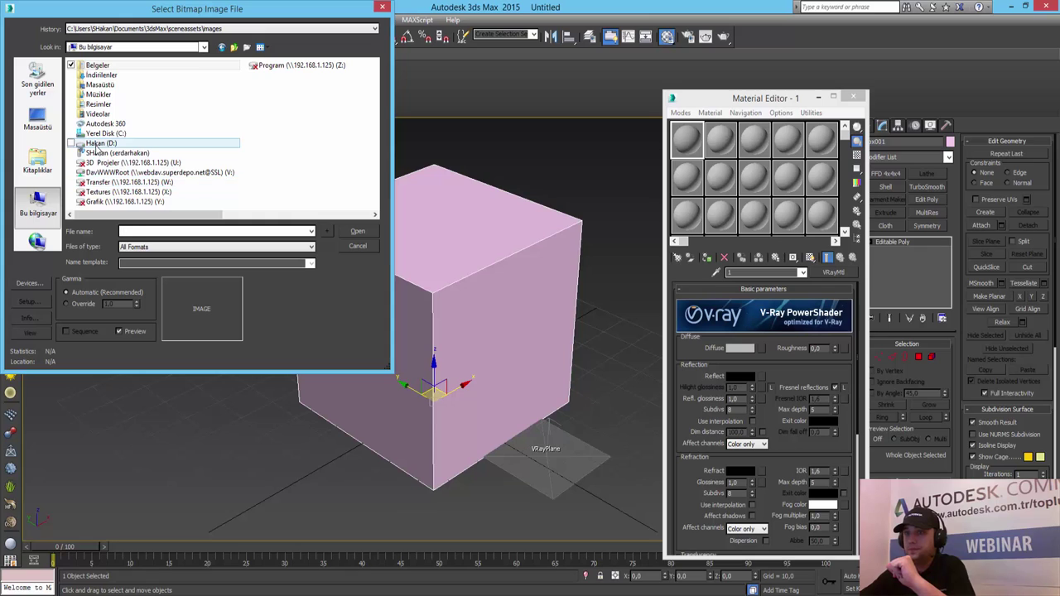
double_click(97, 148)
double_click(93, 104)
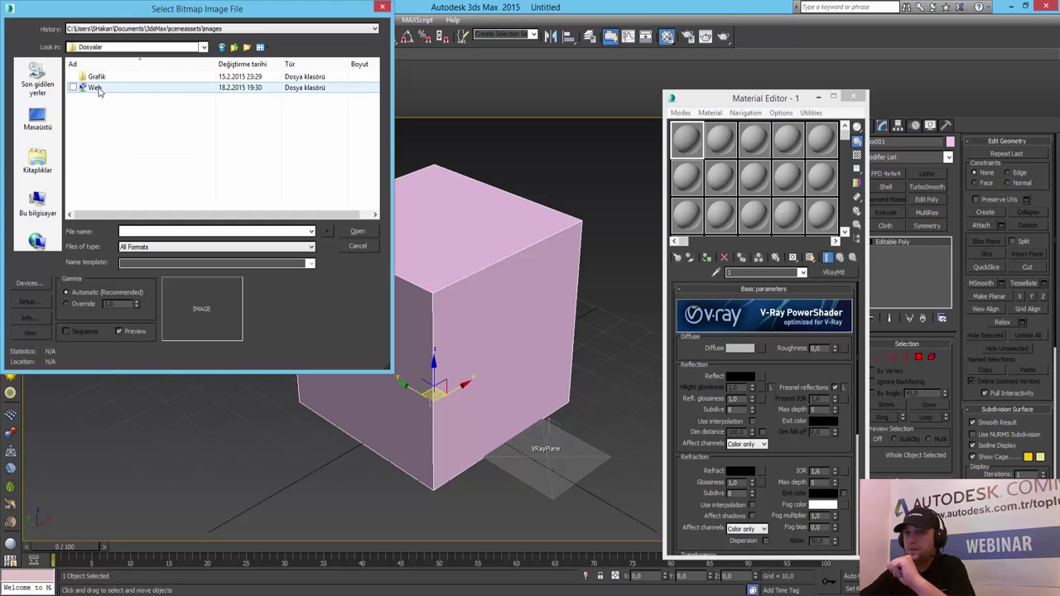
double_click(96, 87)
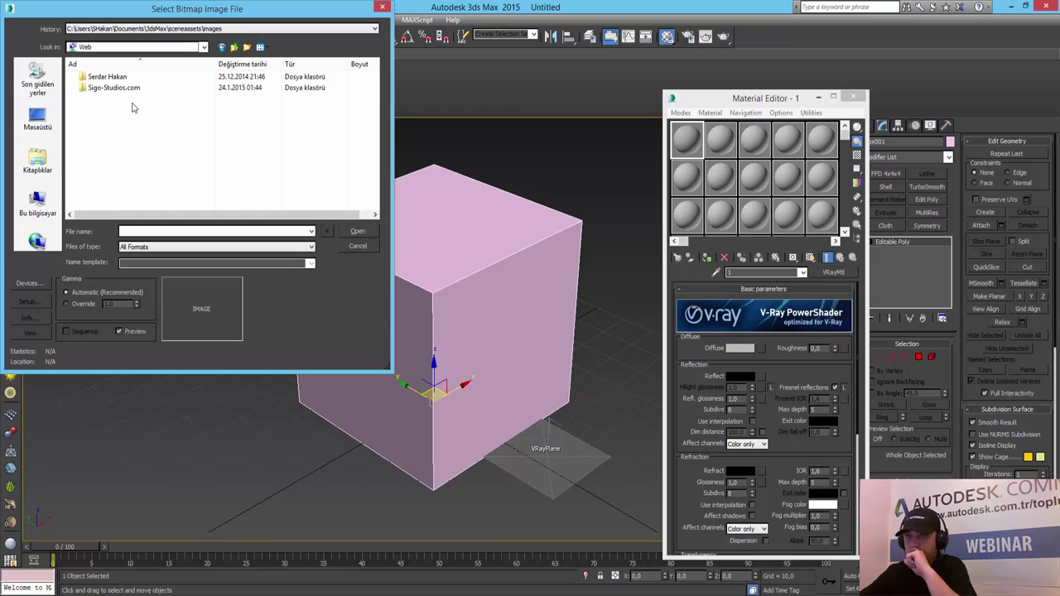
double_click(106, 78)
double_click(105, 146)
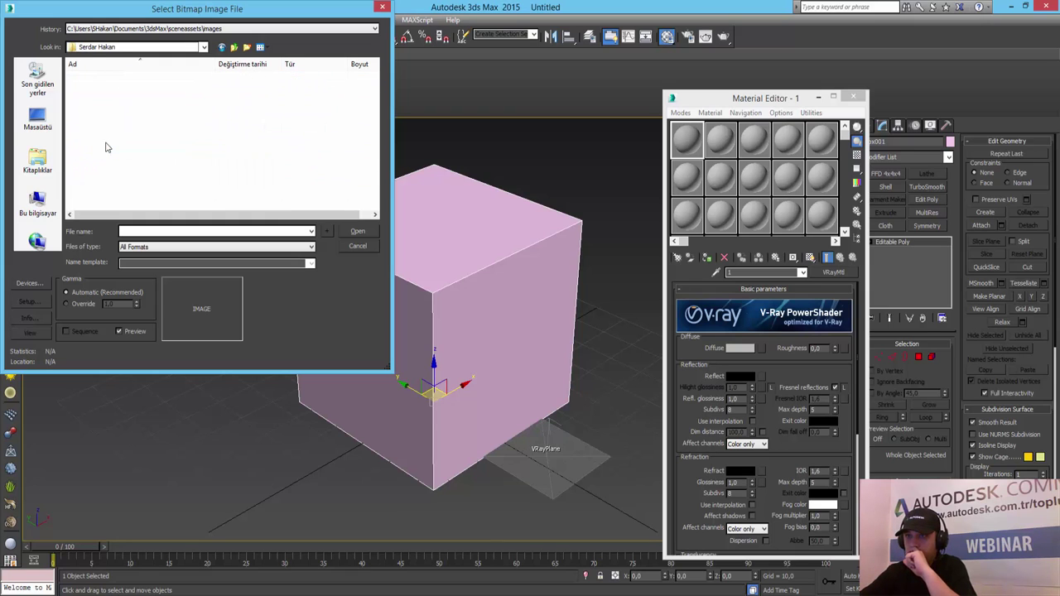
double_click(104, 131)
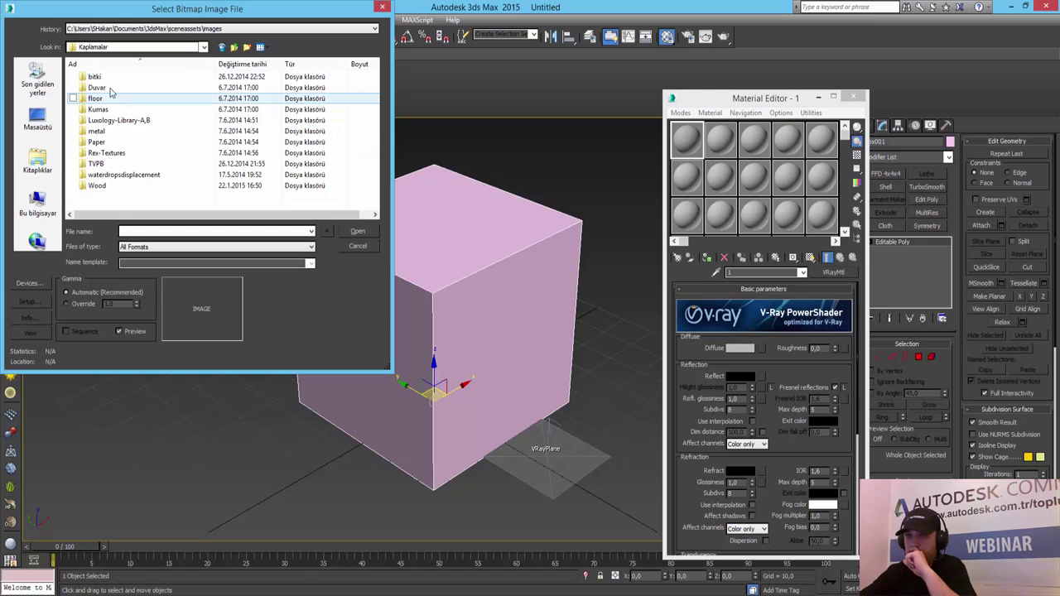
double_click(110, 89)
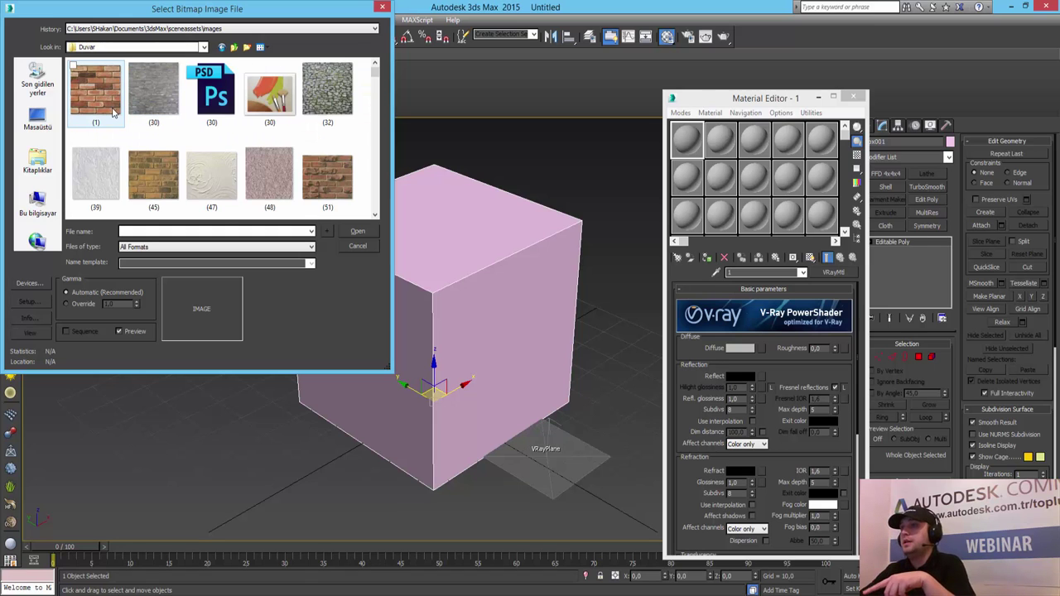
- Load the brick image (1).jpg as the diffuse map
scroll(114, 112, "down", 1)
scroll(166, 124, "down", 2)
scroll(199, 140, "down", 1)
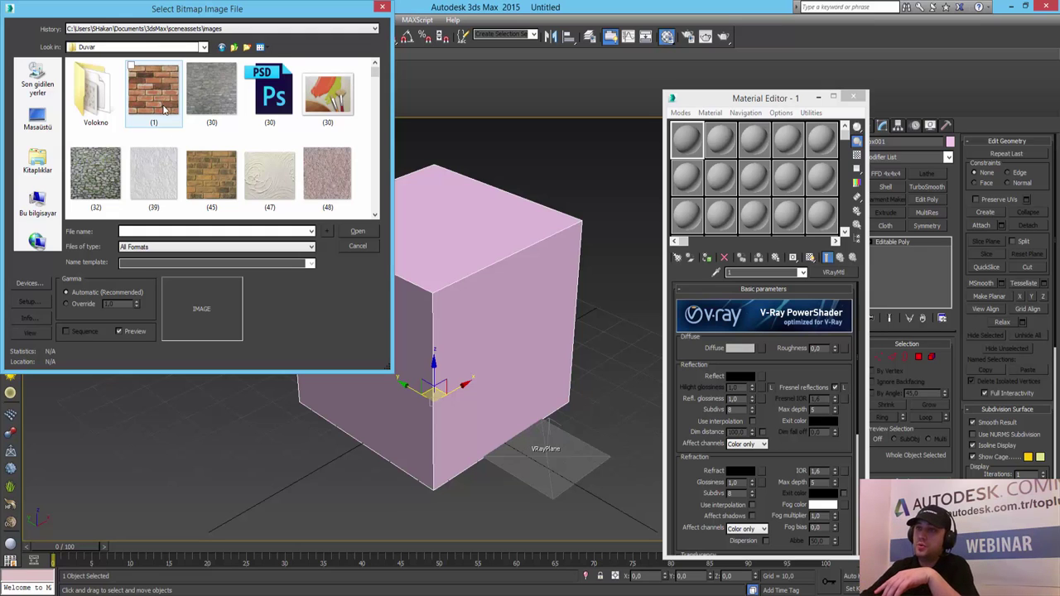
mouse_move(153, 90)
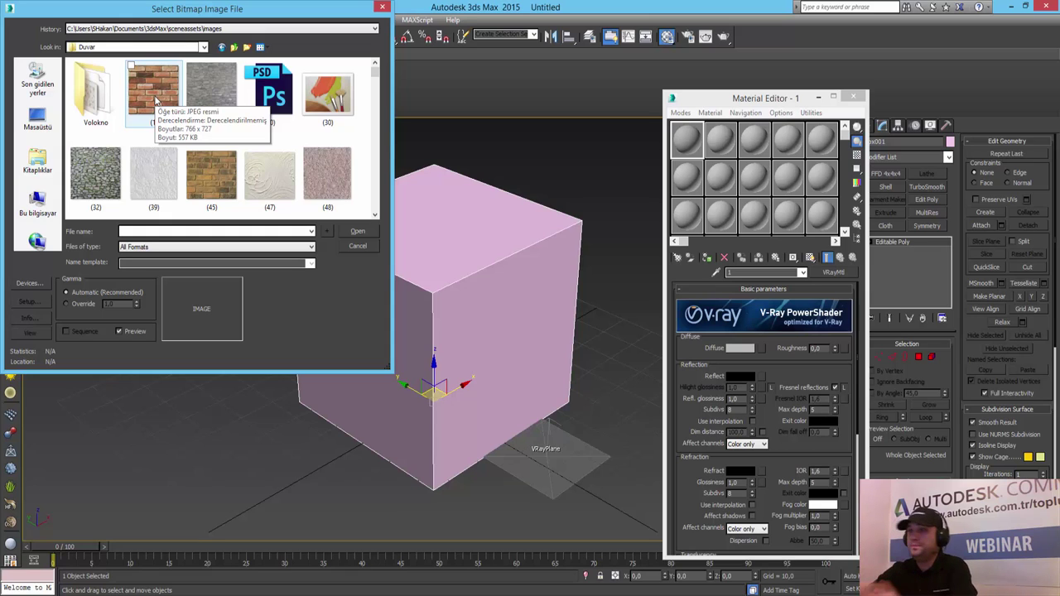
left_click(154, 96)
double_click(154, 96)
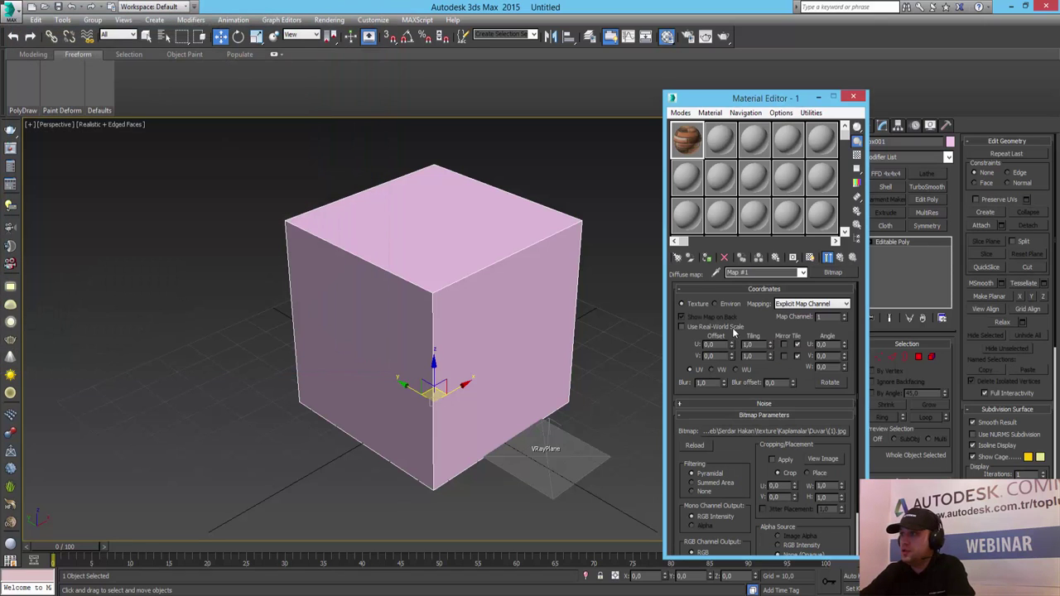
- Assign material 1 to the cube's top polygon and display the brick texture in the viewport
left_click(918, 357)
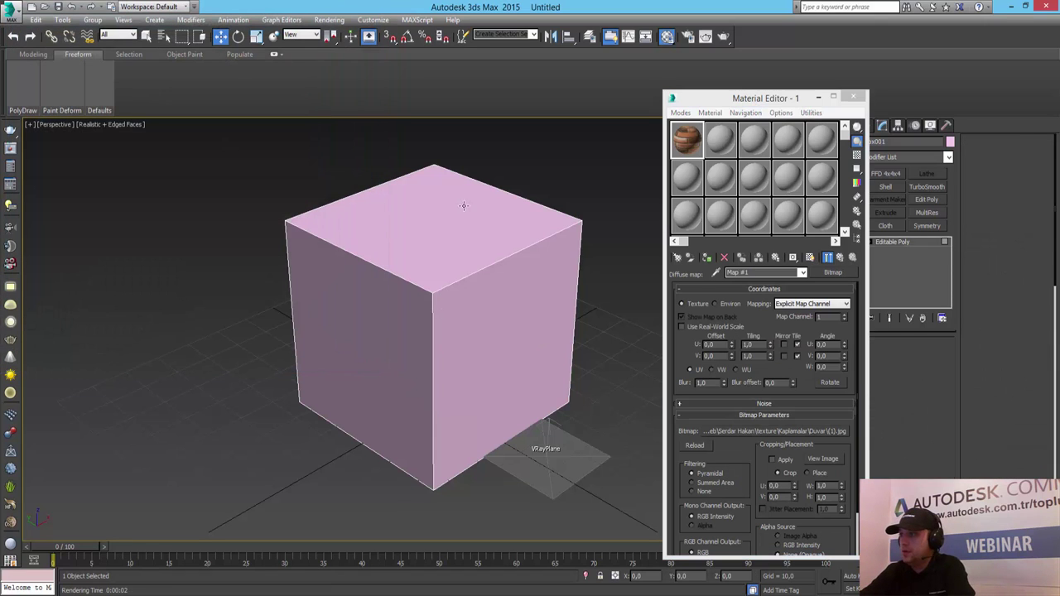
left_click(449, 233)
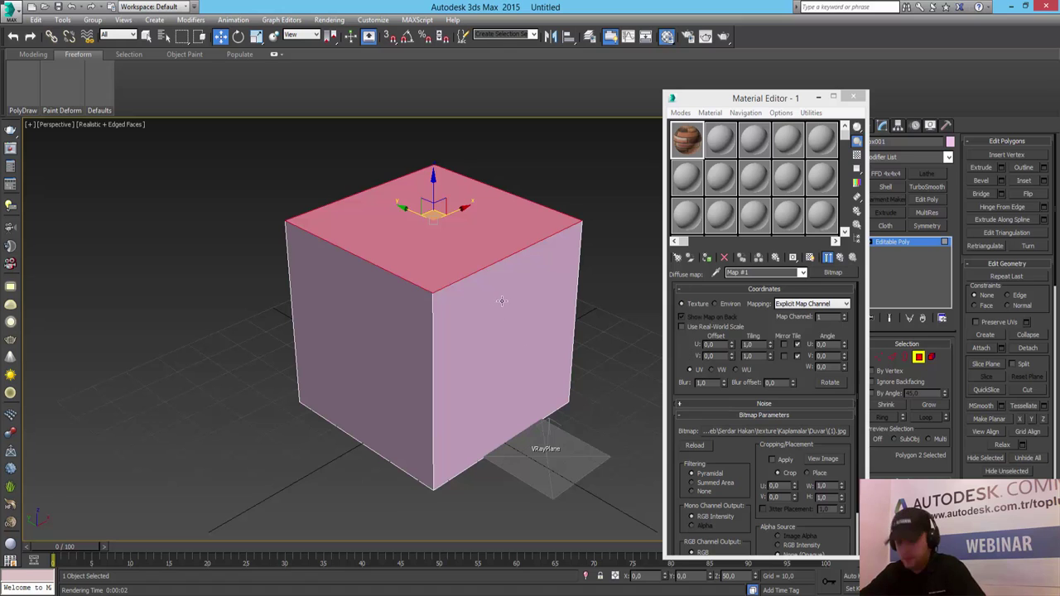
middle_click_drag(500, 303, 497, 334, "alt")
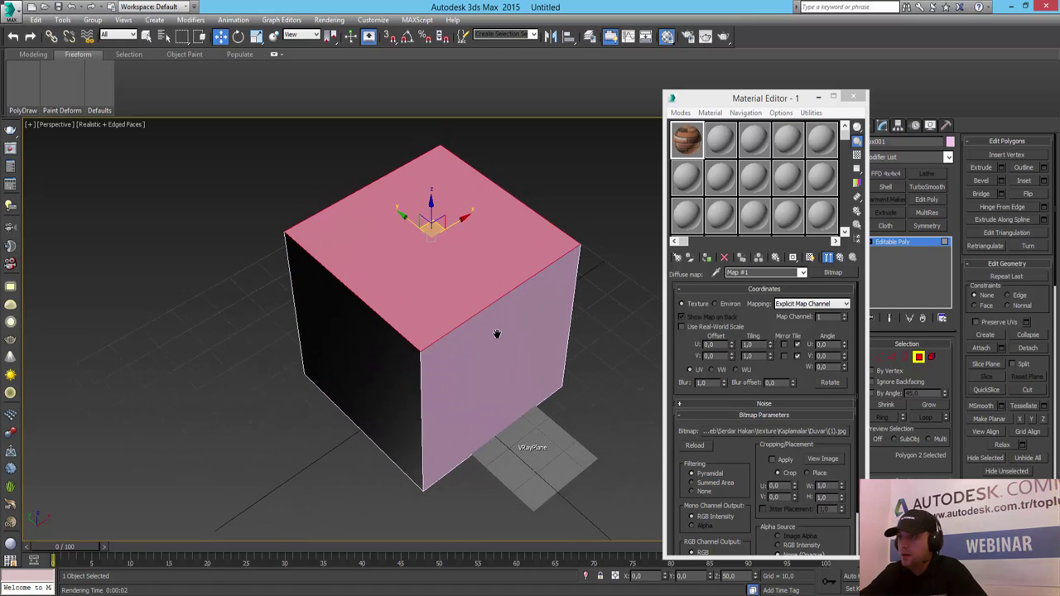
left_click(709, 259)
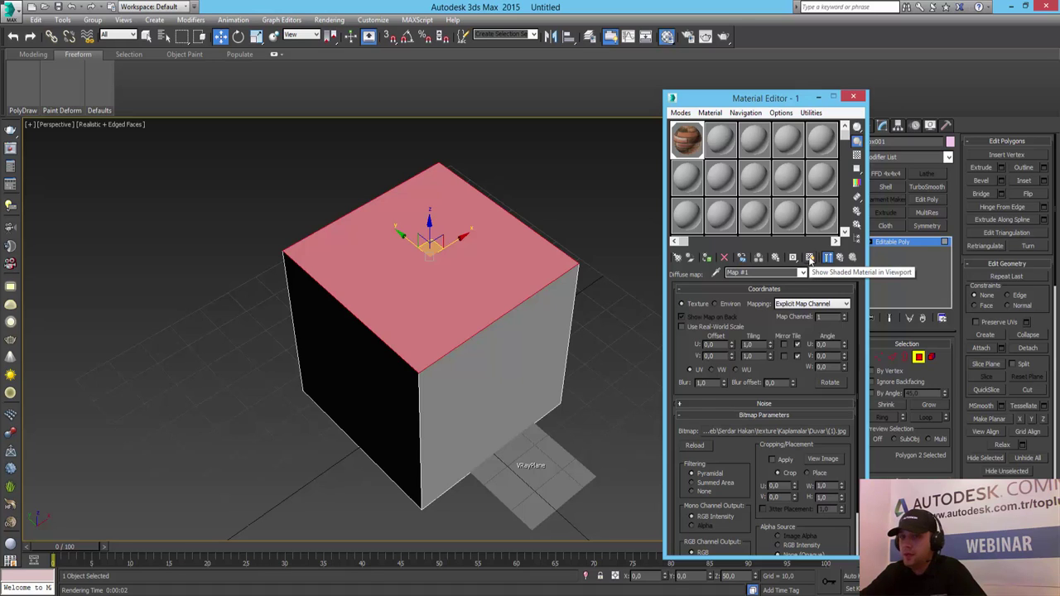
left_click(810, 259)
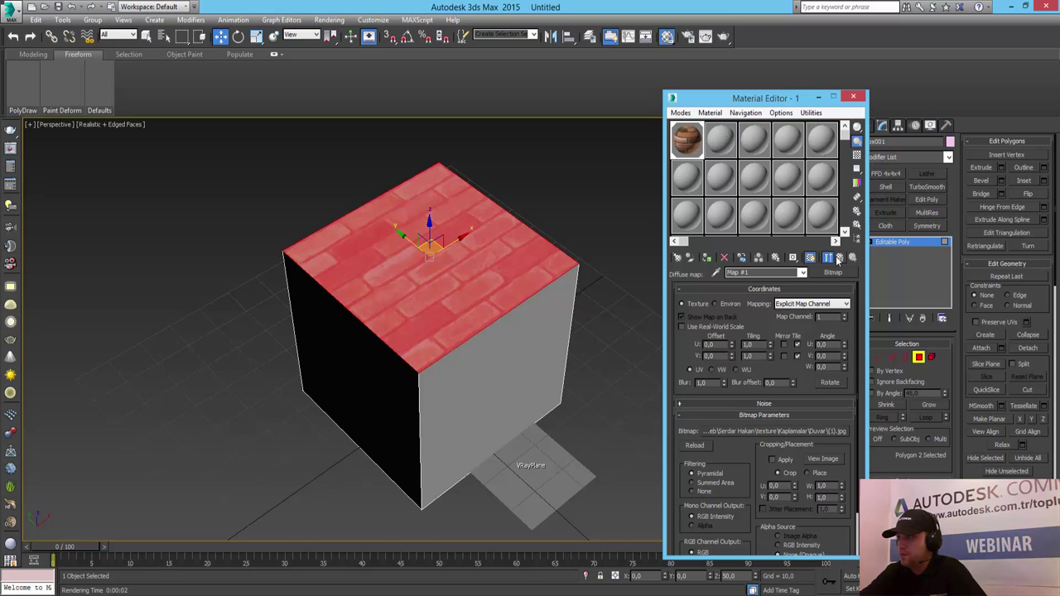
left_click(839, 259)
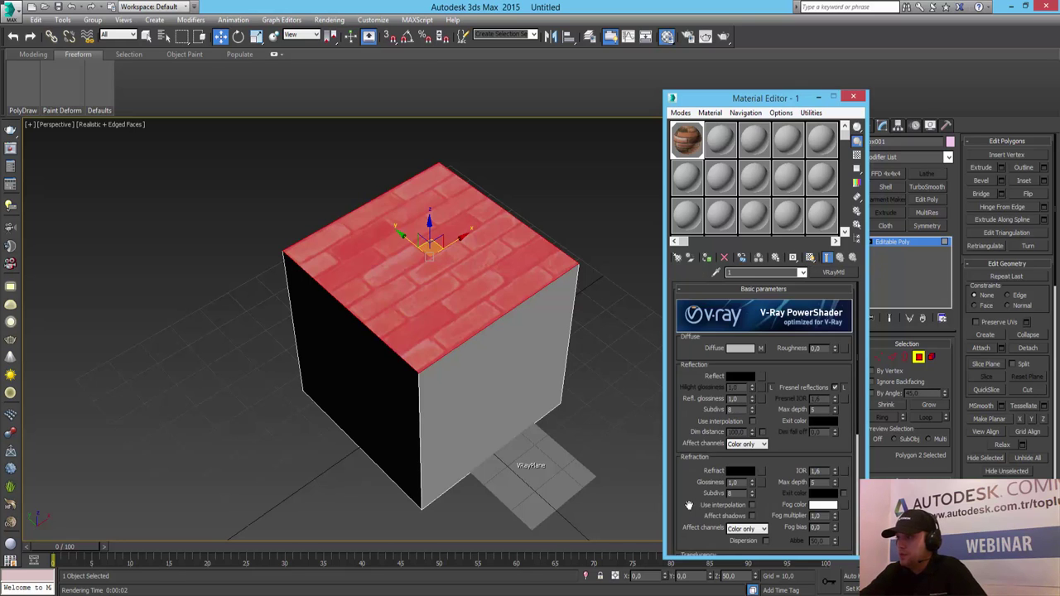
- Copy the brick diffuse map into the Bump slot with a bump amount of 30
scroll(779, 365, "down", 5)
left_click(763, 516)
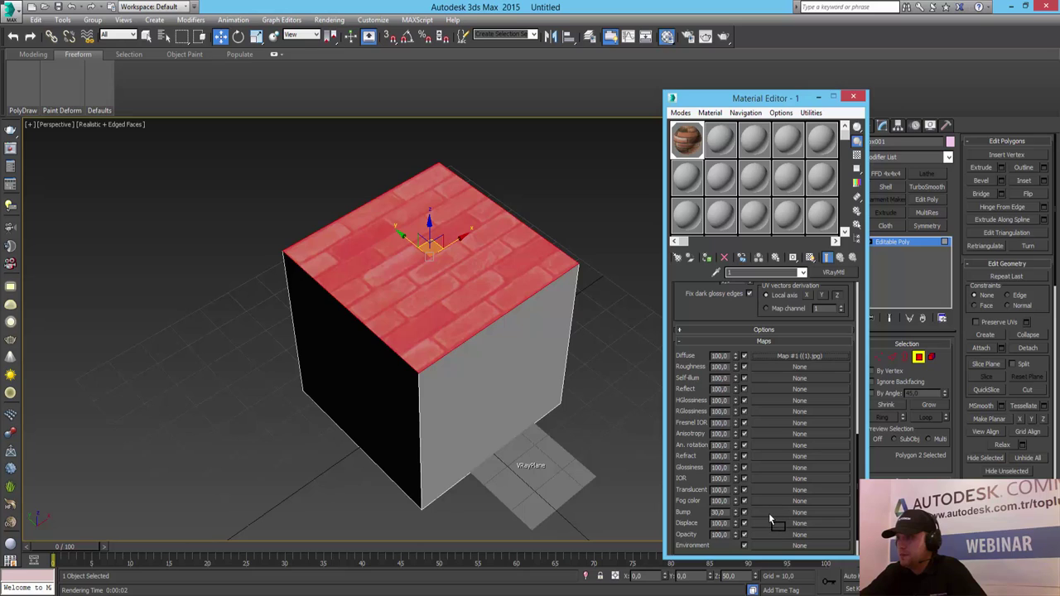
left_click_drag(769, 515, 768, 513)
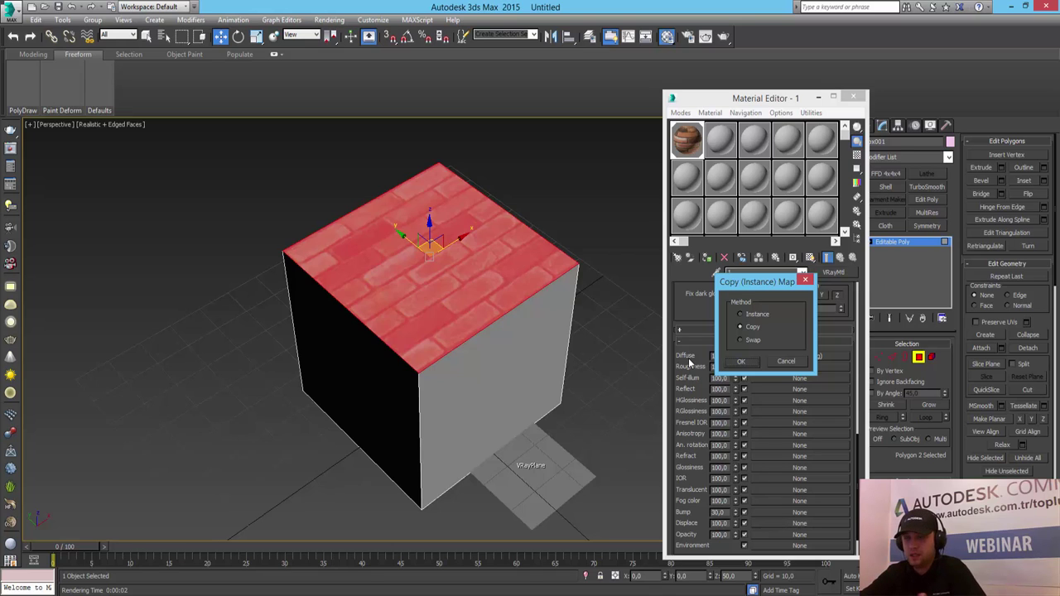
left_click(742, 361)
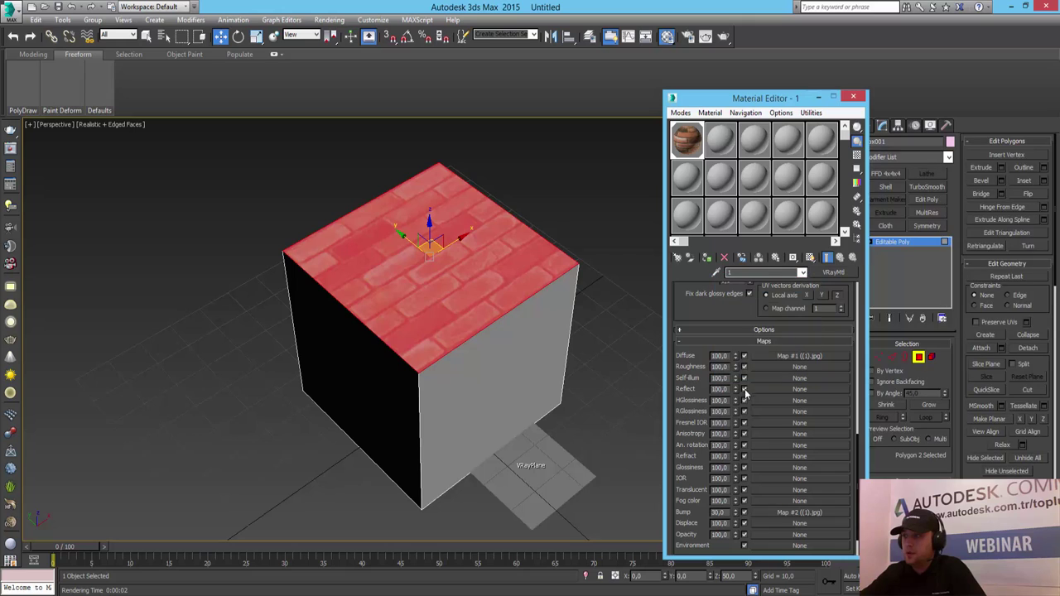
left_click(794, 515)
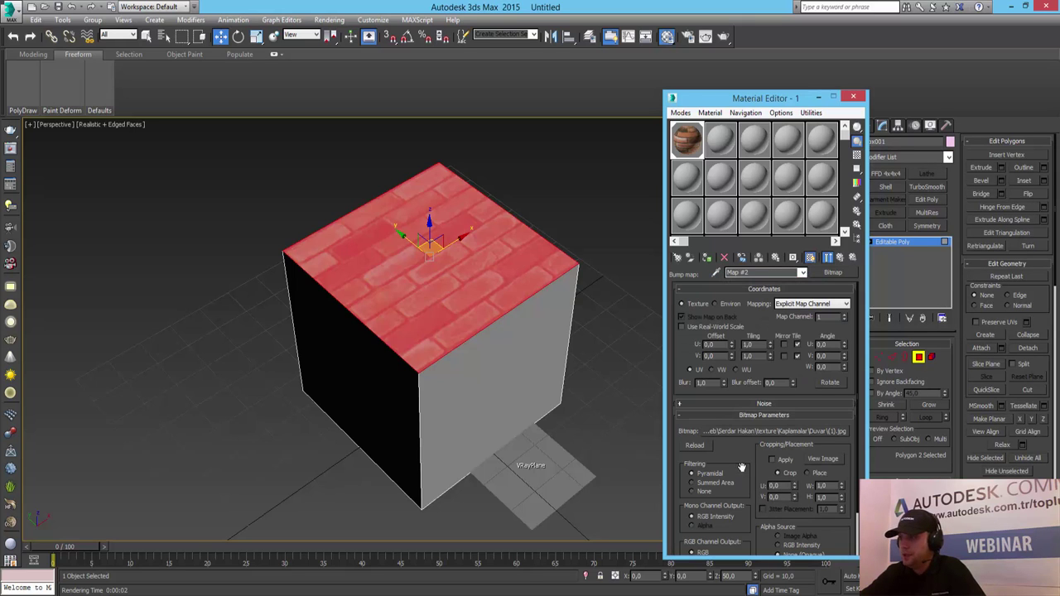
- Check Invert in the brick bump map's Output settings, comparing it in an enlarged preview
scroll(742, 468, "down", 3)
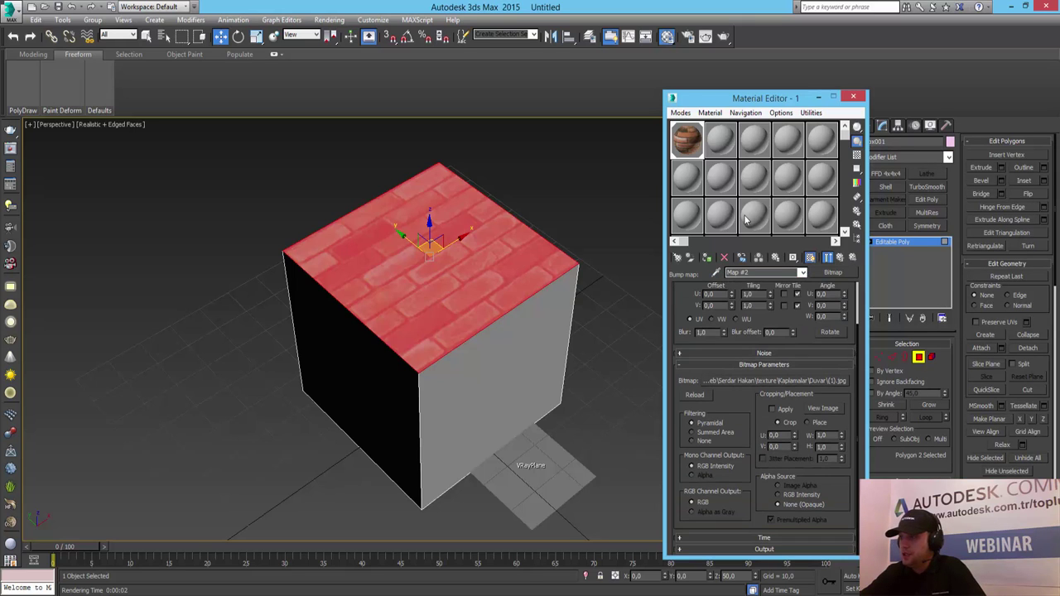
left_click(779, 550)
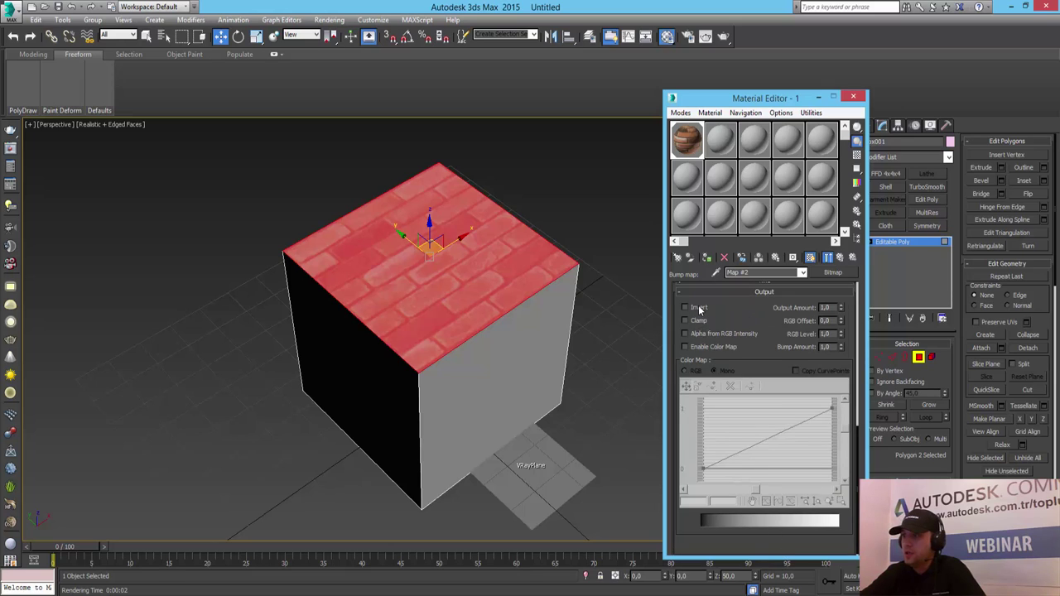
double_click(677, 145)
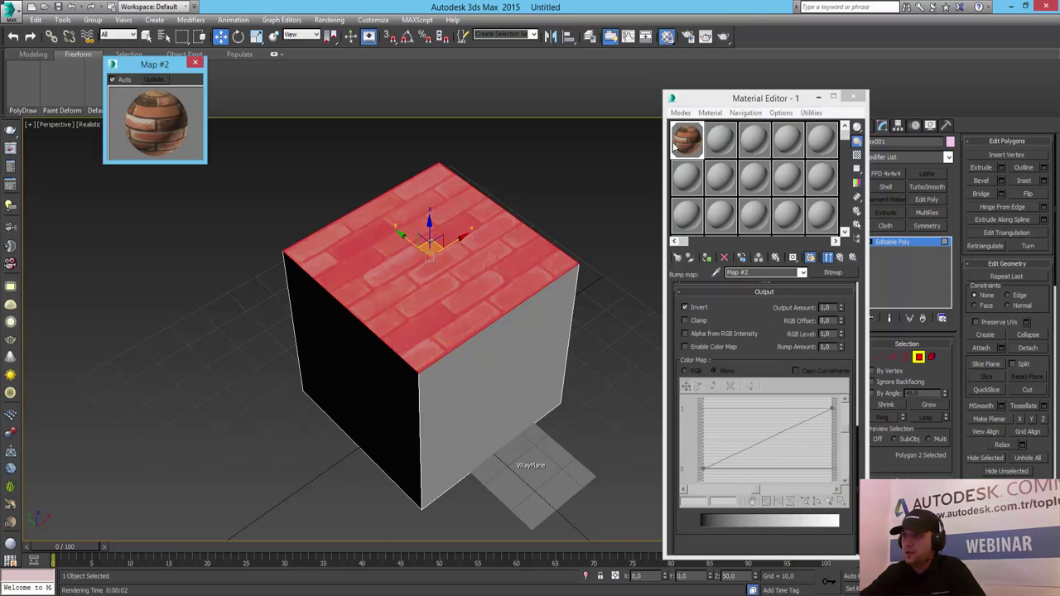
left_click_drag(202, 162, 442, 377)
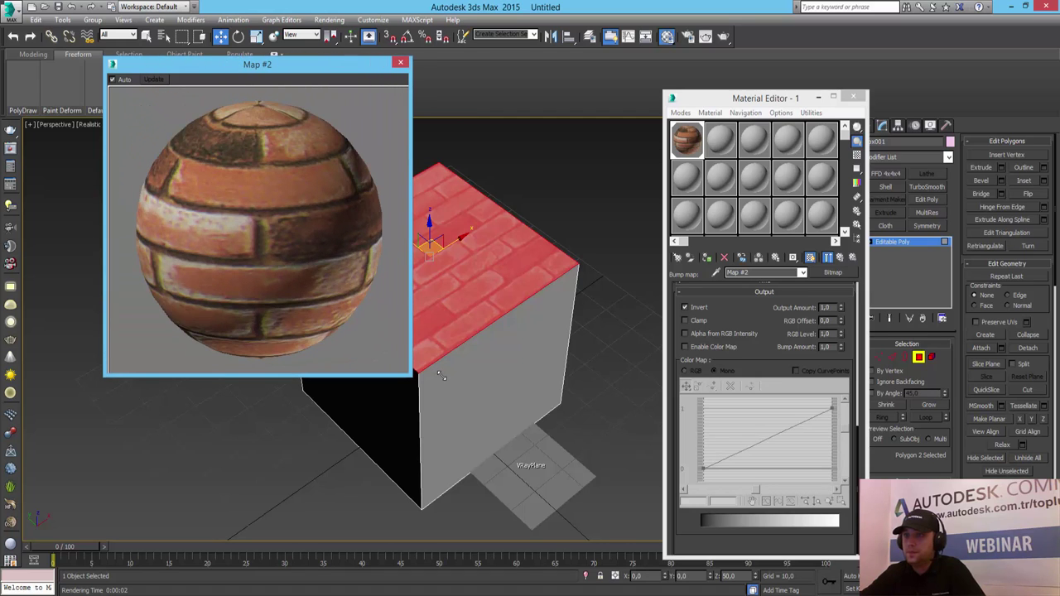
left_click(694, 308)
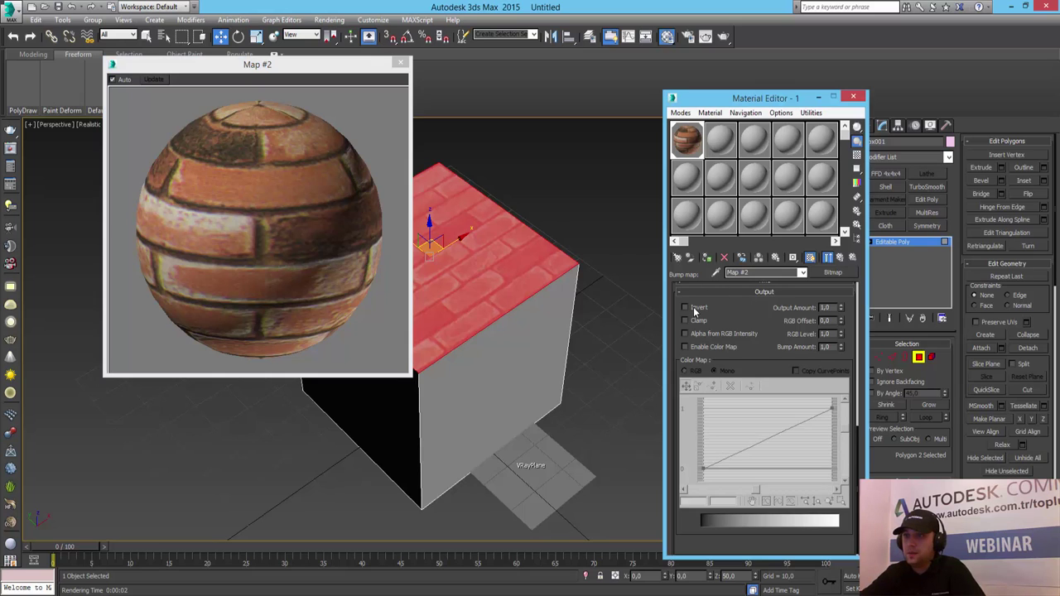
left_click(694, 307)
left_click(694, 307)
left_click(694, 307)
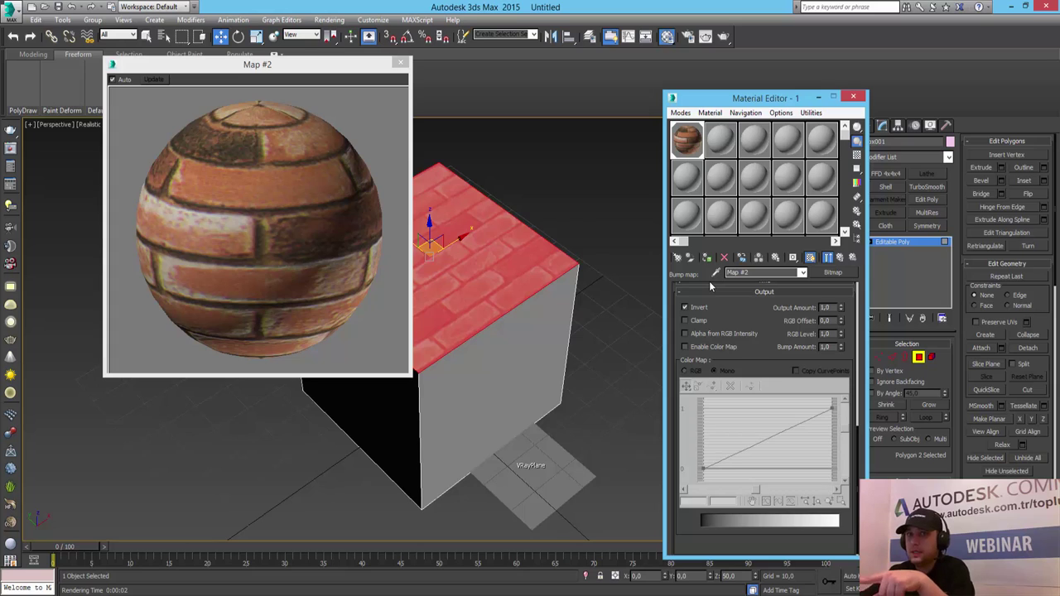
- Return to the parent material, close the preview window, and exit Polygon mode
left_click(841, 259)
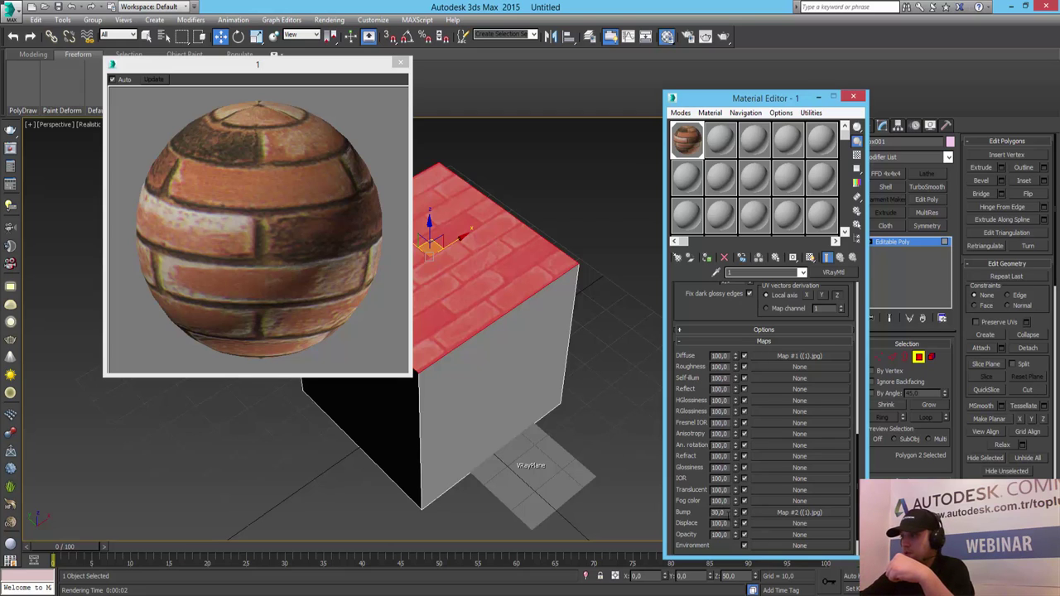
left_click(401, 64)
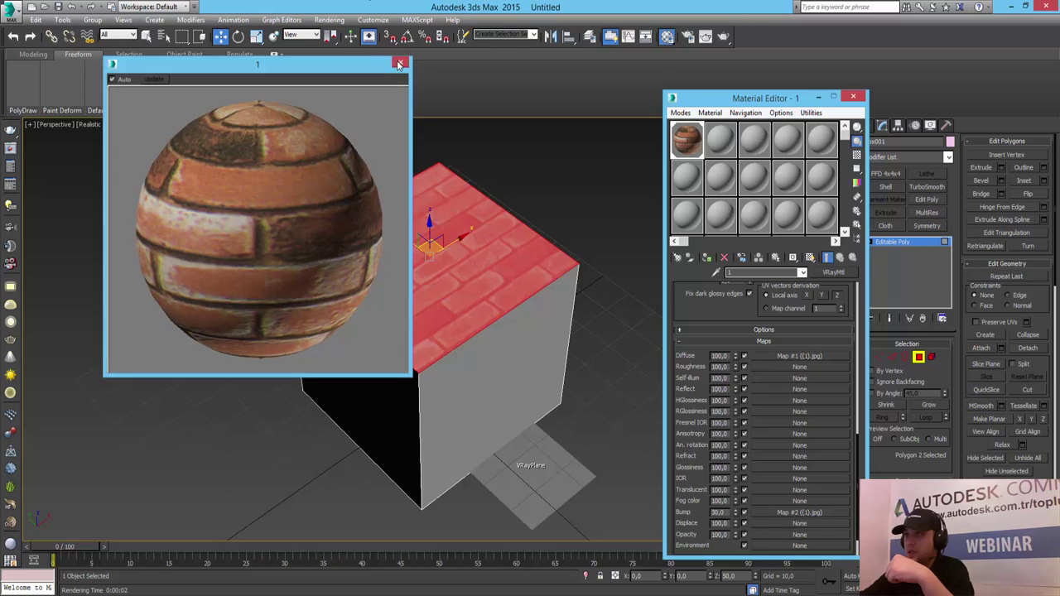
left_click(918, 357)
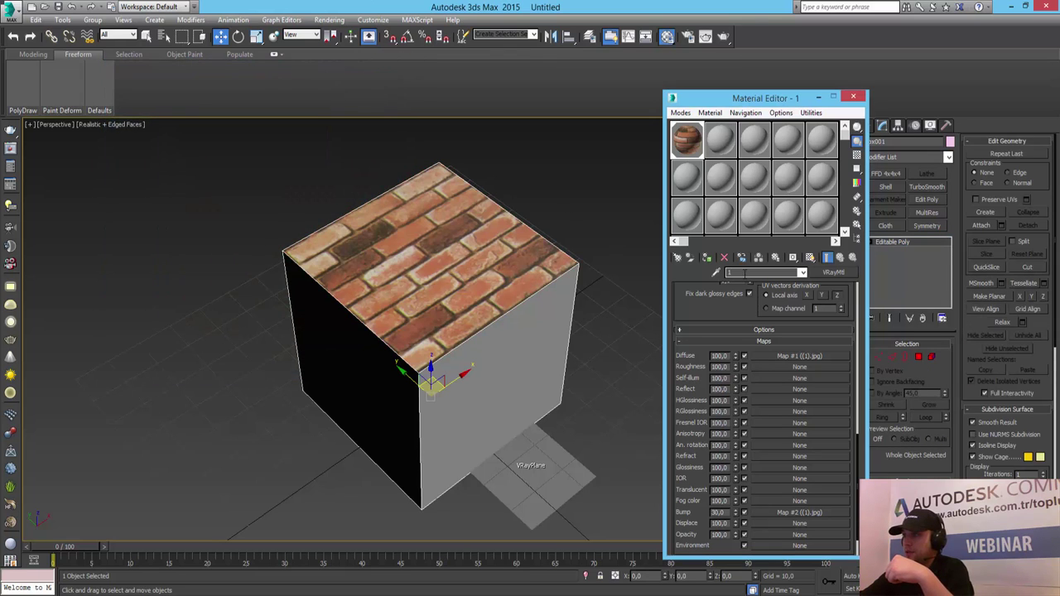
- Name the second slot 2, make it a VRayMtl, and bring up its diffuse map list
left_click(722, 149)
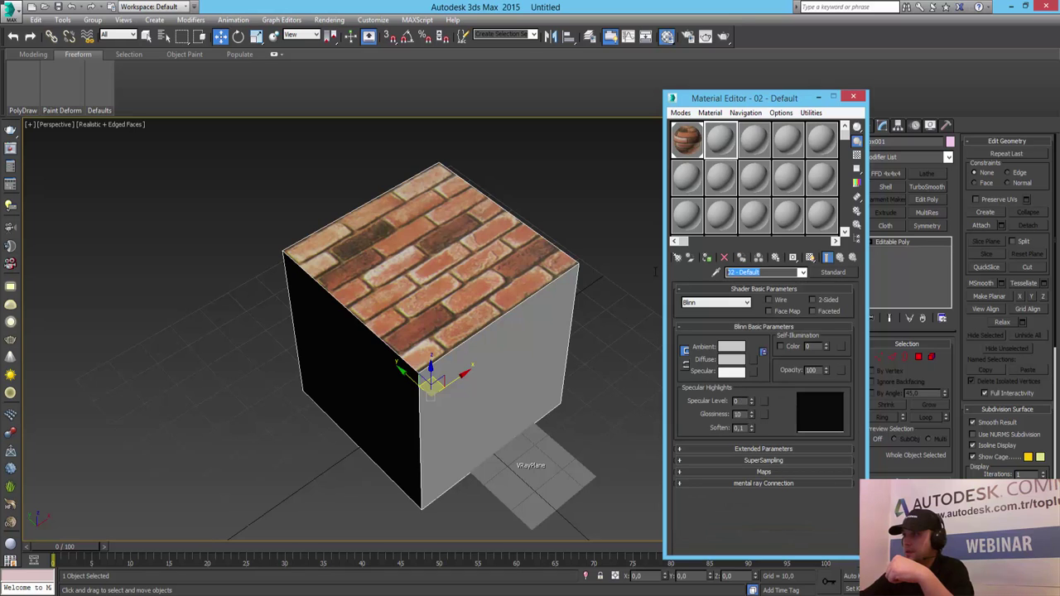
type("2")
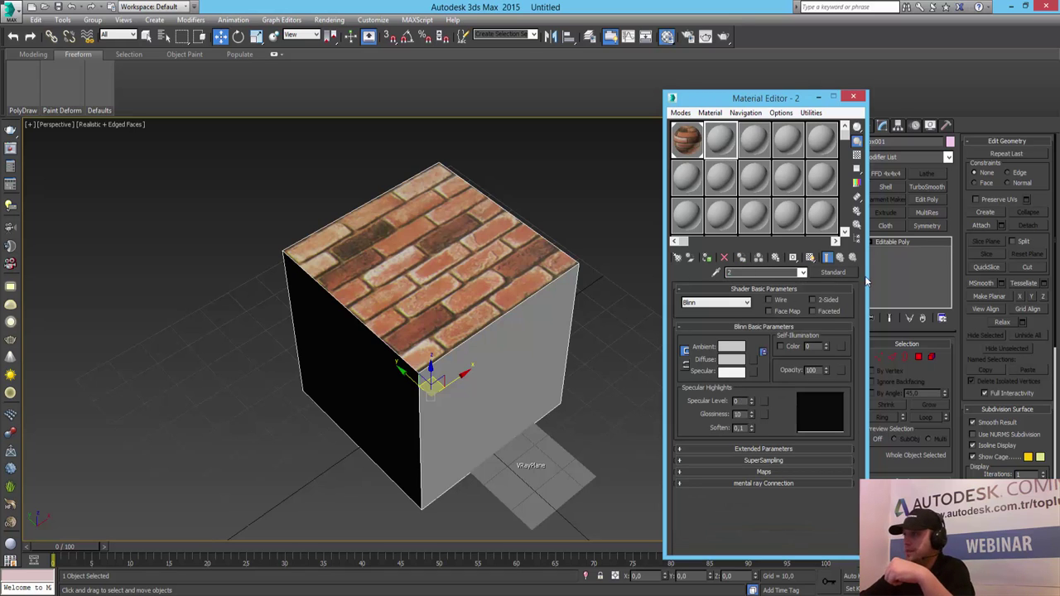
left_click(832, 273)
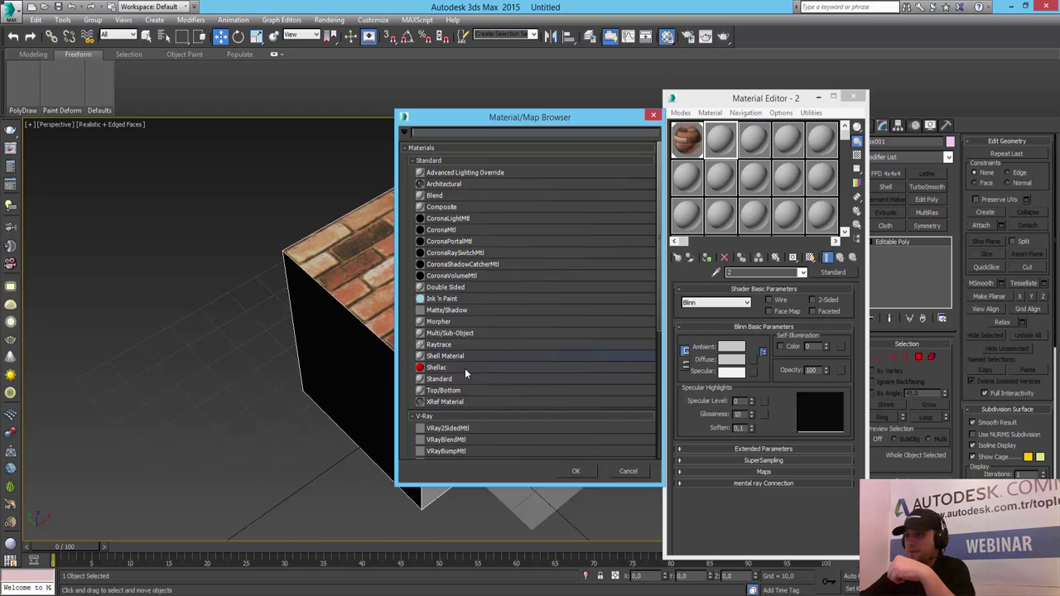
scroll(468, 375, "down", 1)
scroll(464, 374, "down", 3)
scroll(456, 374, "down", 1)
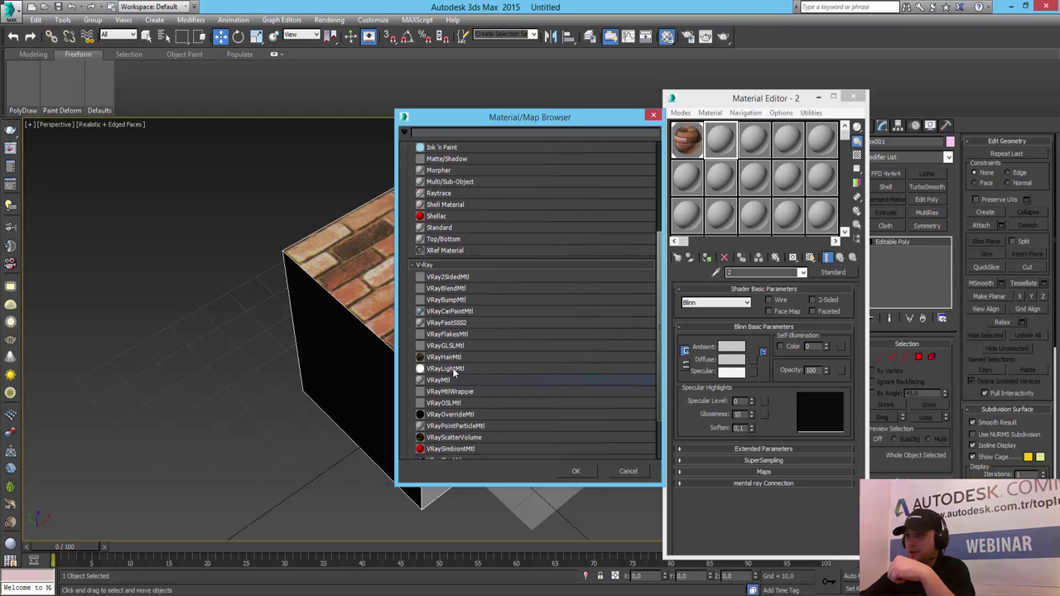
double_click(453, 382)
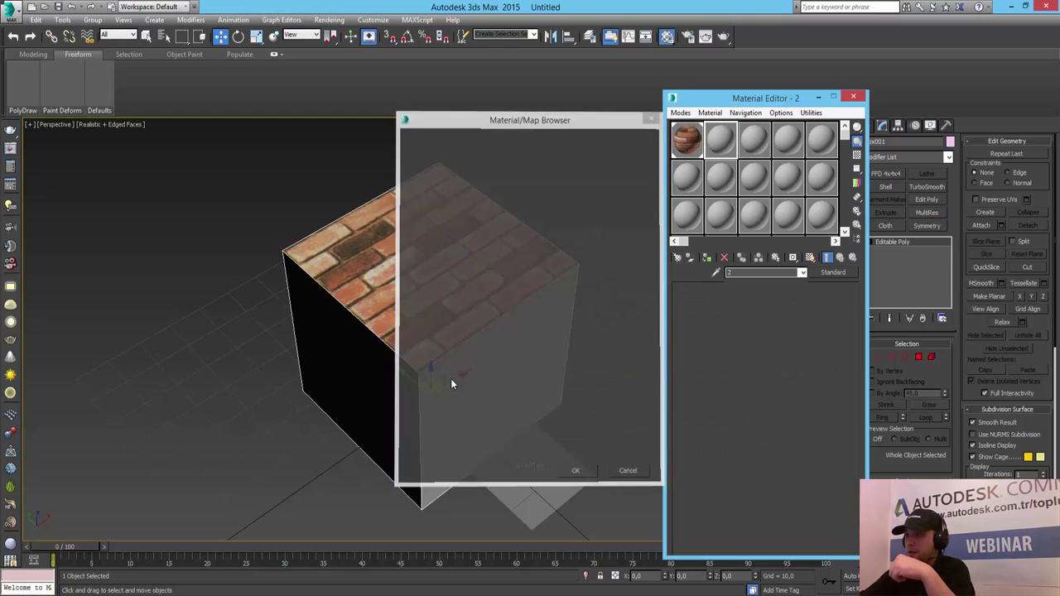
left_click(832, 272)
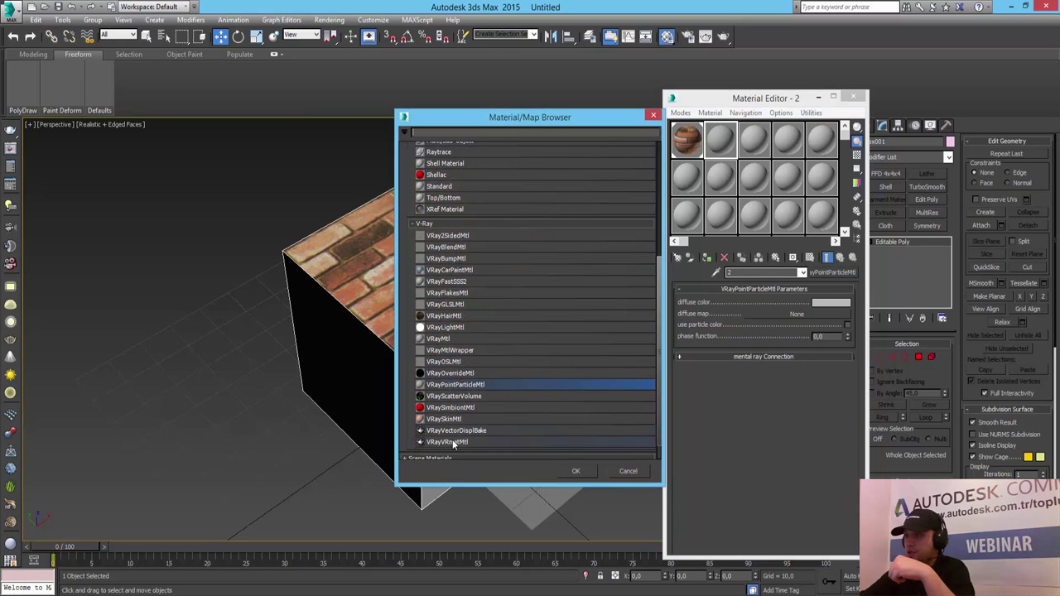
double_click(443, 340)
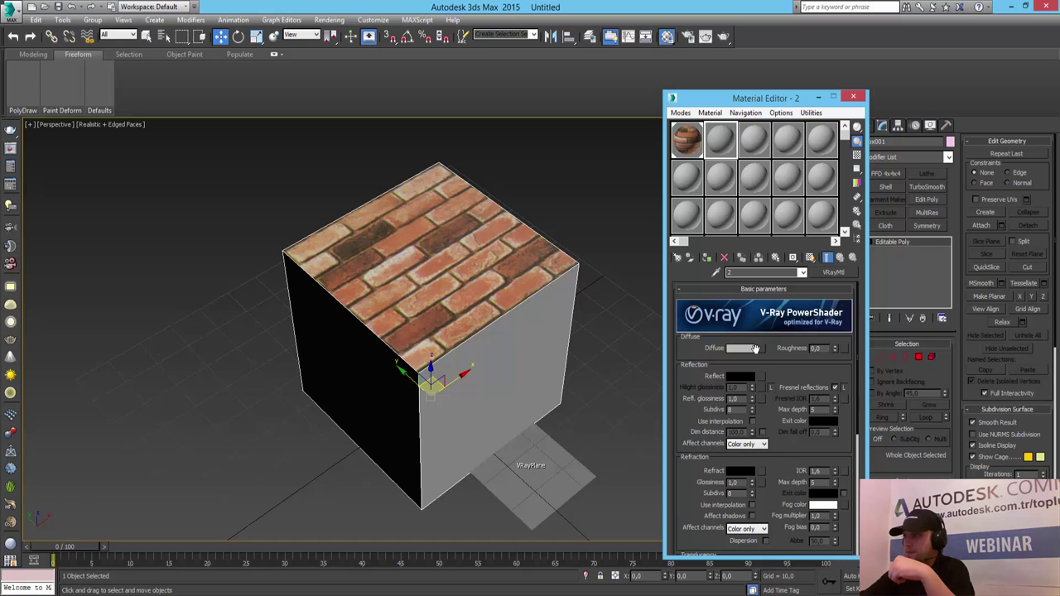
left_click(758, 349)
- Load the (47).jpg plaster image as material 2's Bitmap diffuse map
scroll(475, 199, "up", 5)
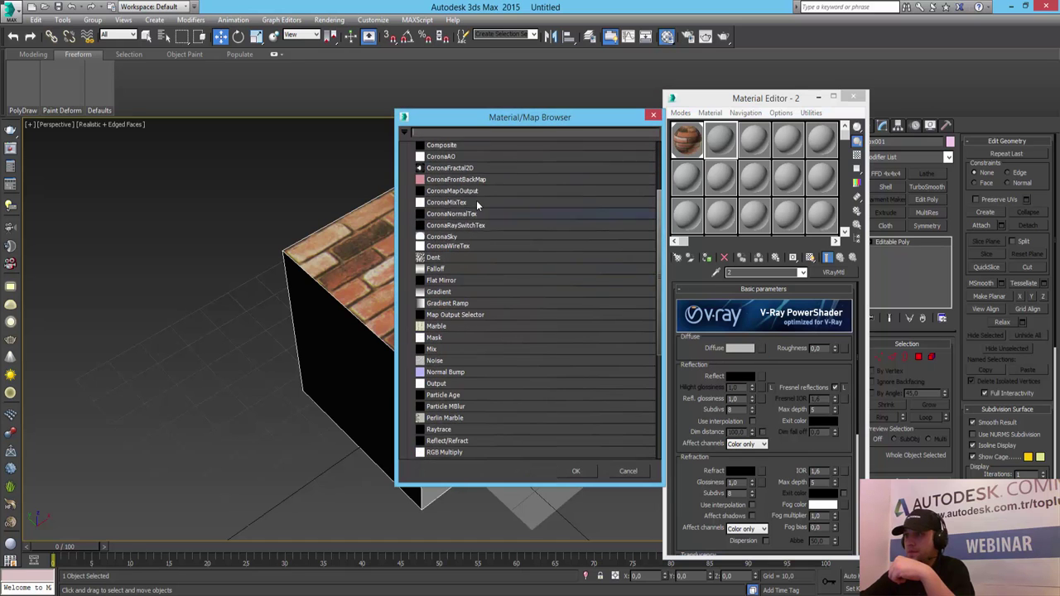
scroll(475, 199, "up", 5)
double_click(447, 172)
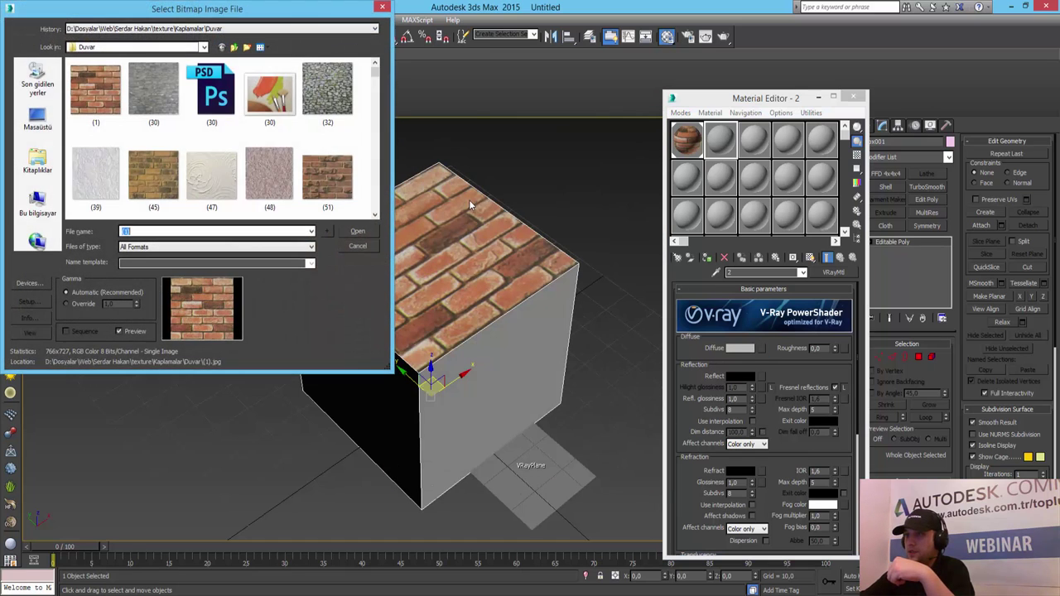
double_click(209, 183)
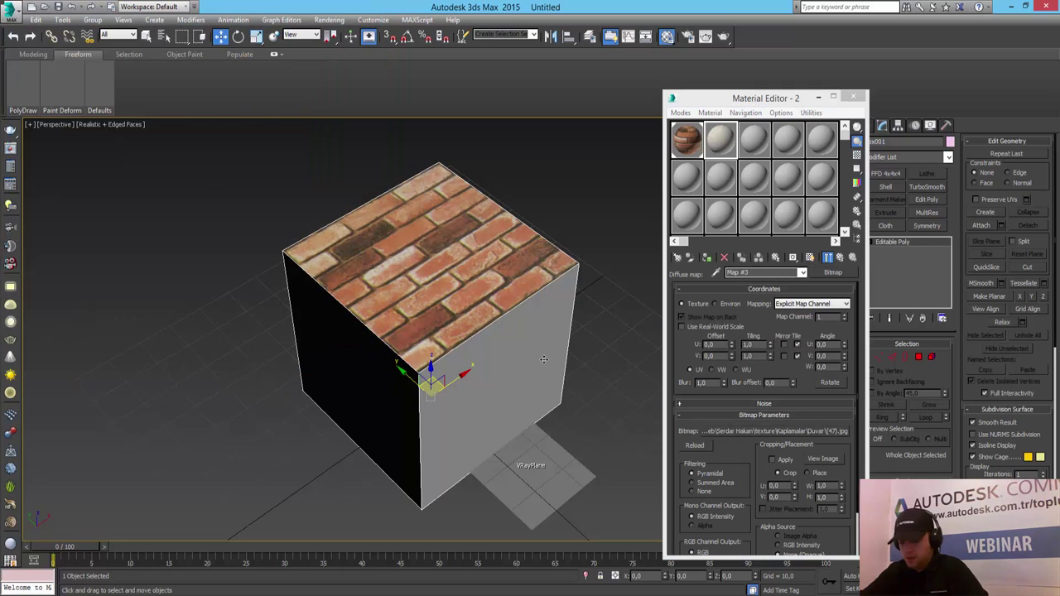
- Select the cube's front face and show the plaster texture on it in the viewport
middle_click_drag(542, 386, 545, 312, "alt")
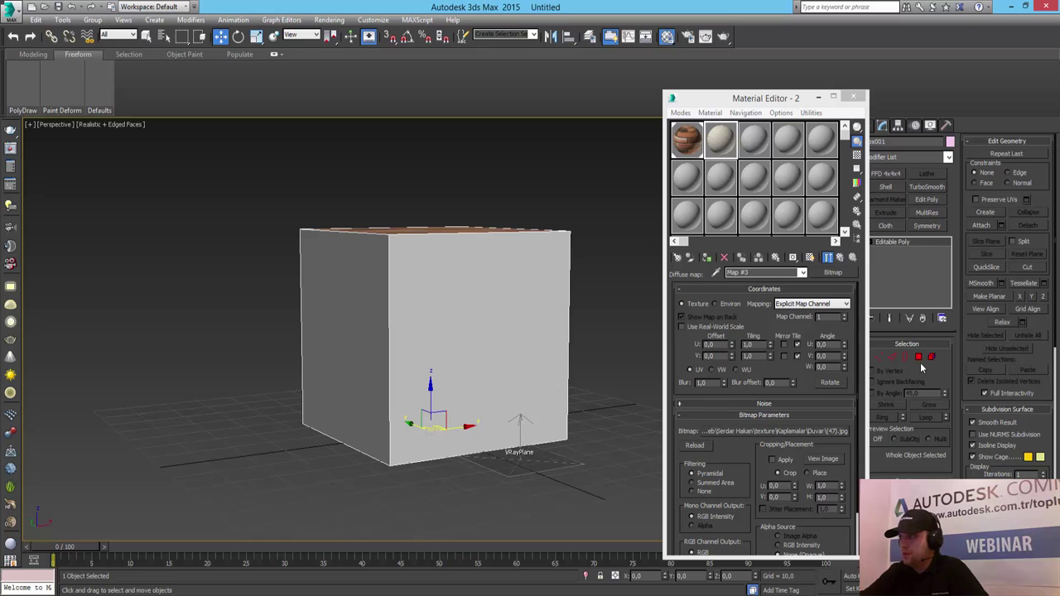
left_click(919, 357)
left_click(480, 324)
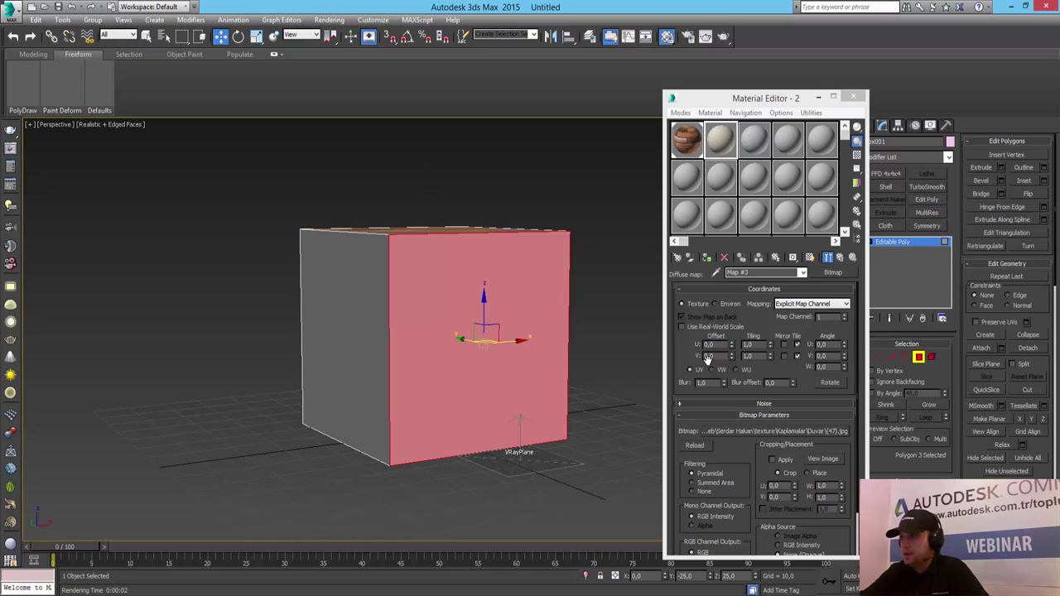
left_click(717, 273)
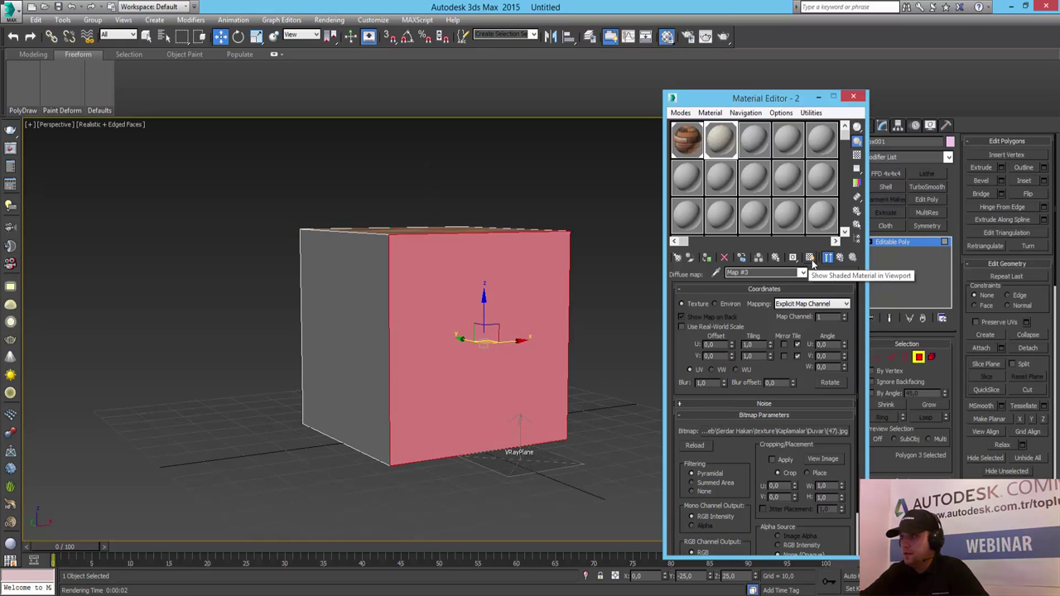
left_click(810, 257)
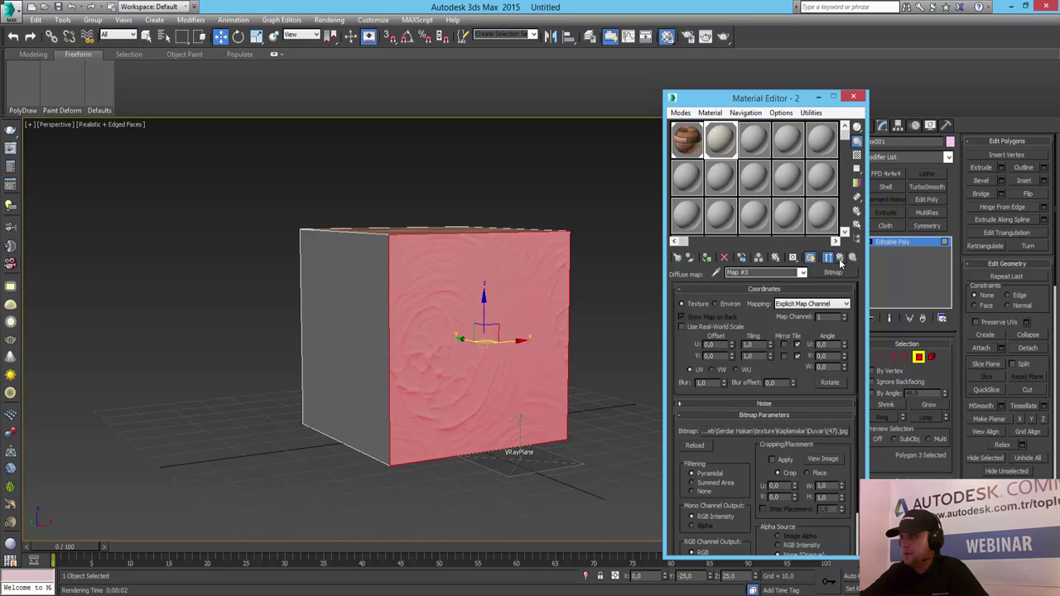
left_click(840, 259)
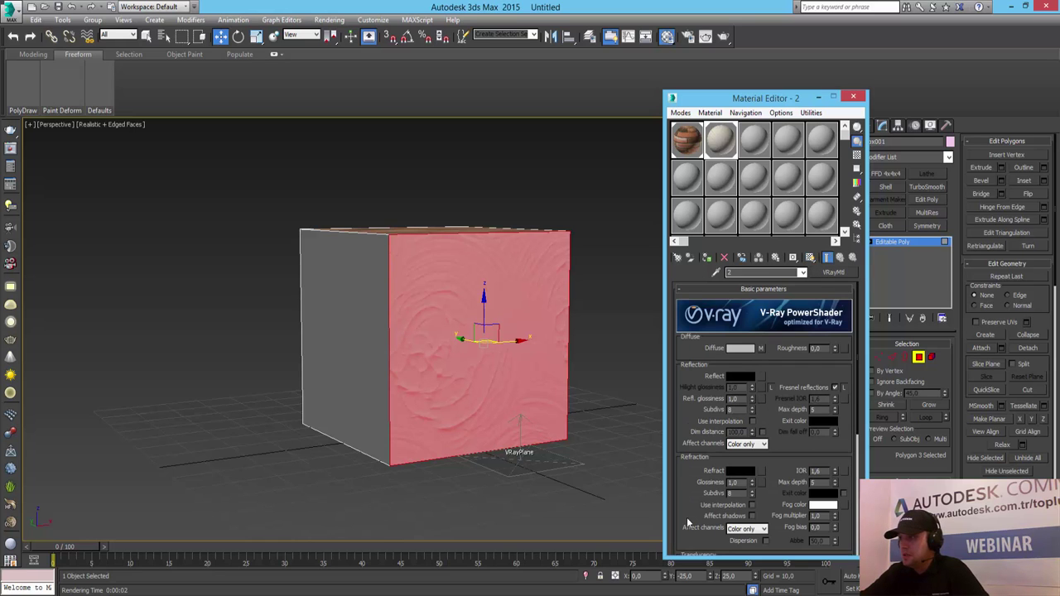
- Copy the (47).jpg diffuse map into material 2's Bump channel
left_click_drag(686, 517, 725, 182)
left_click(774, 425)
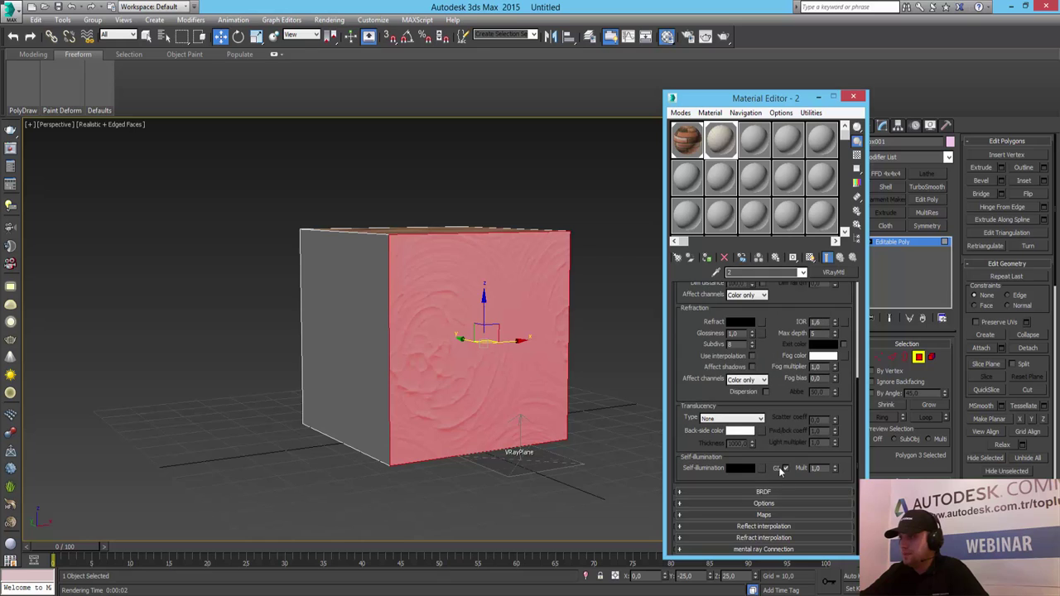
left_click(778, 514)
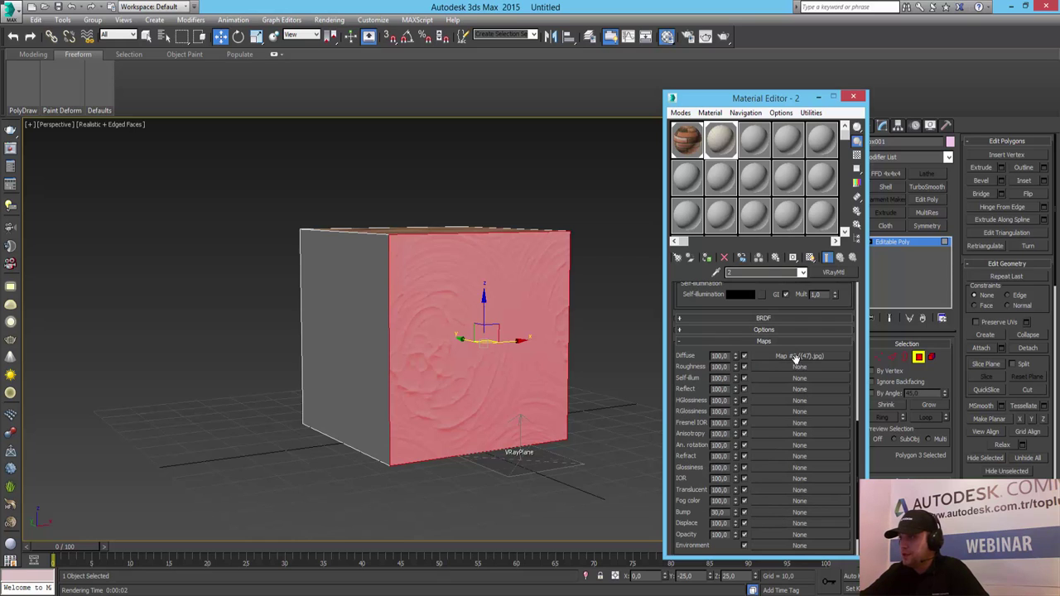
left_click_drag(797, 358, 768, 511)
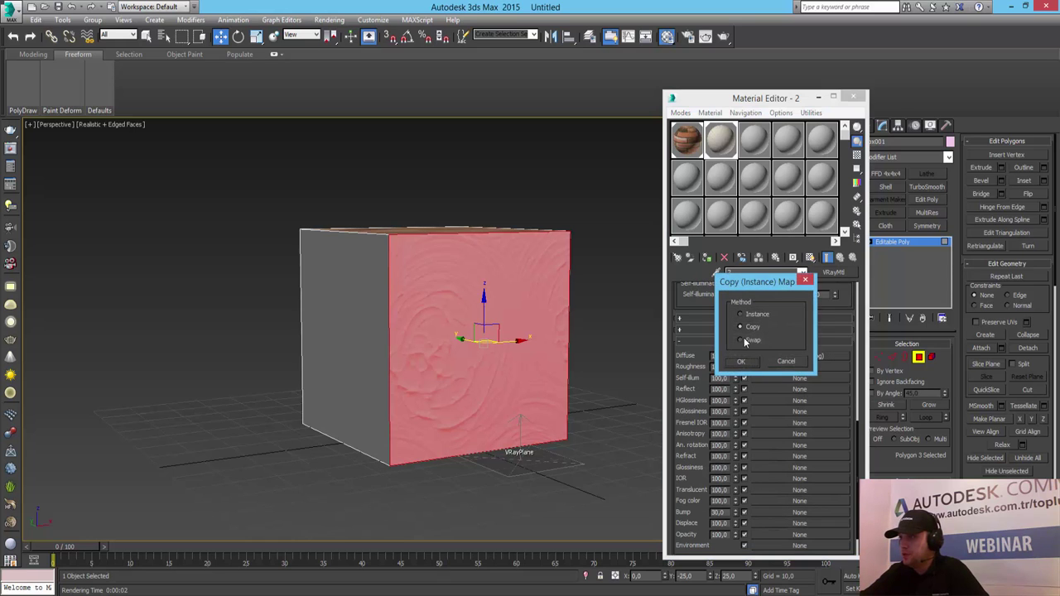
left_click(745, 362)
left_click(797, 512)
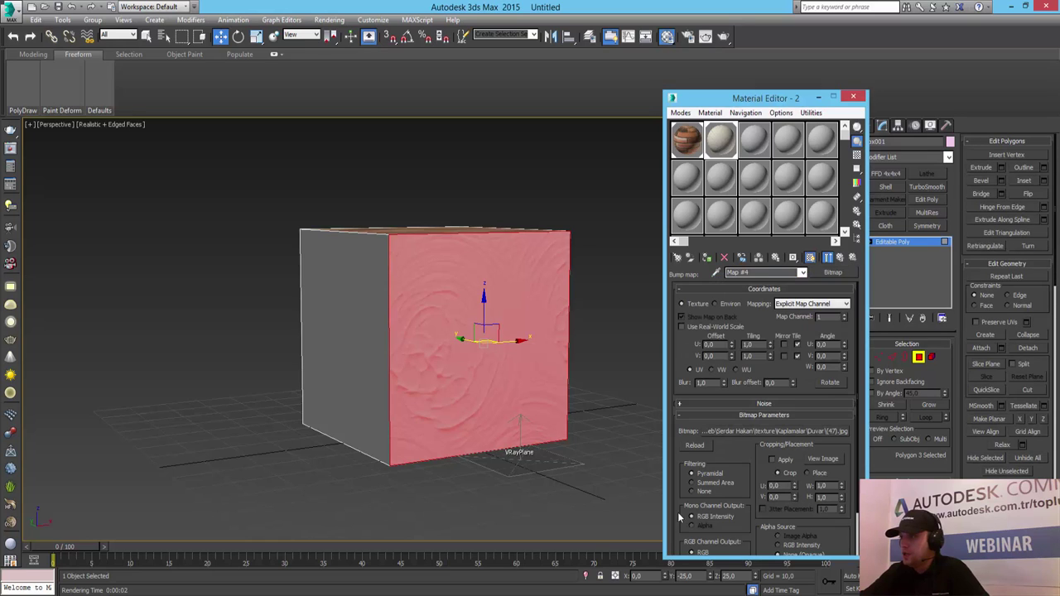
- Invert the plaster bump map and turn the cube to face its grey side
left_click_drag(743, 461, 809, 309)
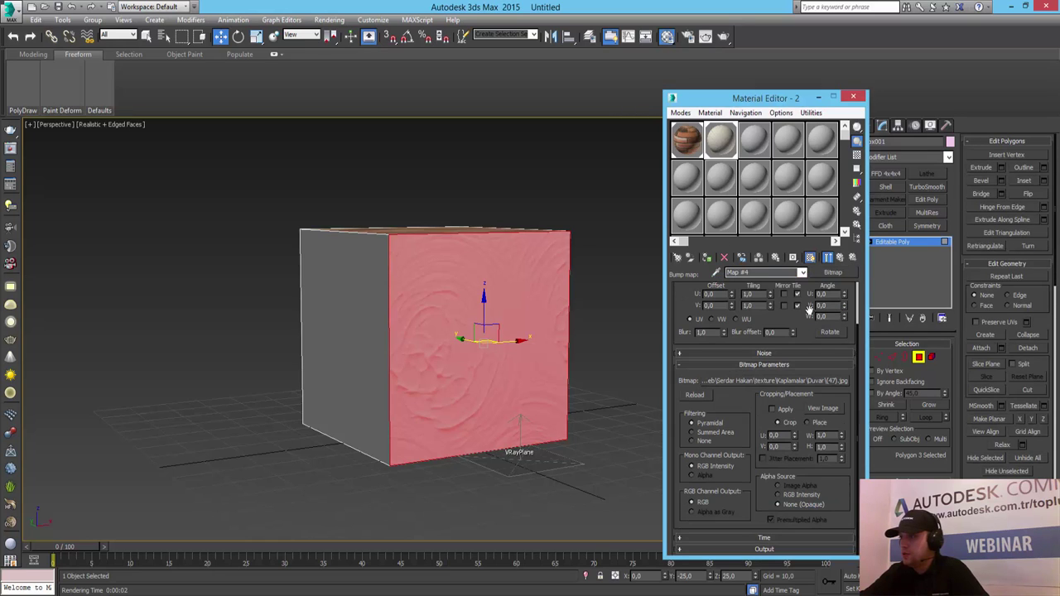
left_click(773, 551)
left_click(685, 308)
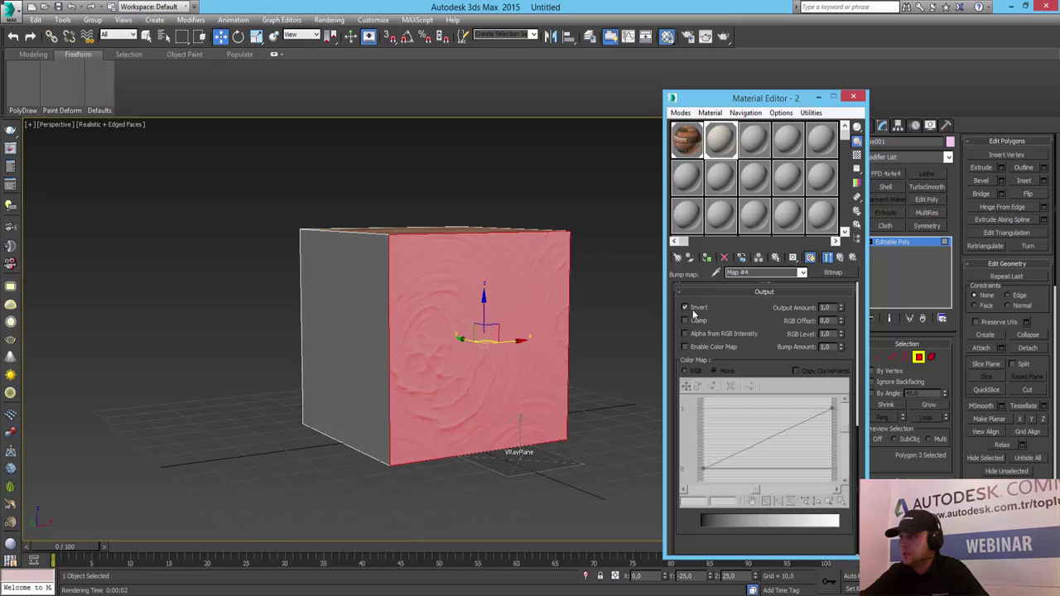
scroll(745, 326, "up", 2)
left_click(768, 328)
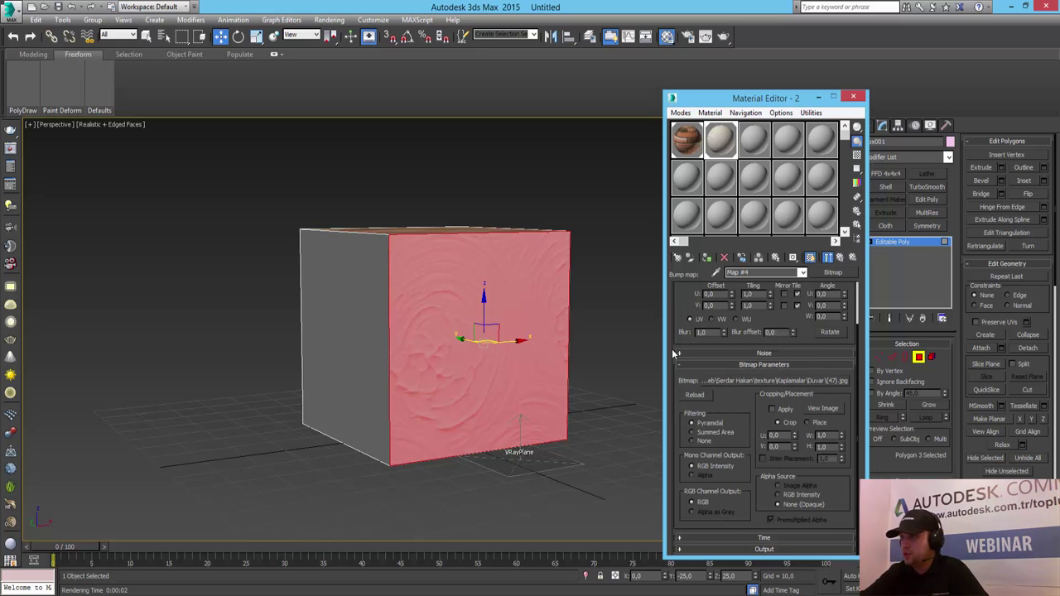
mouse_move(442, 321)
middle_mouse_down("alt")
mouse_move(492, 319)
mouse_move(472, 319)
middle_mouse_up("alt")
- Return from material 2's bump map to its main parameters
left_click(754, 141)
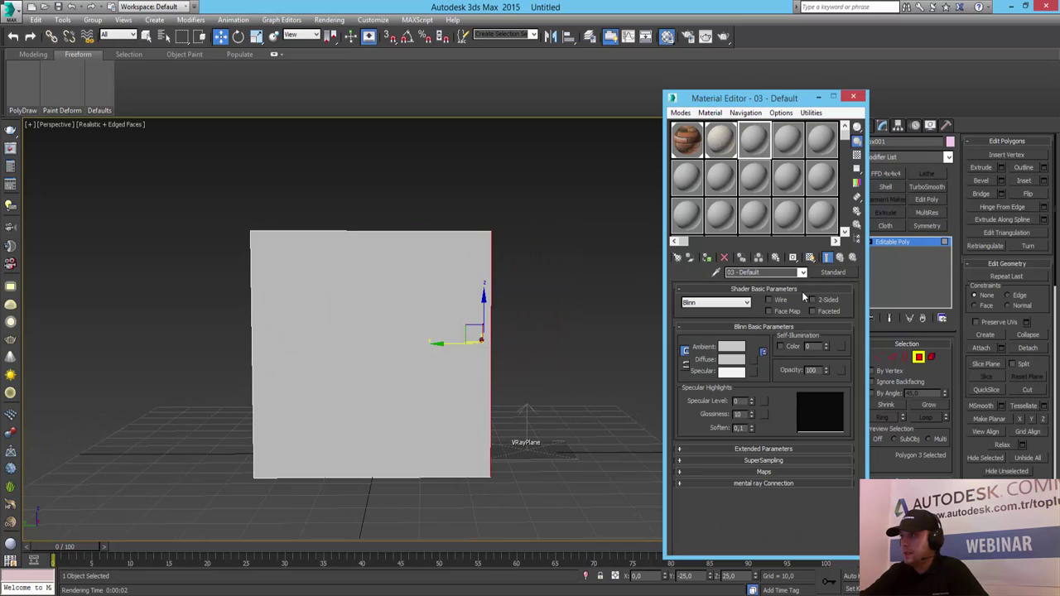
left_click(720, 141)
left_click(840, 258)
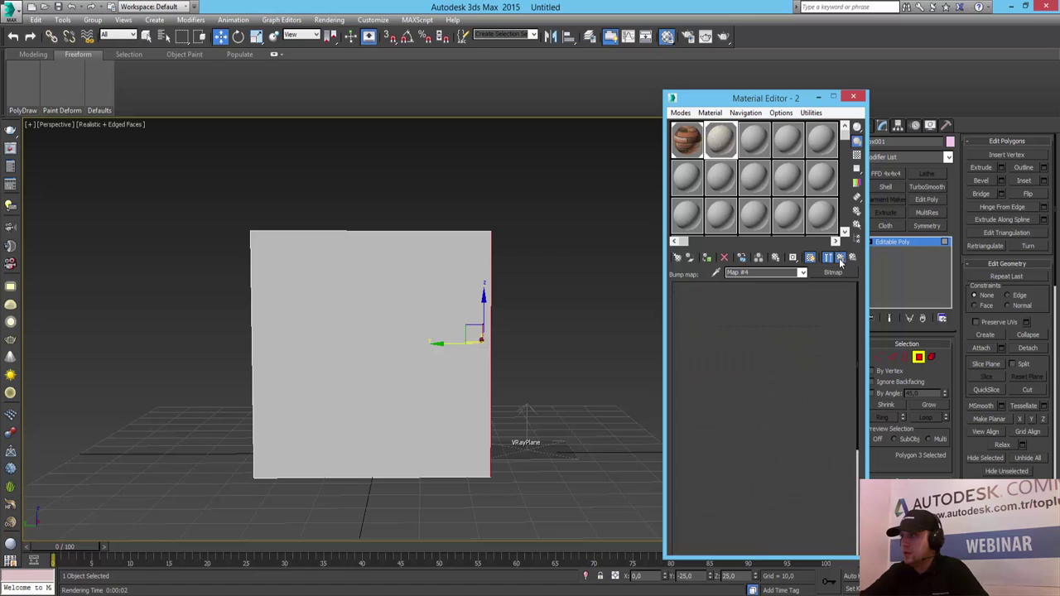
left_click_drag(689, 431, 685, 563)
scroll(696, 368, "up", 1)
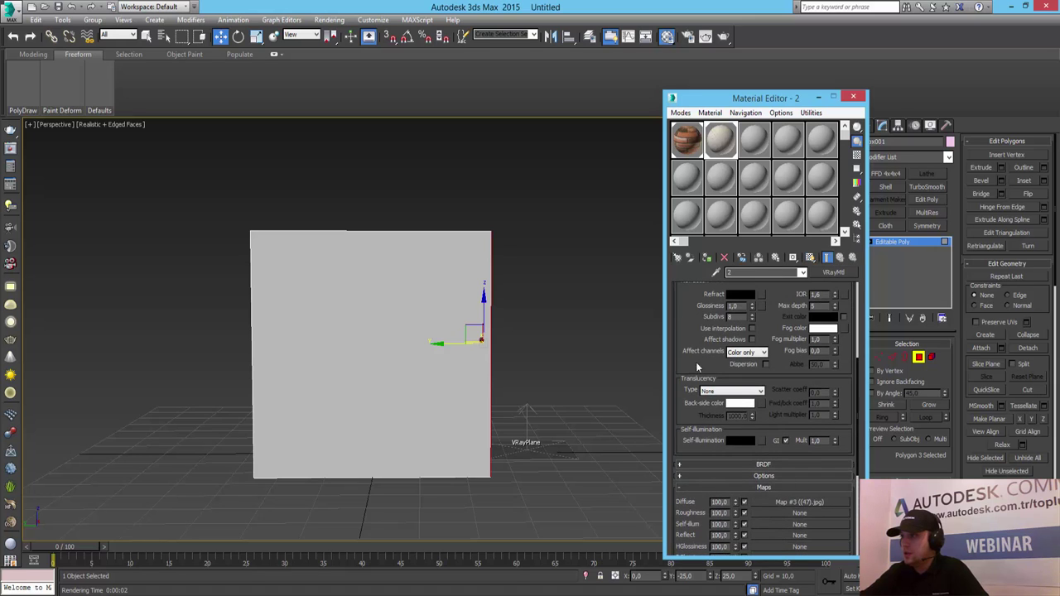
scroll(685, 398, "up", 3)
scroll(685, 475, "up", 2)
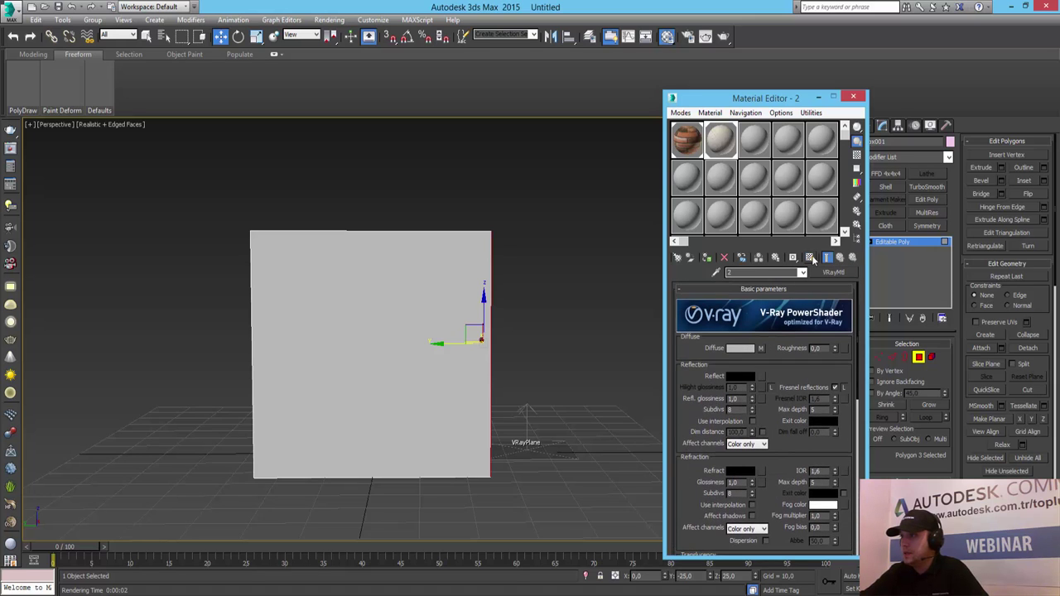
- Rename the third sample material to 3 and change its type to VRayMtl
left_click(764, 141)
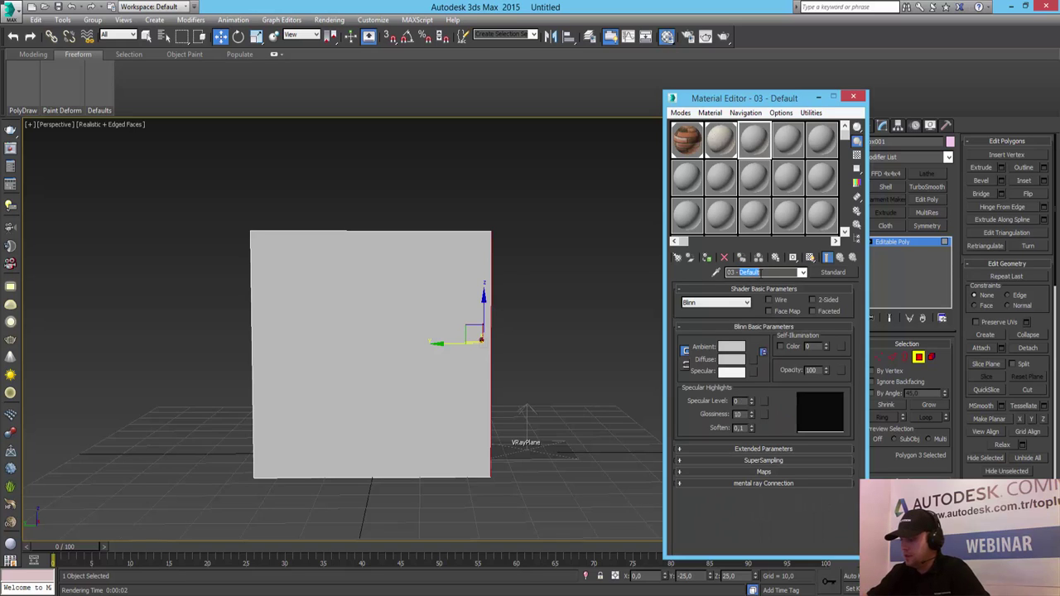
key("BackSpace")
key("BackSpace")
key("BackSpace")
key("BackSpace")
key("BackSpace")
key("BackSpace")
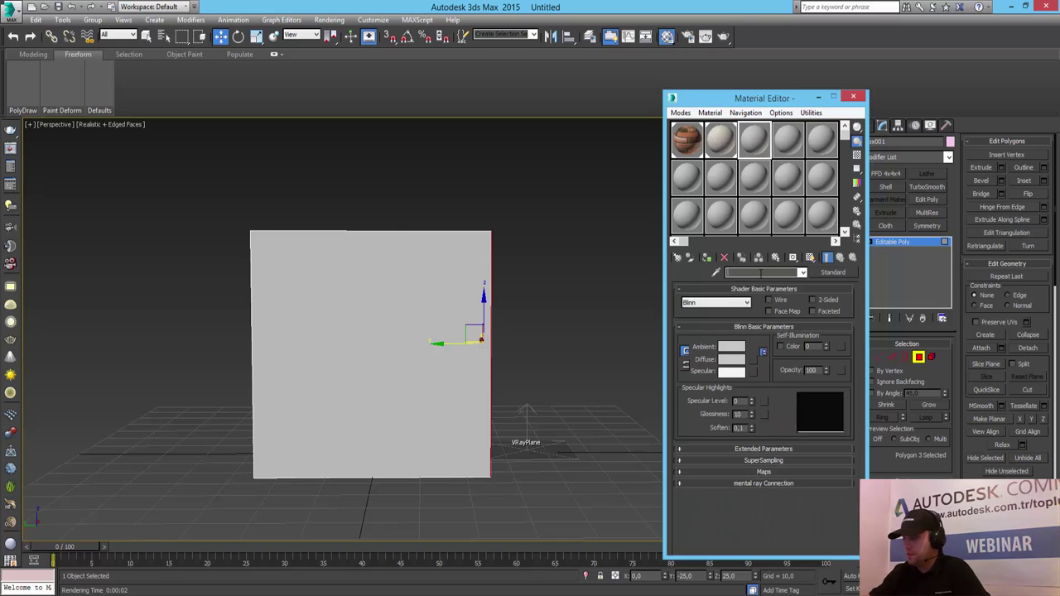
type("3")
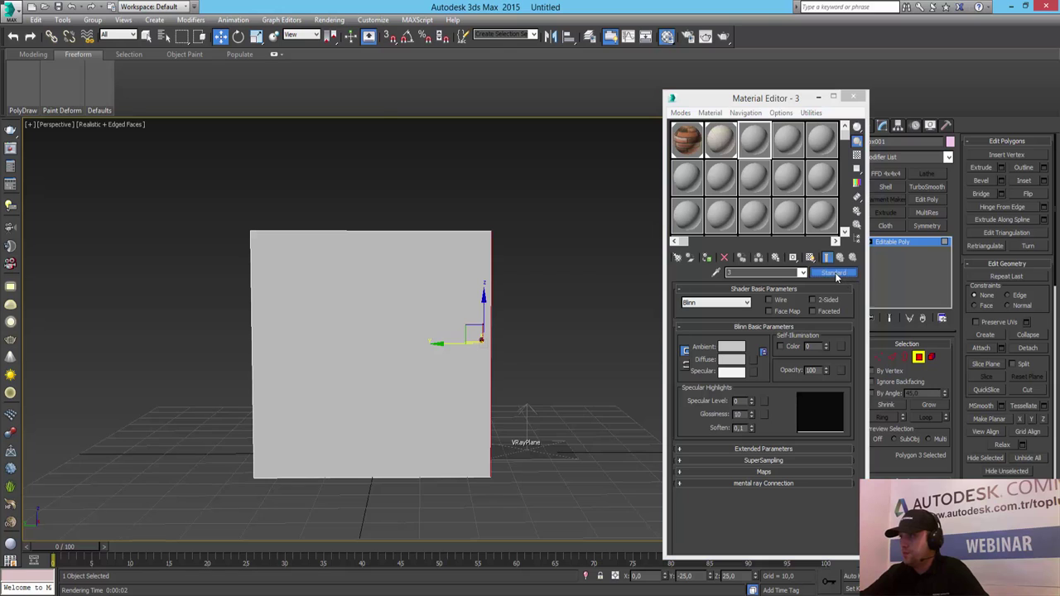
left_click(837, 275)
scroll(472, 373, "down", 3)
scroll(468, 389, "down", 5)
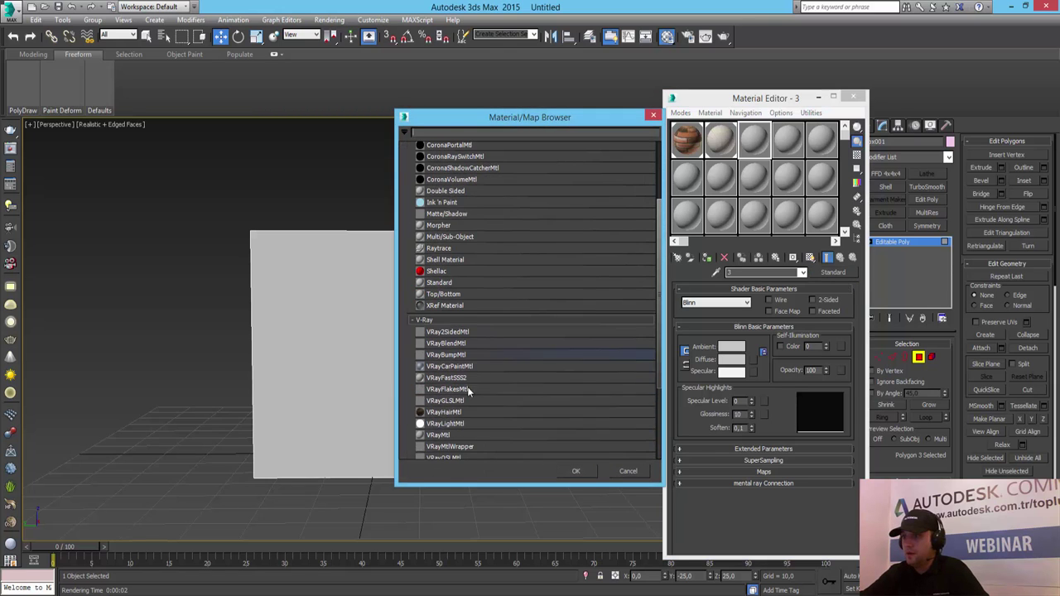
double_click(446, 434)
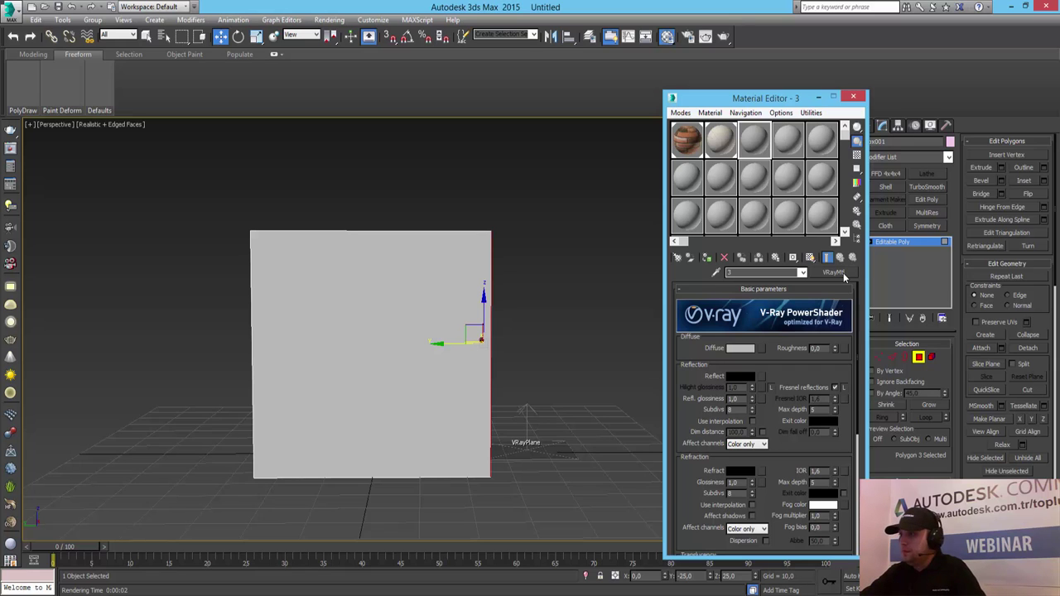
- Add a Bitmap map to material 3's Diffuse slot
left_click(761, 349)
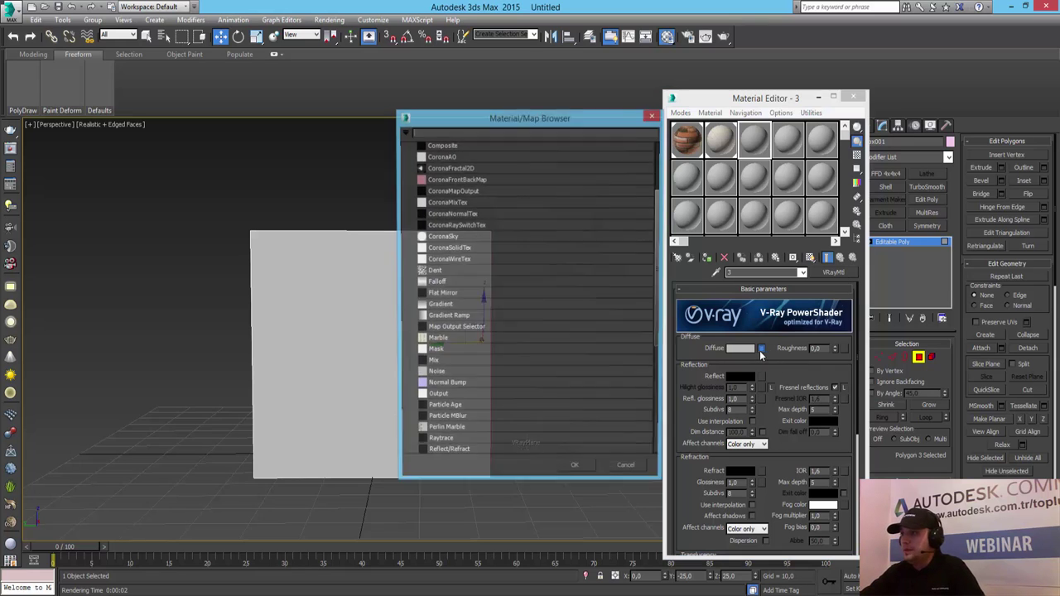
scroll(456, 203, "down", 2)
scroll(452, 190, "up", 5)
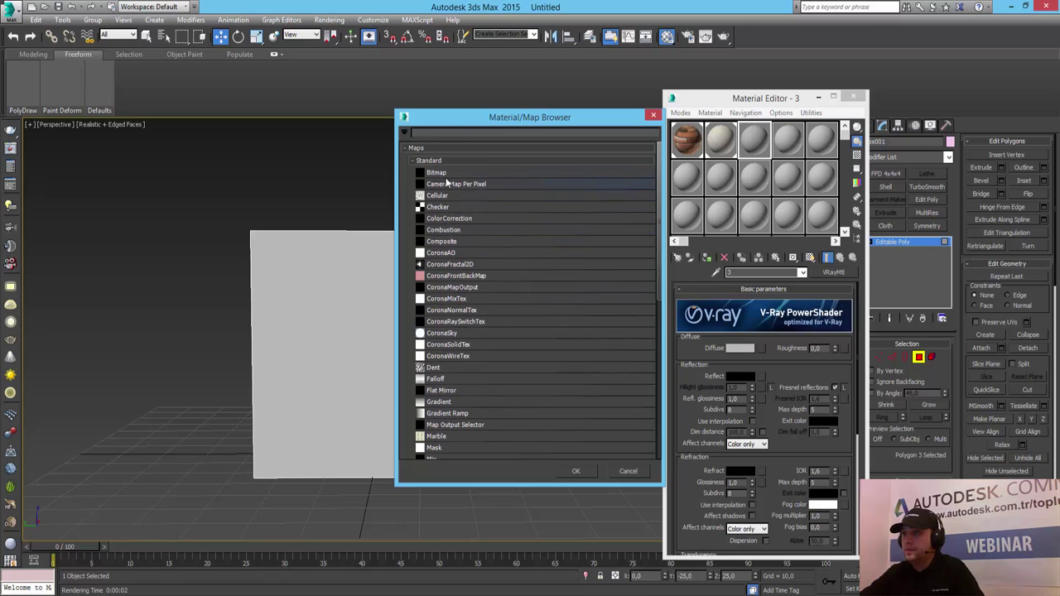
double_click(446, 176)
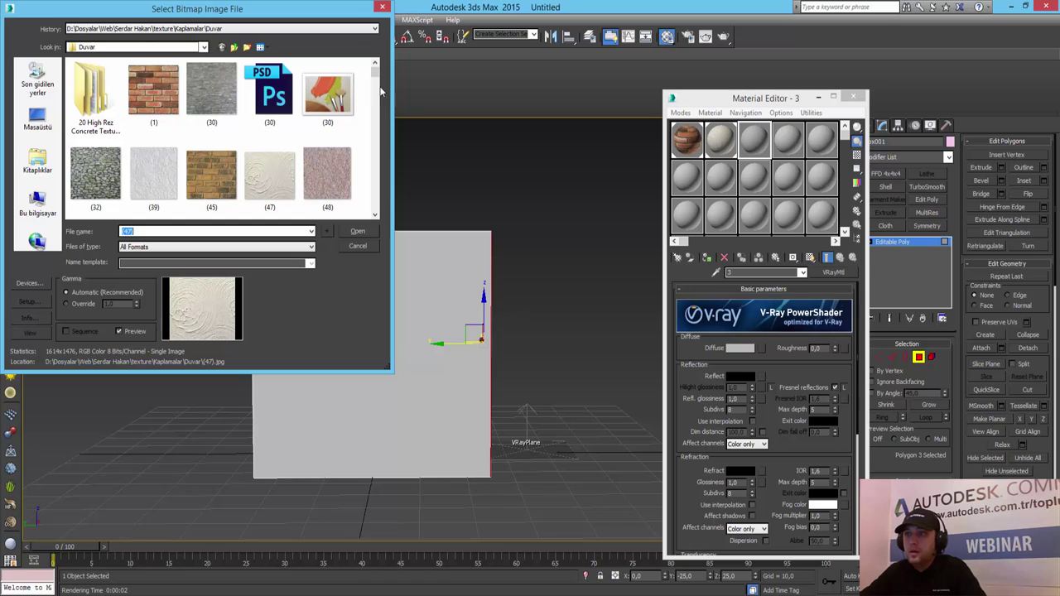
- Load the Concrete image from 20ConcreteTextureSets_Pt1 > Concrete as the diffuse bitmap
left_click(375, 214)
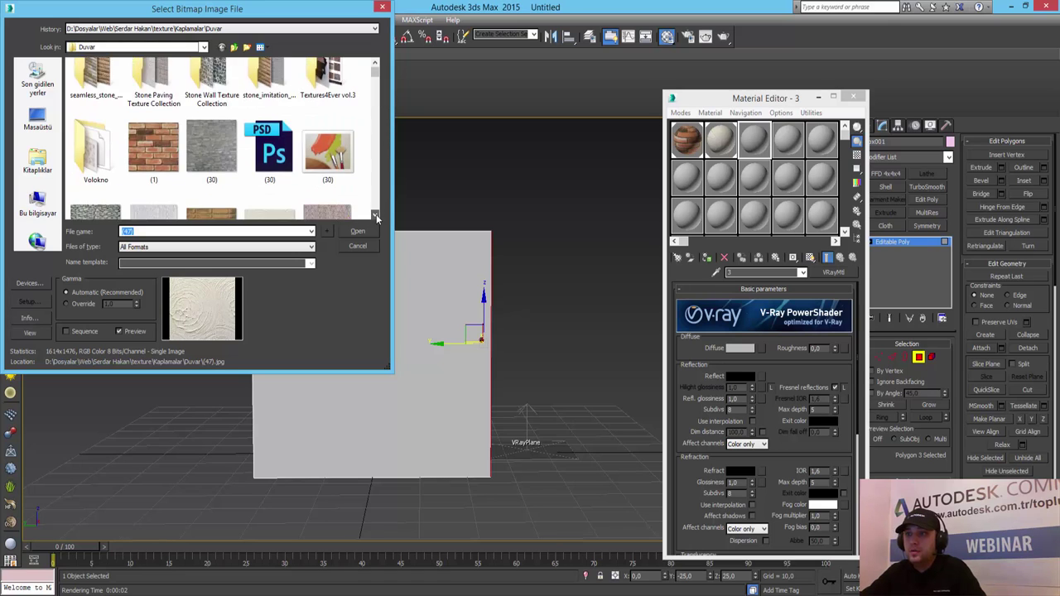
left_click_drag(377, 217, 377, 217)
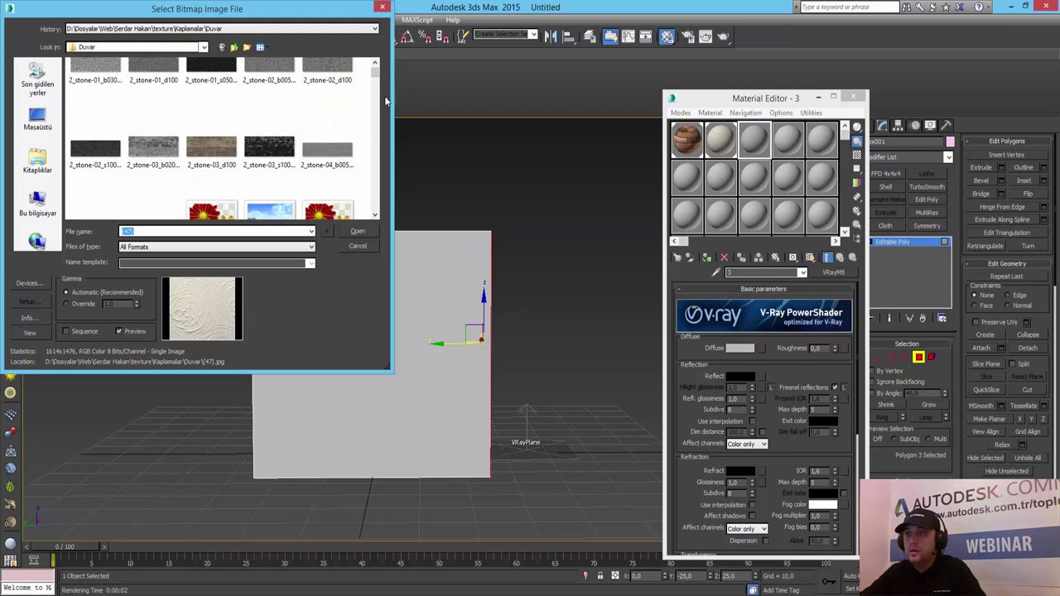
left_click_drag(377, 66, 377, 66)
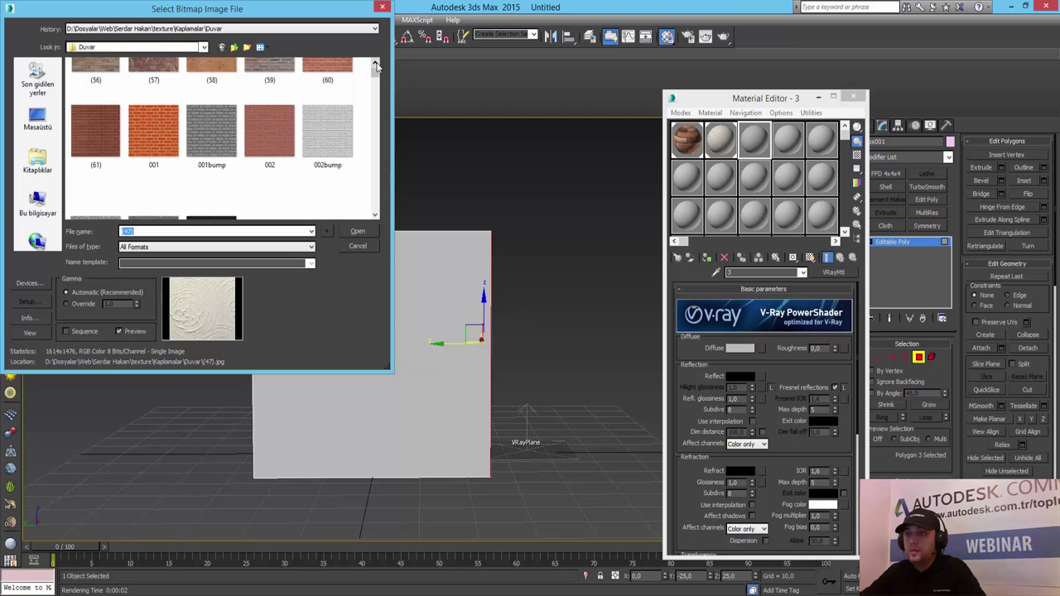
left_click(376, 216)
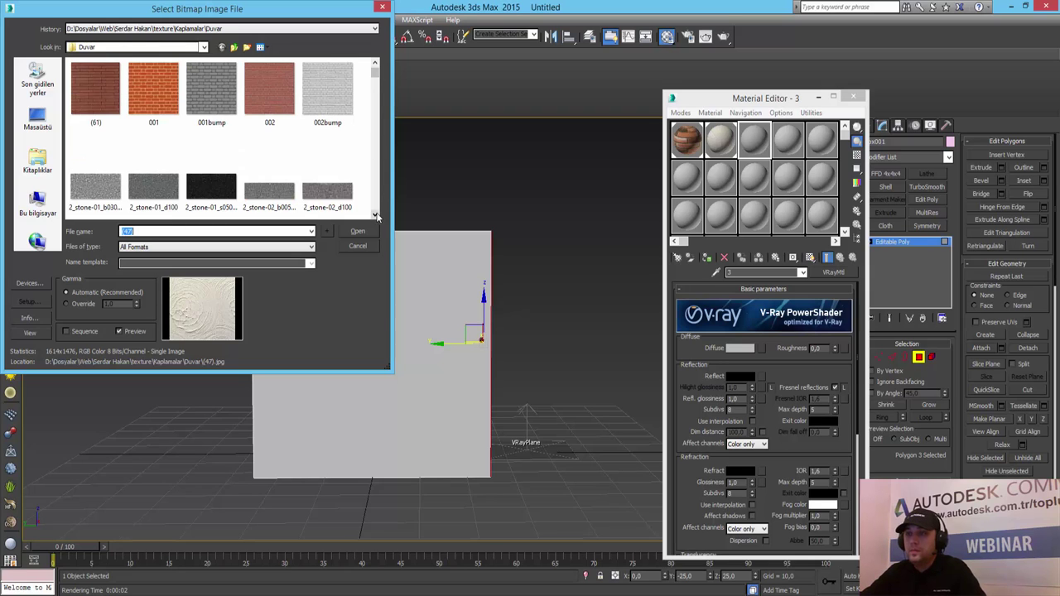
left_click(377, 217)
left_click_drag(377, 73, 377, 63)
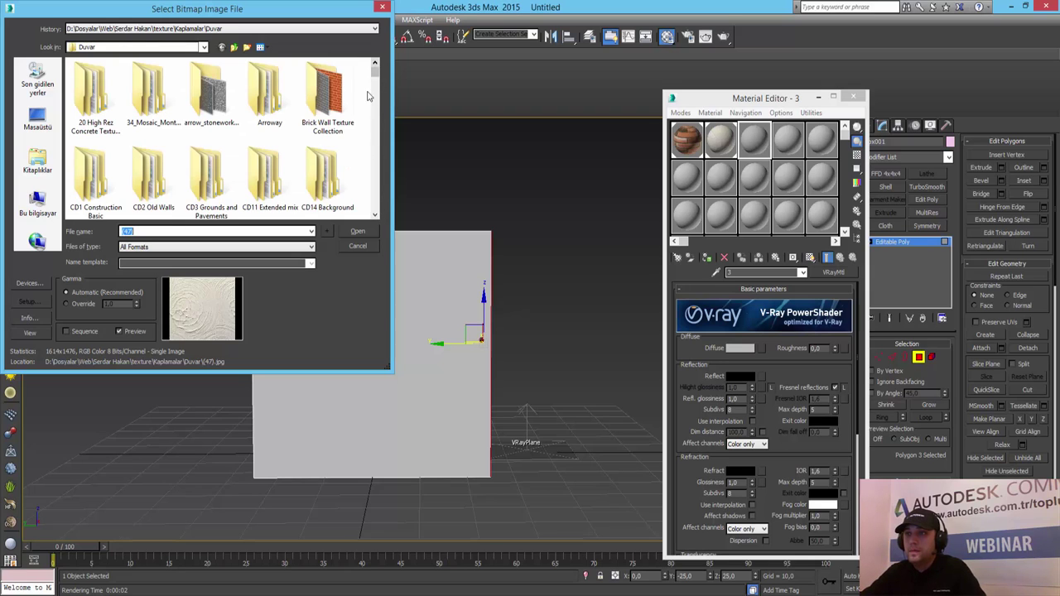
double_click(95, 98)
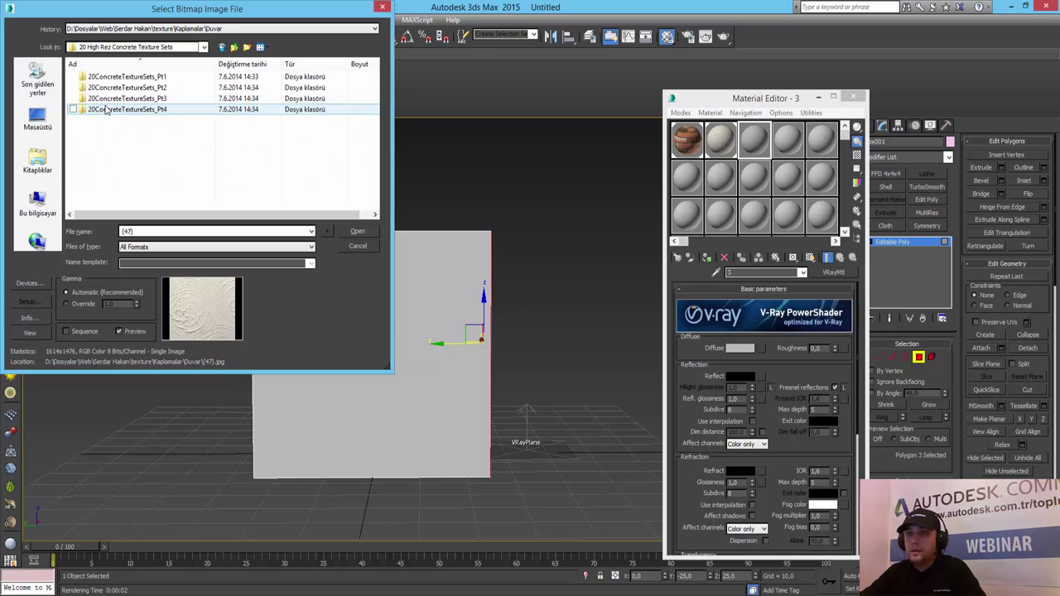
double_click(149, 78)
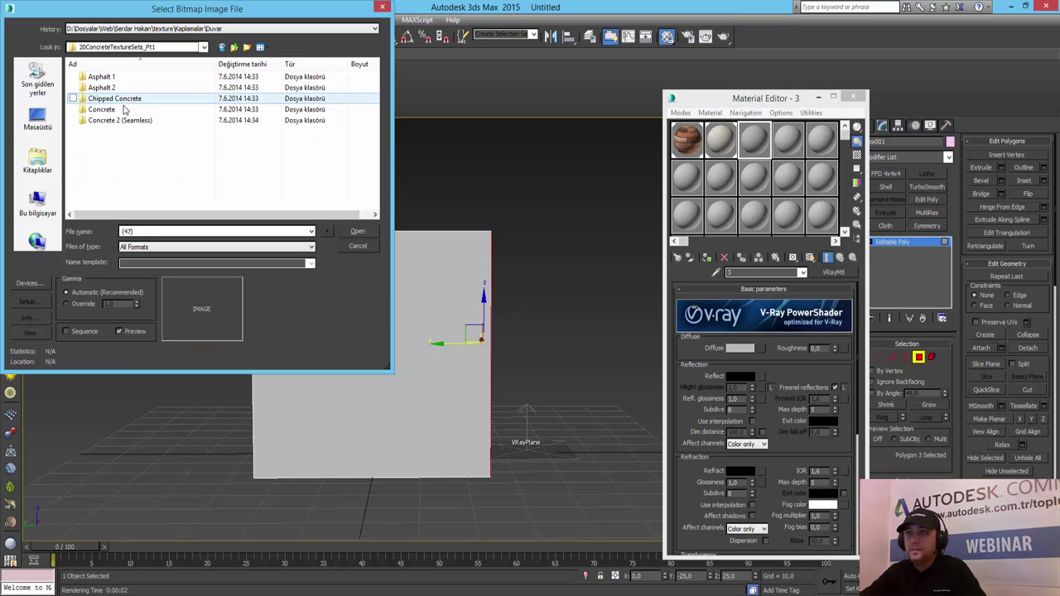
mouse_move(101, 109)
double_click(125, 110)
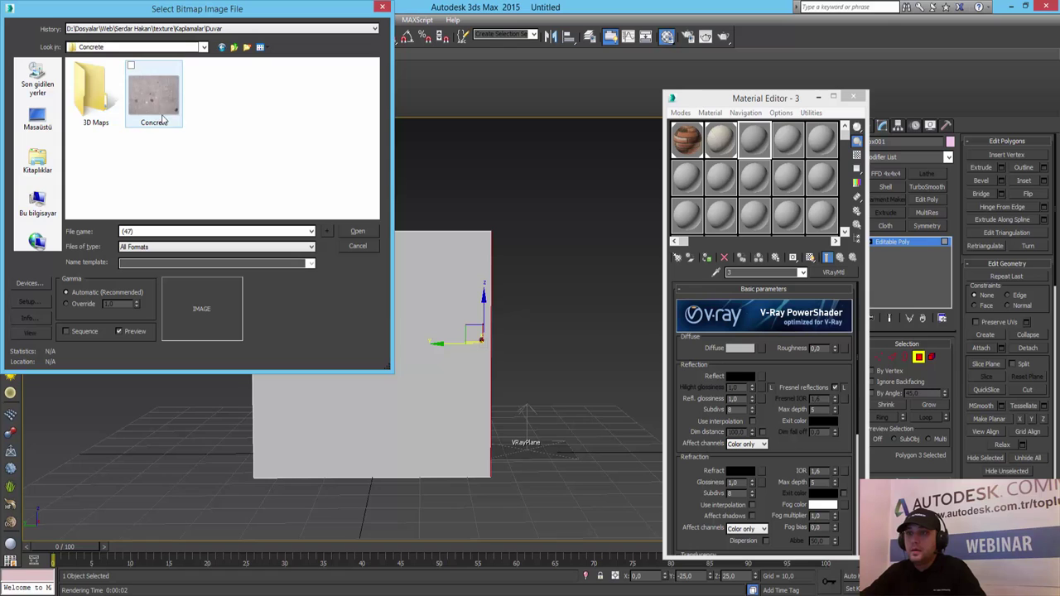
left_click(159, 98)
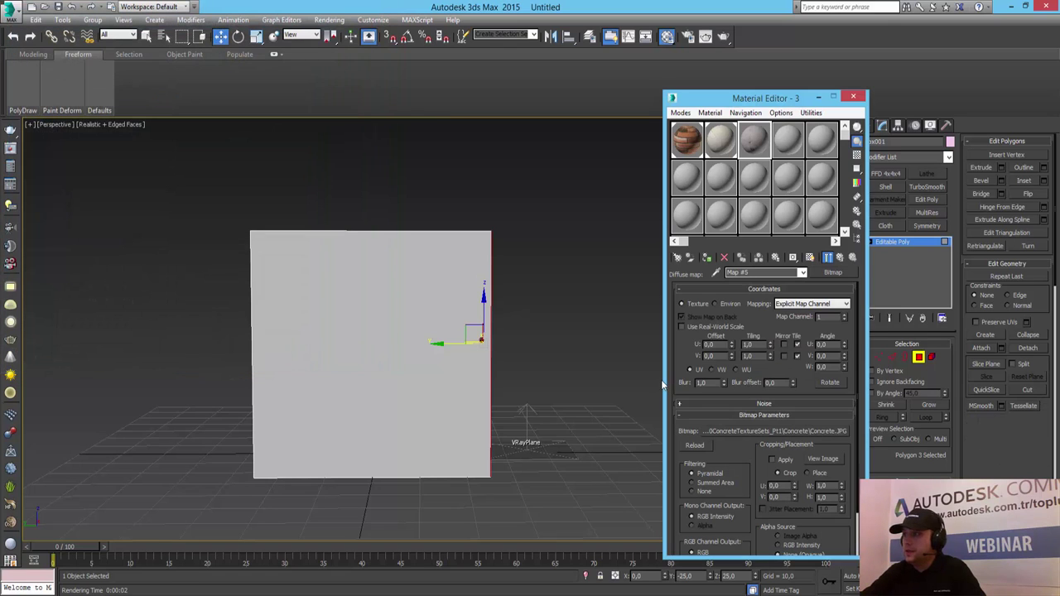
- Assign material 3 to the box's front face and show the concrete texture in the viewport
left_click(842, 260)
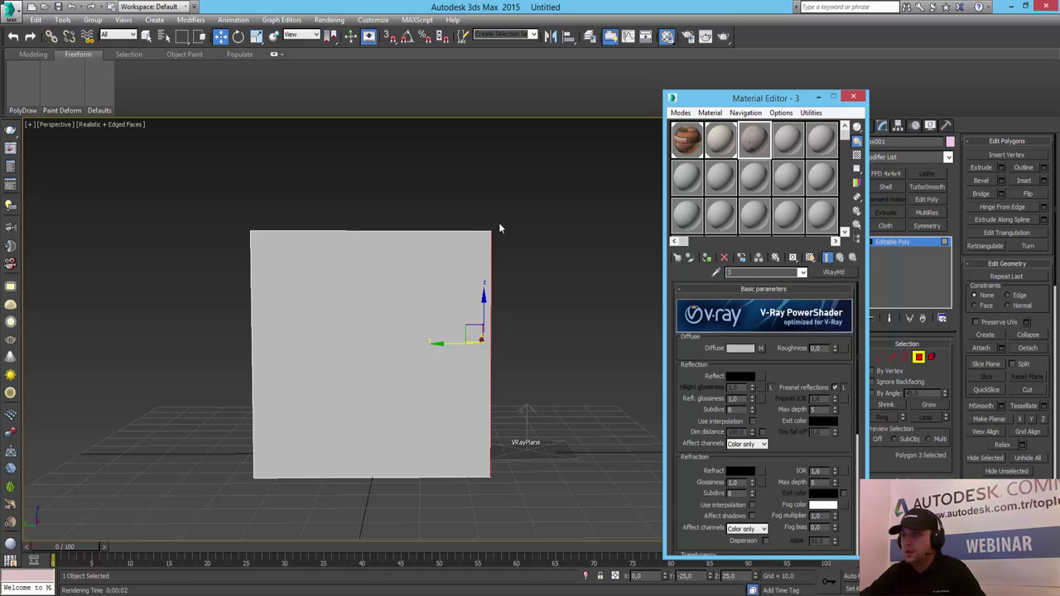
left_click(408, 279)
left_click(708, 259)
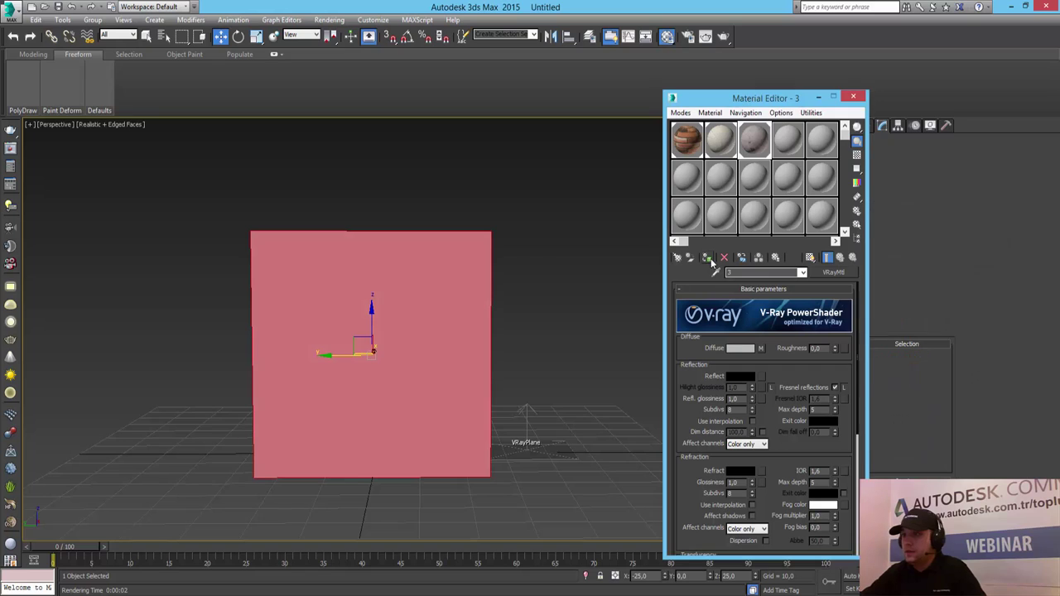
left_click(811, 260)
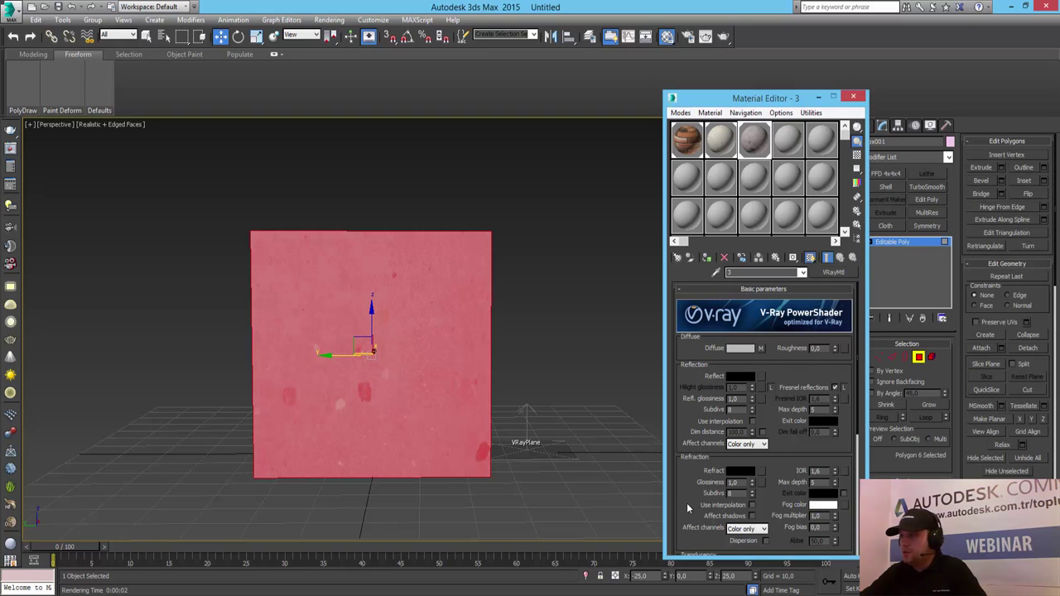
left_click_drag(700, 505, 723, 247)
left_click(764, 515)
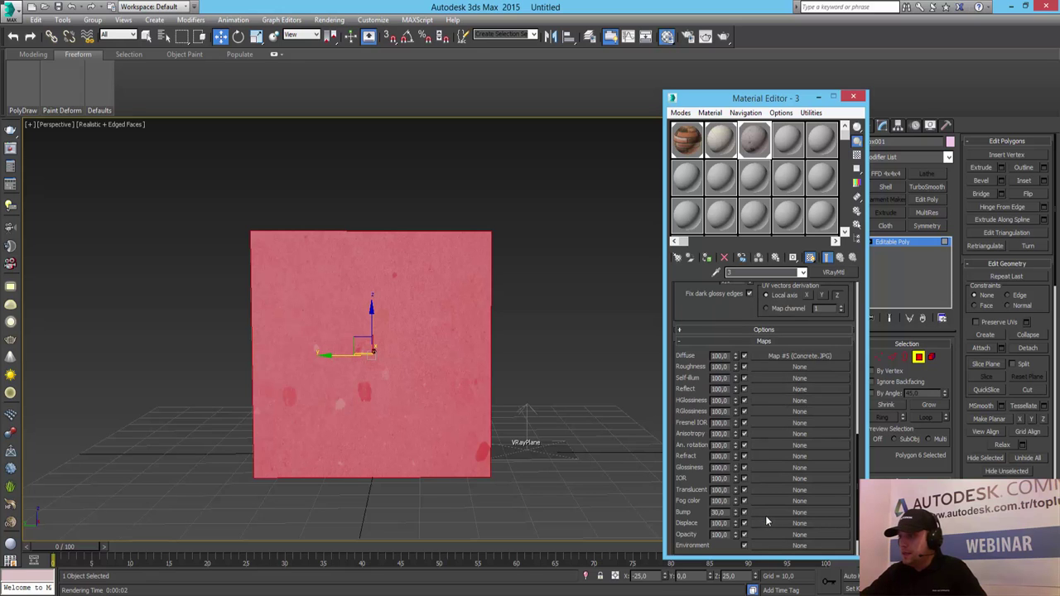
- Set material 3's Bump map to a Bitmap using 3D Maps\Concrete Bump.jpg
left_click(766, 514)
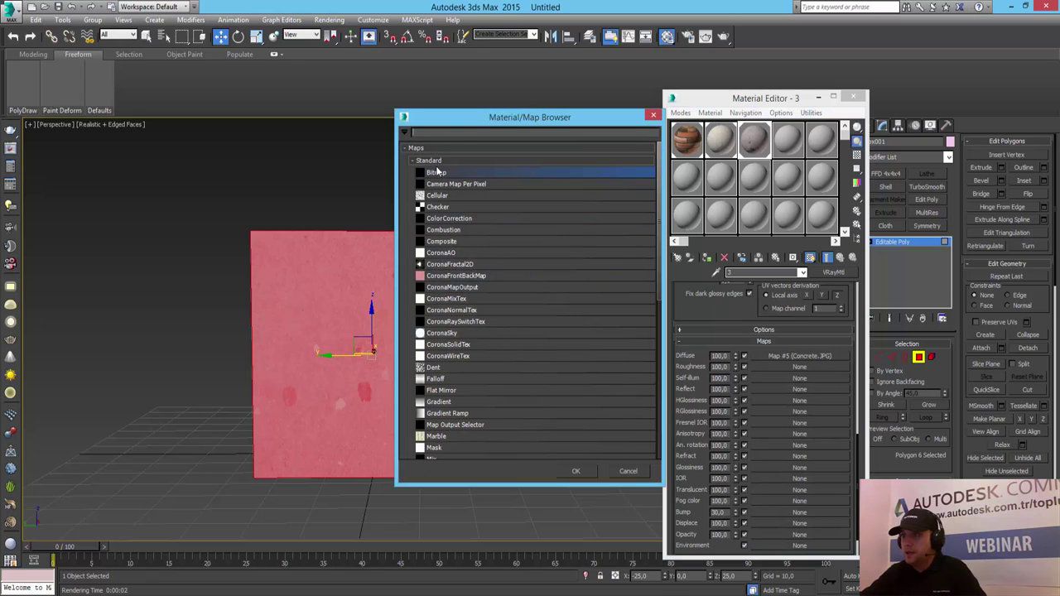
double_click(441, 175)
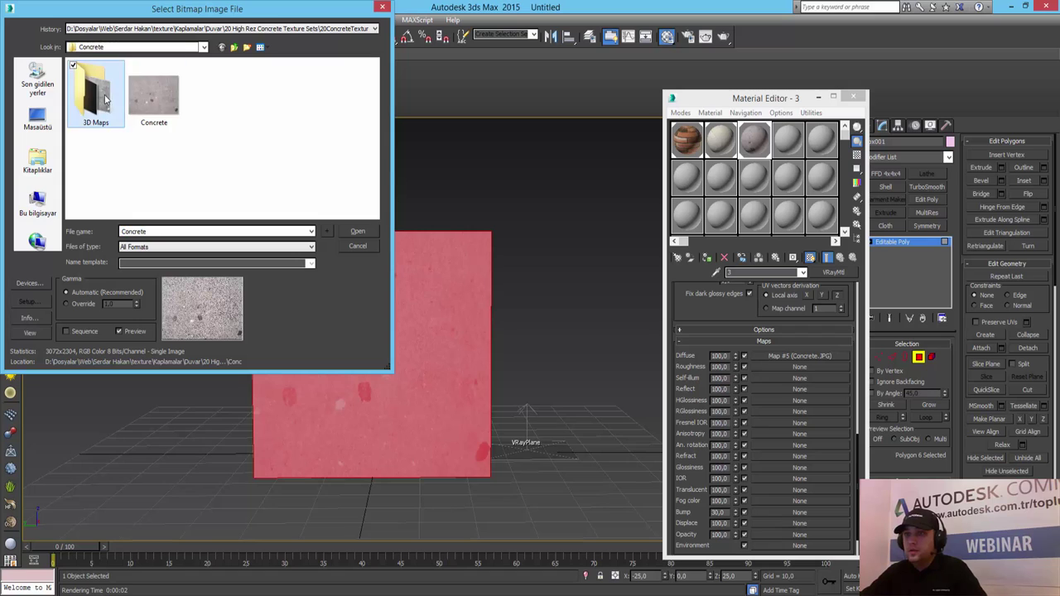
double_click(95, 95)
double_click(84, 100)
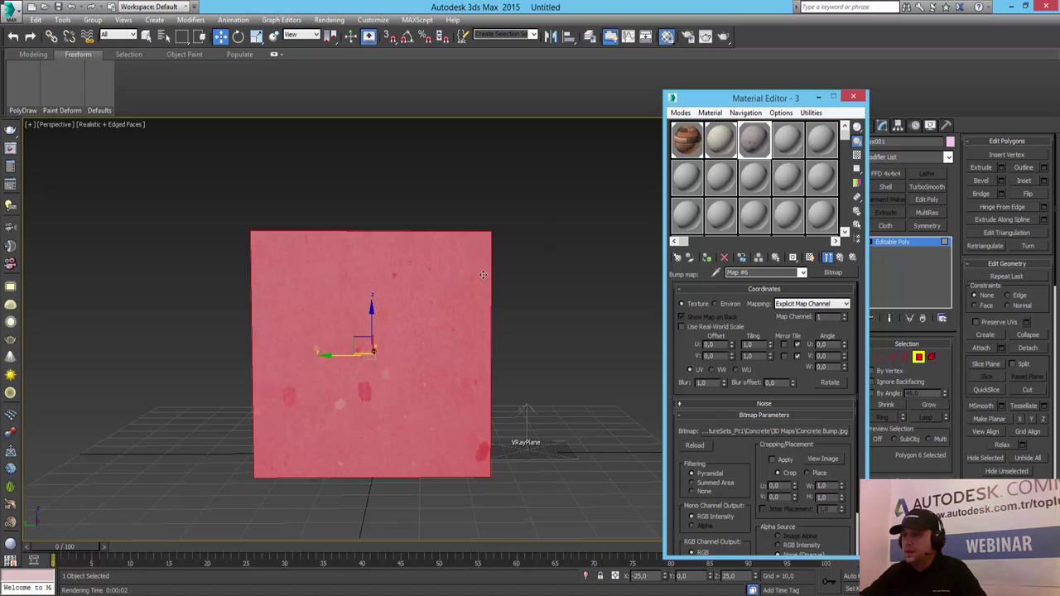
- Inspect the bump result in an enlarged preview, then orbit to the box's grey side
double_click(756, 149)
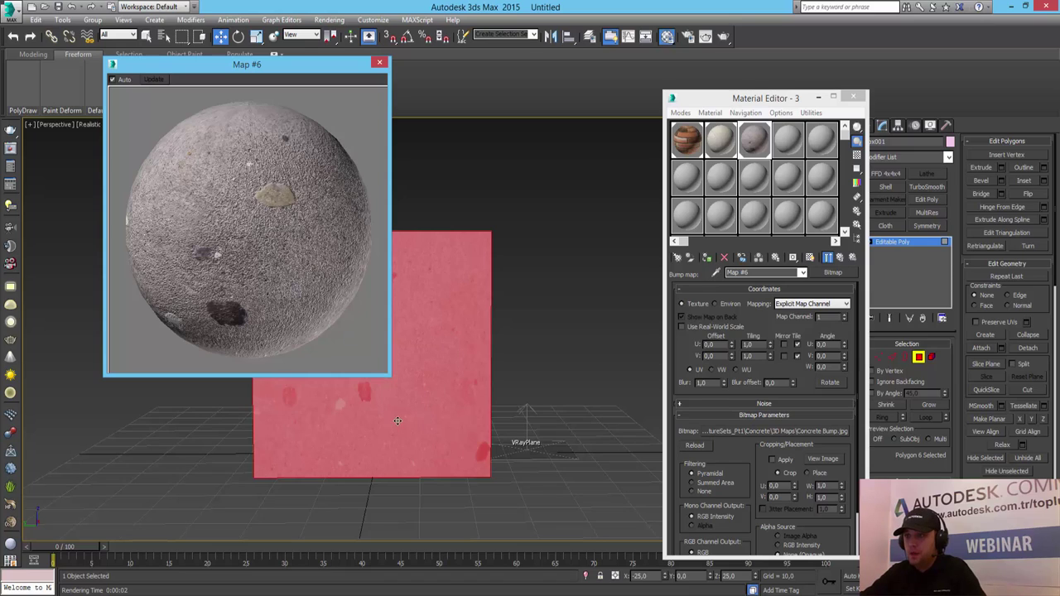
left_click_drag(392, 377, 568, 562)
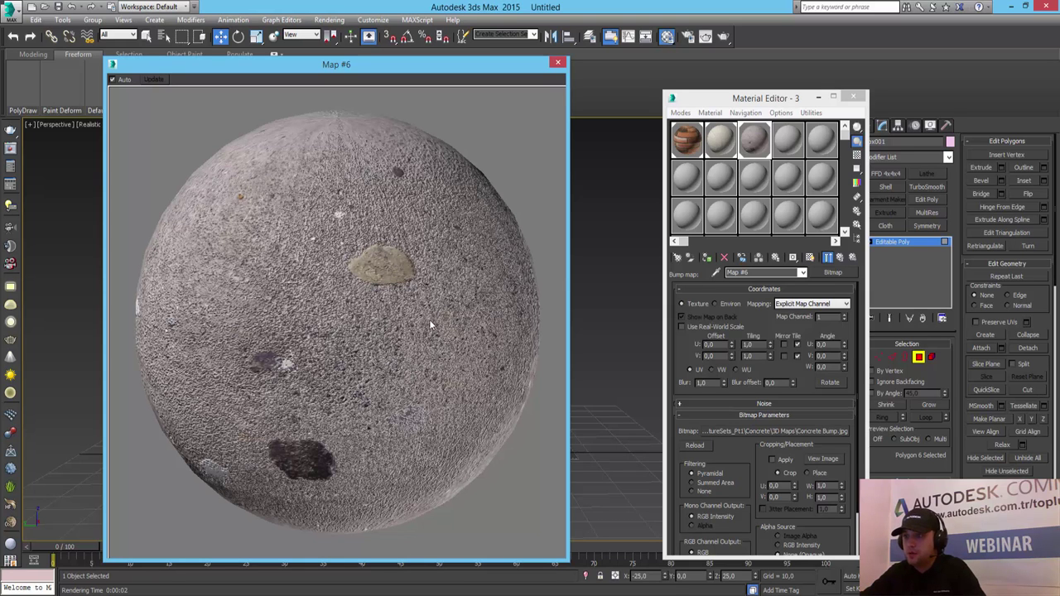
left_click(557, 63)
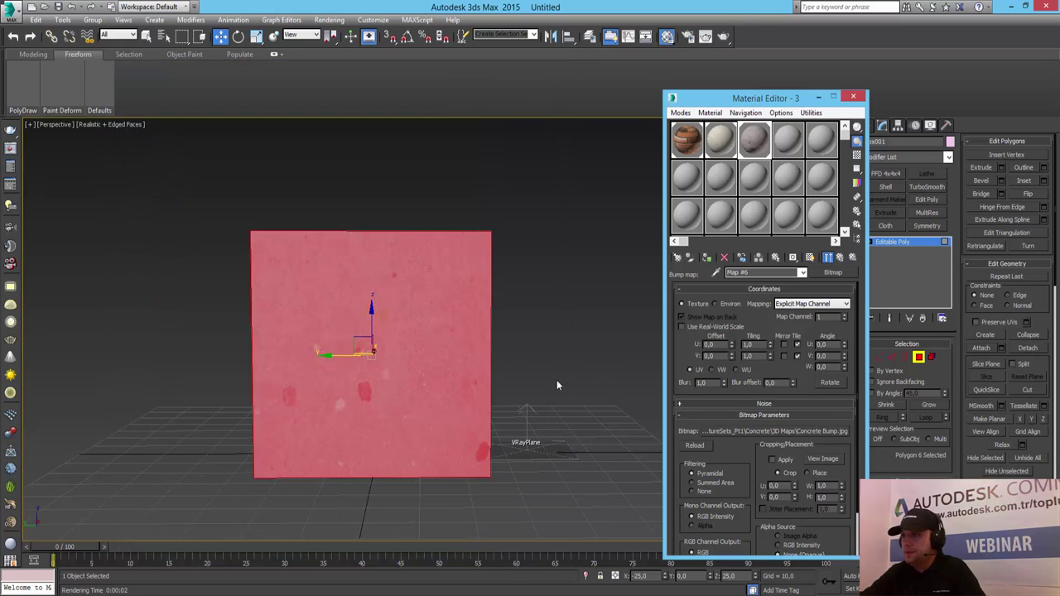
middle_click_drag(533, 372, 617, 374, "alt")
middle_click_drag(330, 367, 377, 356, "alt")
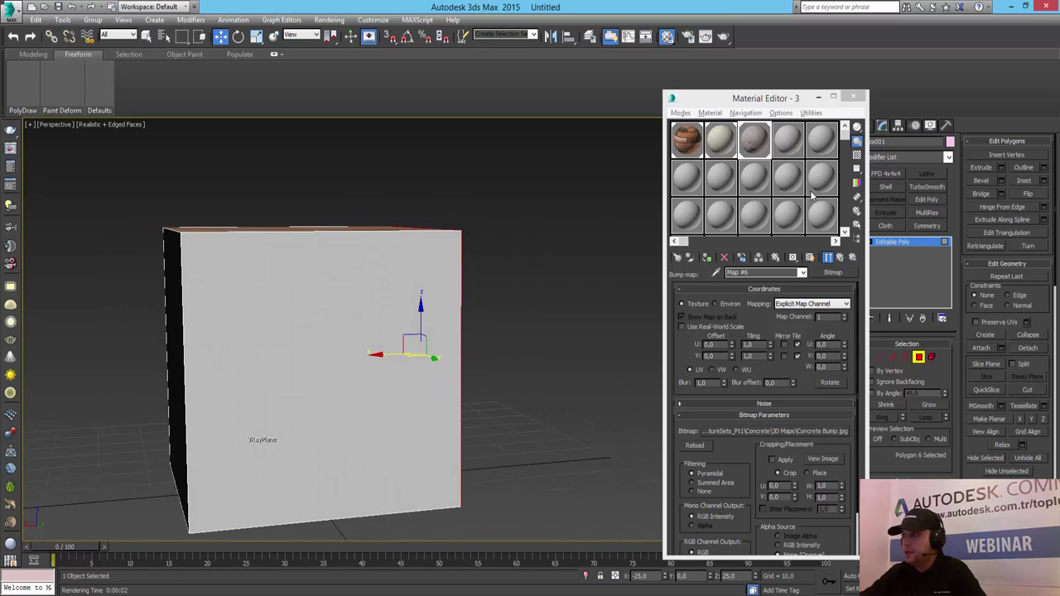
- Rename the fourth sample material to 4 and make it a VRayMtl
left_click(840, 257)
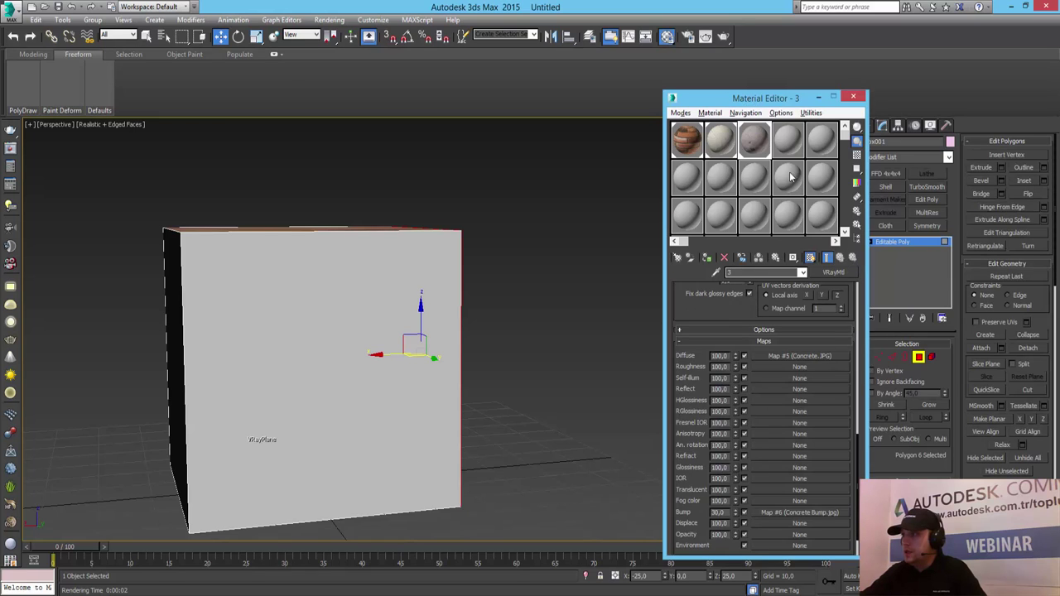
left_click(791, 139)
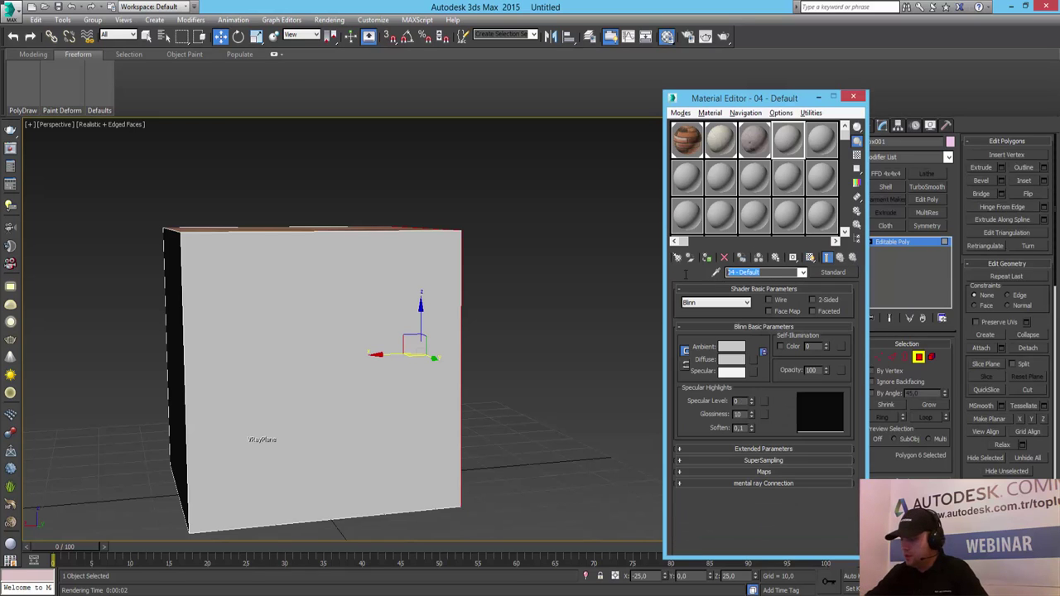
type("4")
key("Return")
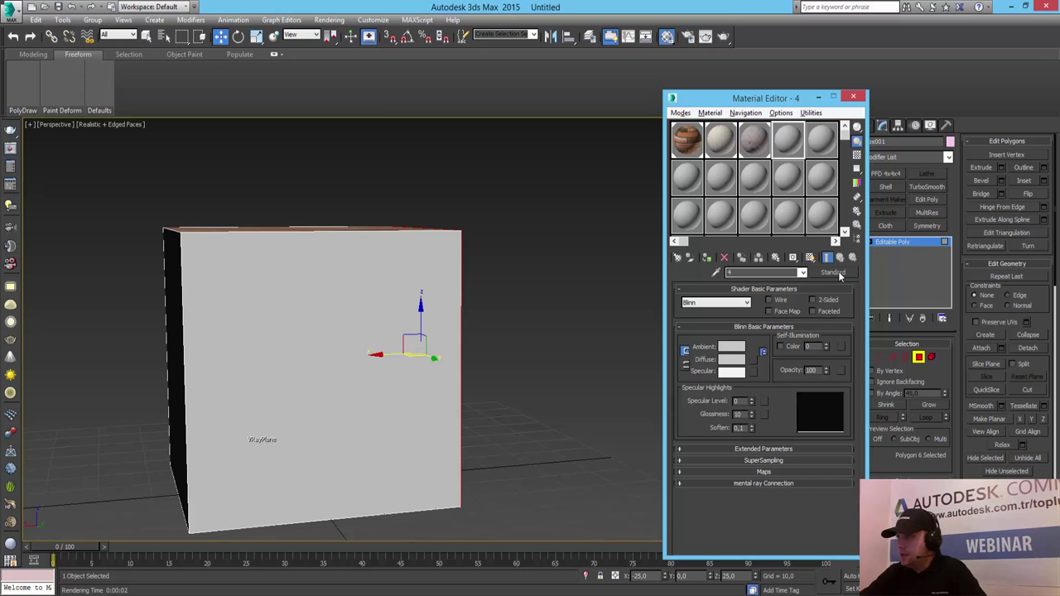
left_click(838, 274)
scroll(479, 390, "down", 3)
scroll(479, 388, "down", 3)
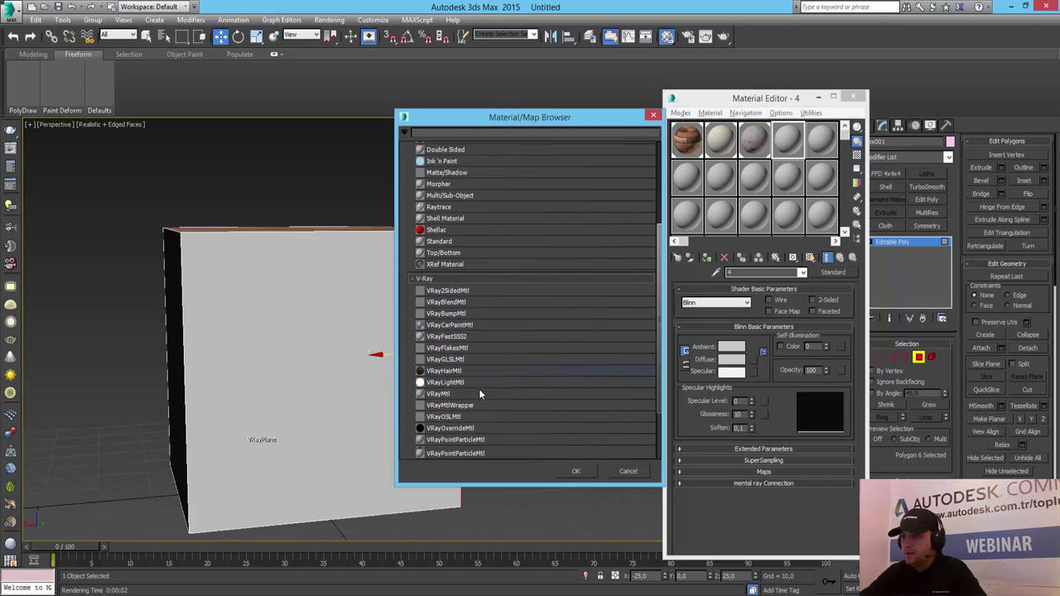
double_click(479, 391)
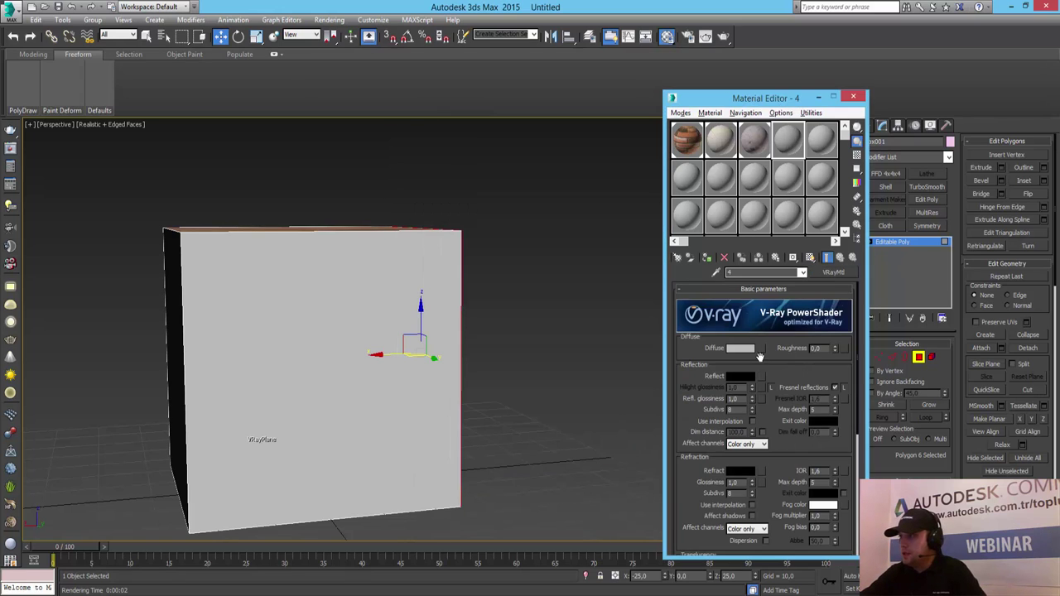
- Give material 4 a Bitmap diffuse map loading the Asphalt 1 image
left_click(758, 351)
scroll(482, 199, "up", 3)
scroll(487, 196, "up", 3)
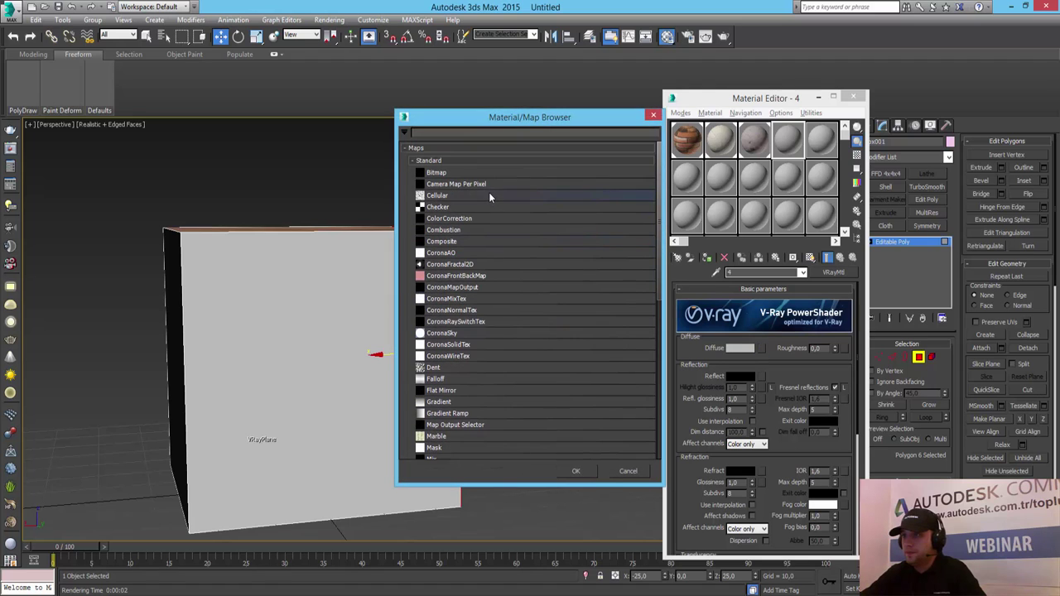
double_click(445, 173)
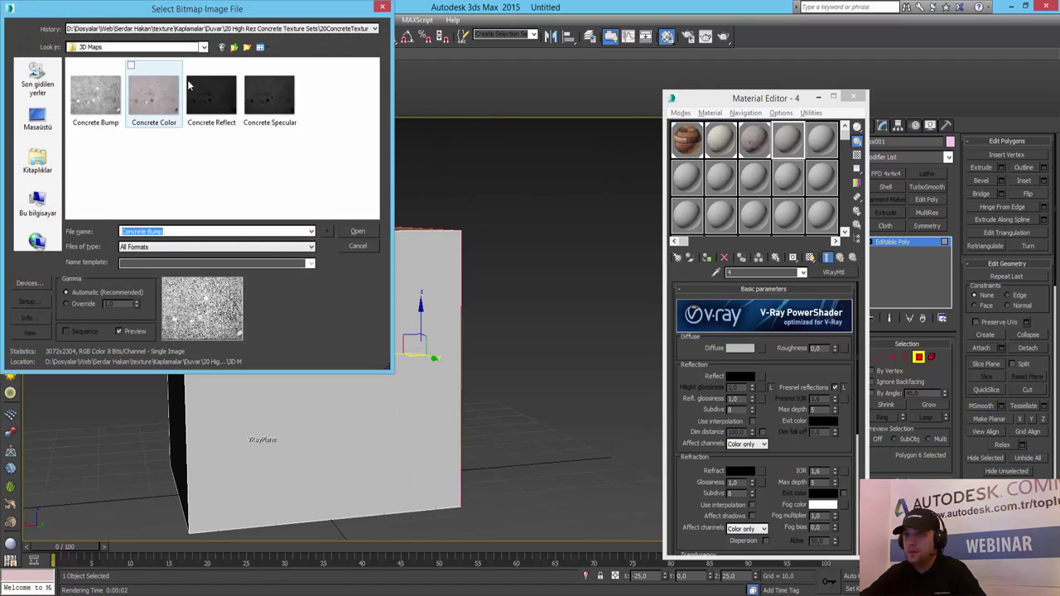
left_click(234, 47)
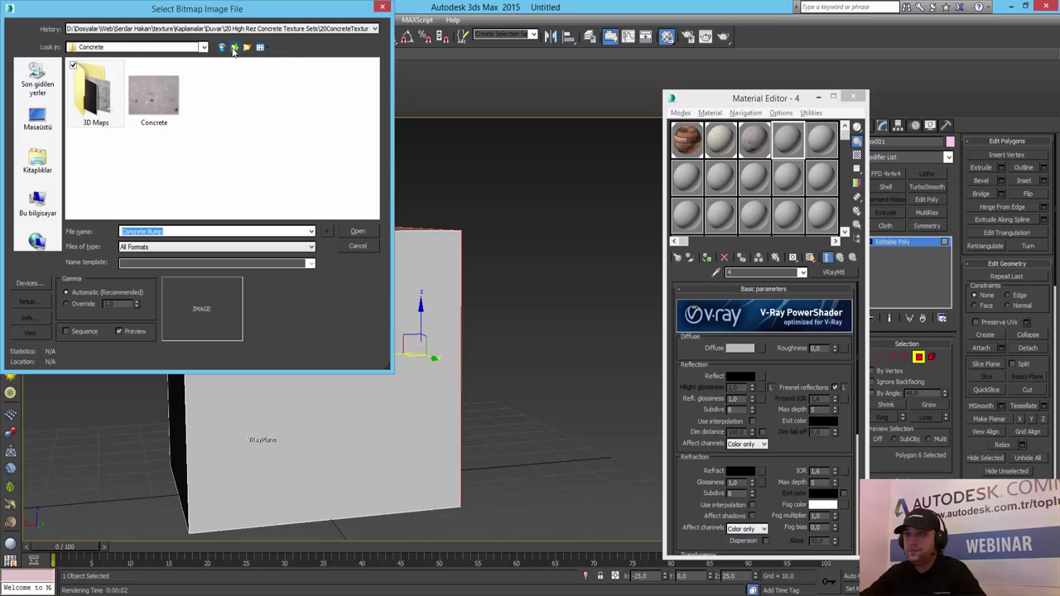
left_click(233, 47)
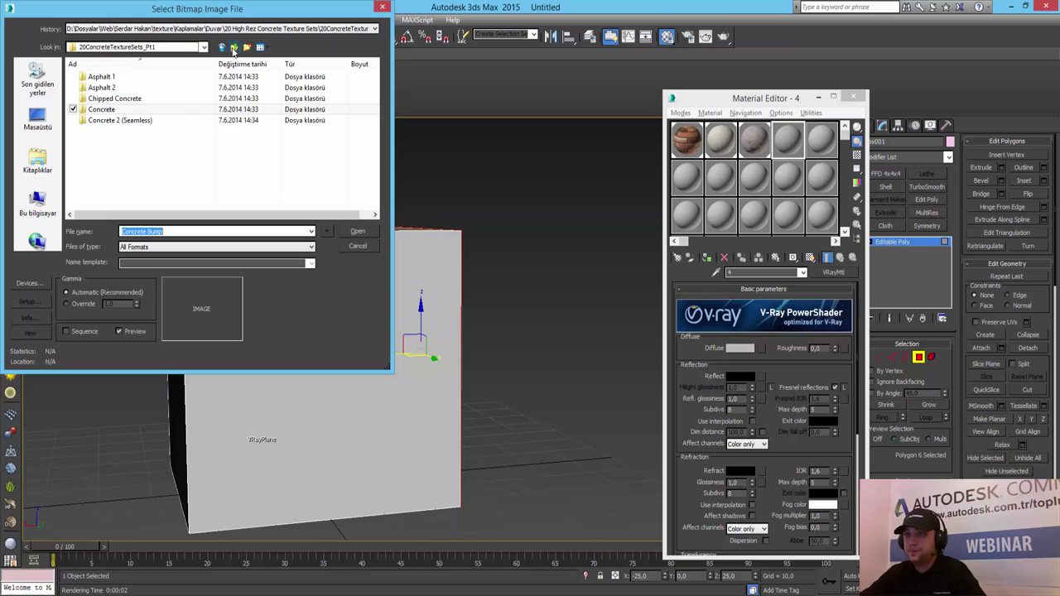
double_click(114, 77)
double_click(154, 95)
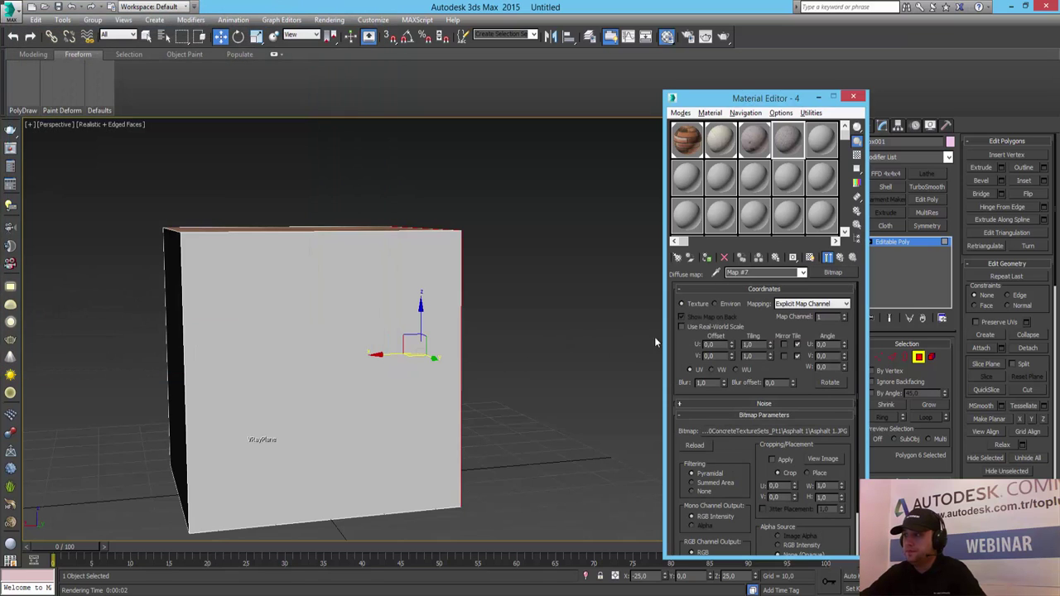
- Assign the asphalt material to the box's front face
left_click(340, 322)
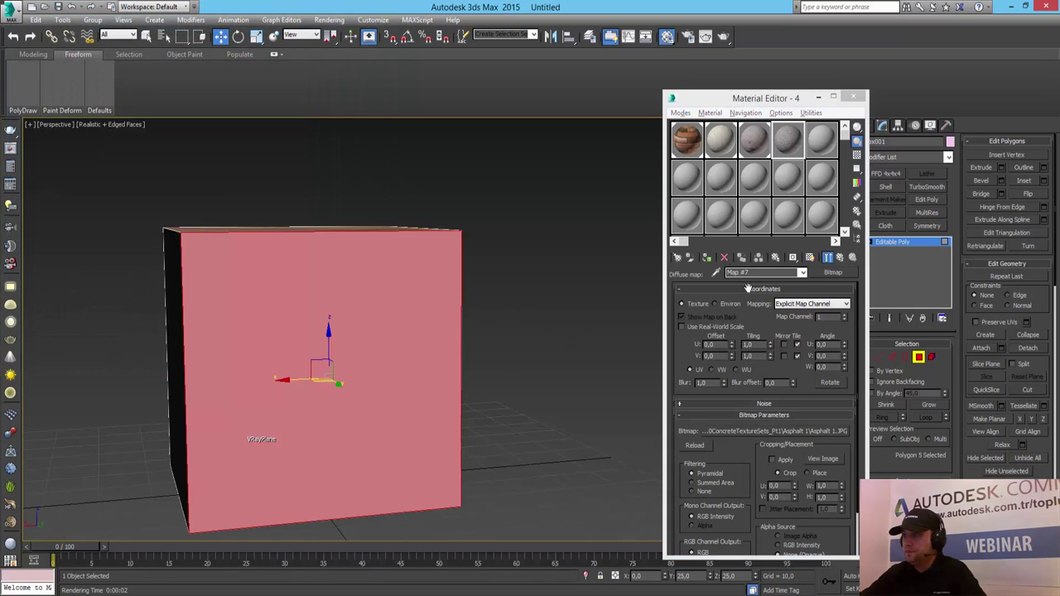
left_click(706, 260)
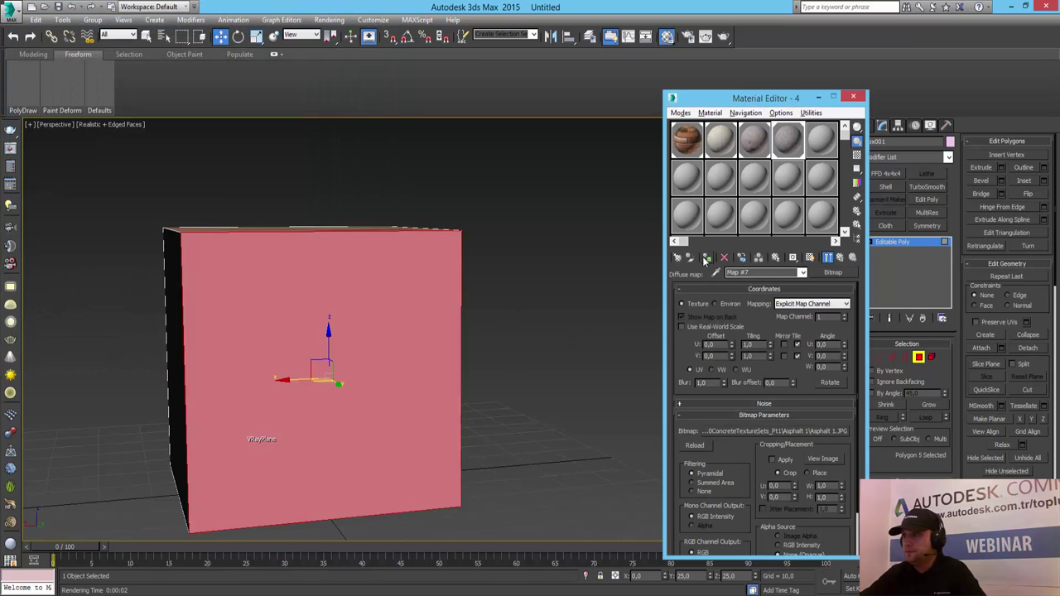
left_click(841, 259)
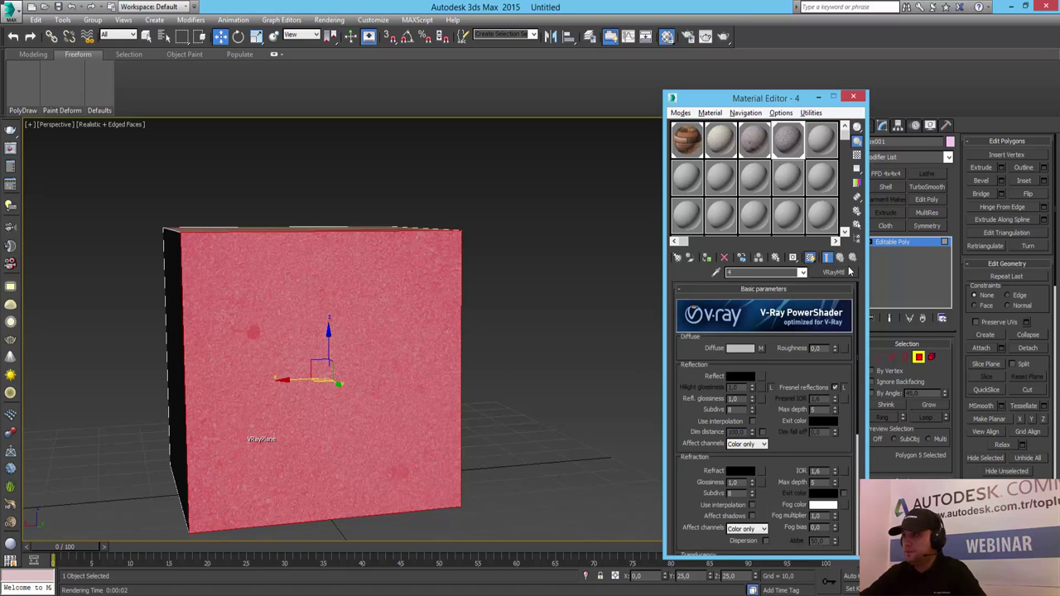
- Set material 4's Bump map to a Bitmap loading Asphalt 1 Bump.jpg
left_click_drag(697, 490, 674, 142)
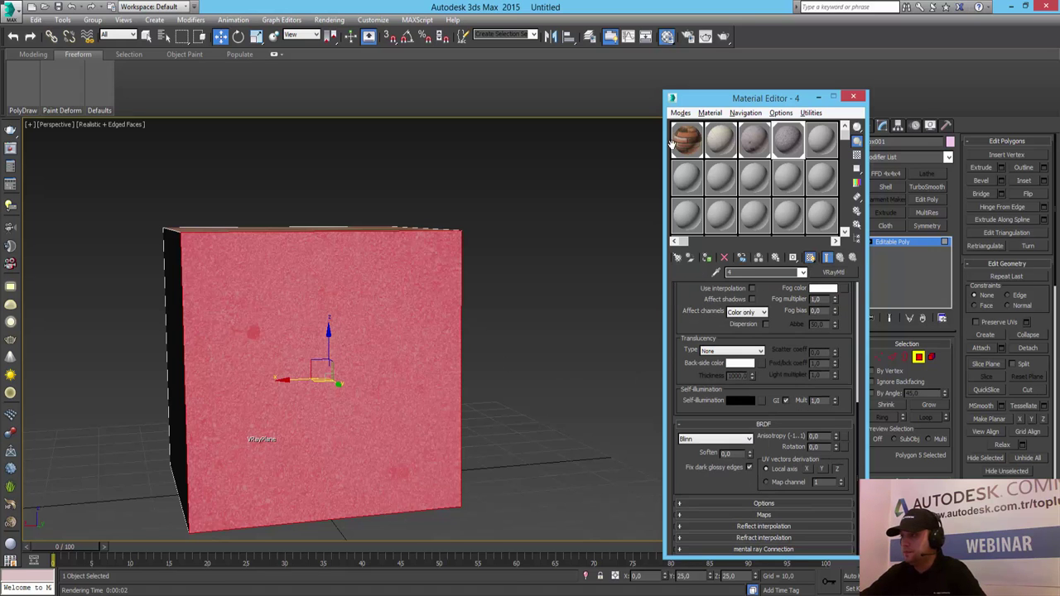
left_click(763, 513)
left_click(764, 515)
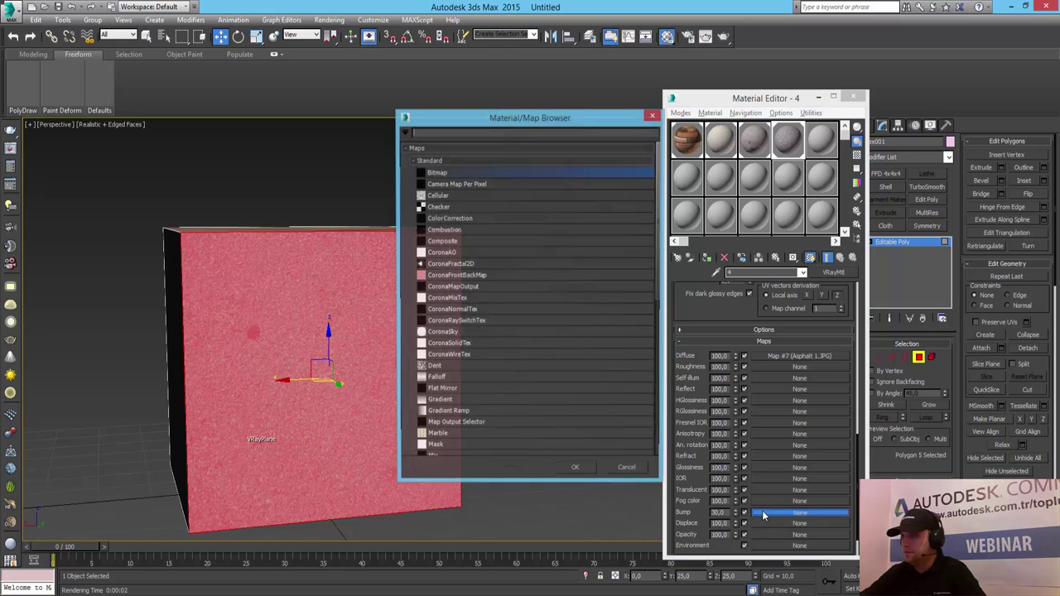
double_click(445, 174)
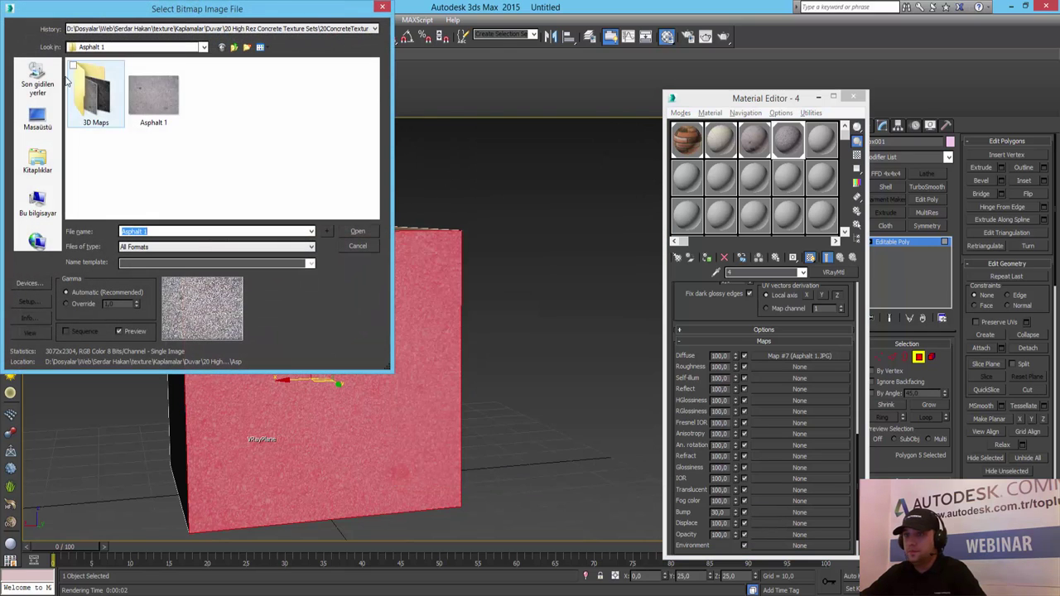
double_click(93, 112)
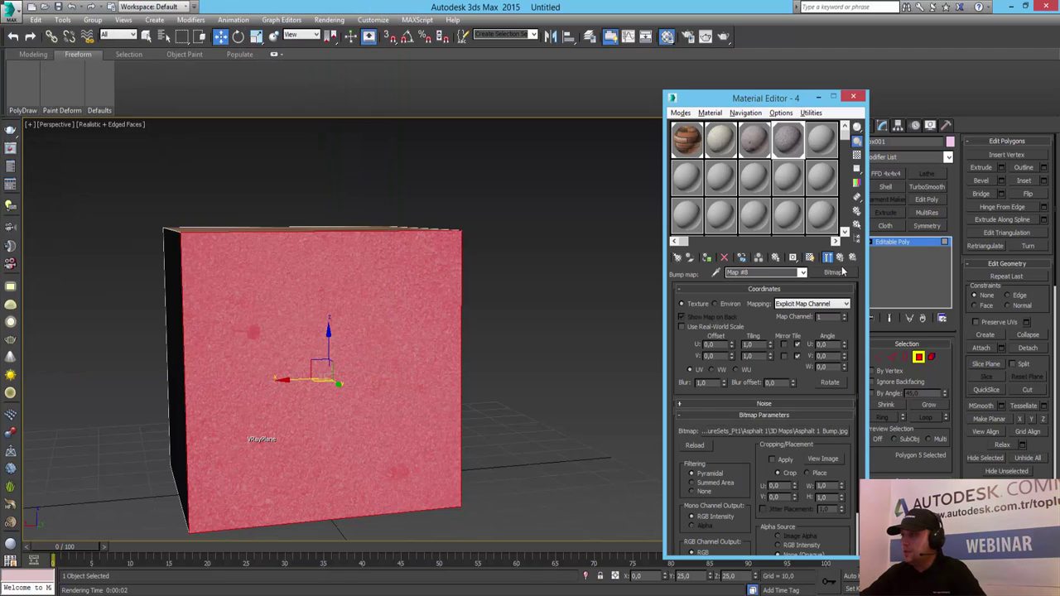
left_click(840, 258)
- Set the Reflect map to Asphalt 1 Reflection.jpg and open an enlarged material preview
scroll(733, 481, "down", 5)
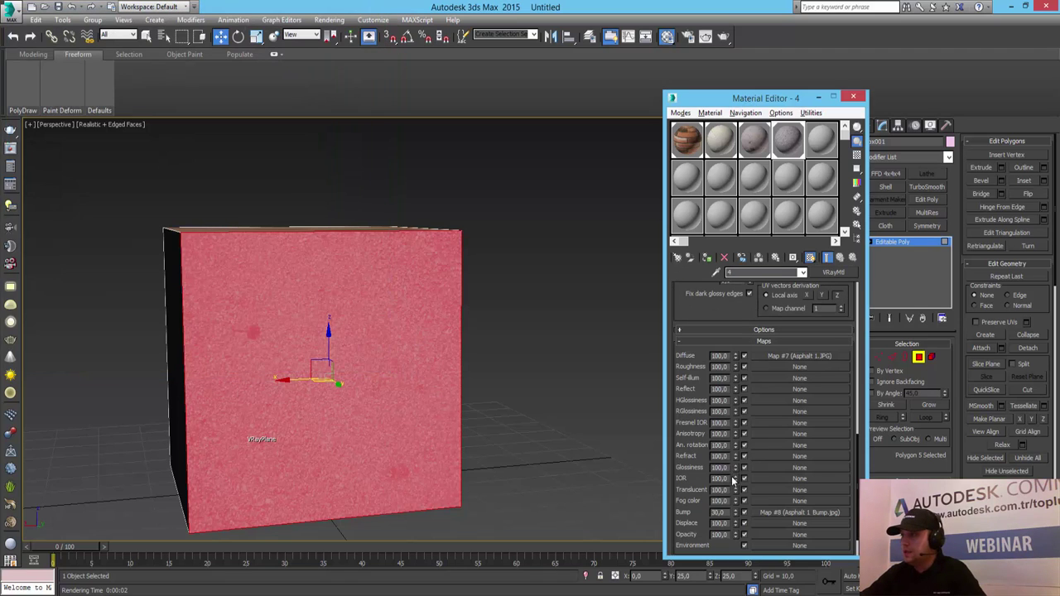
left_click(772, 388)
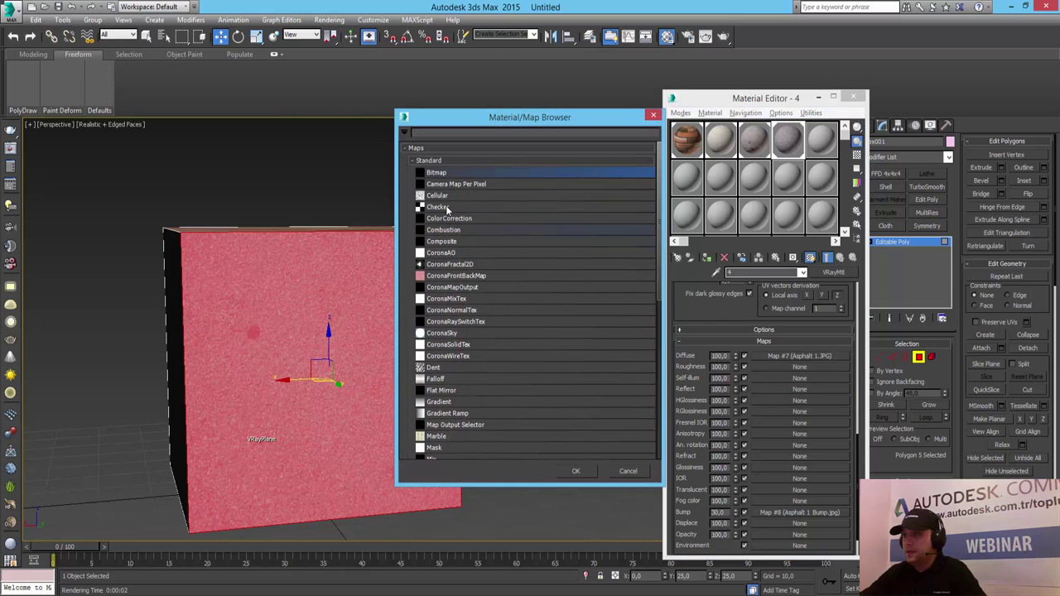
double_click(437, 173)
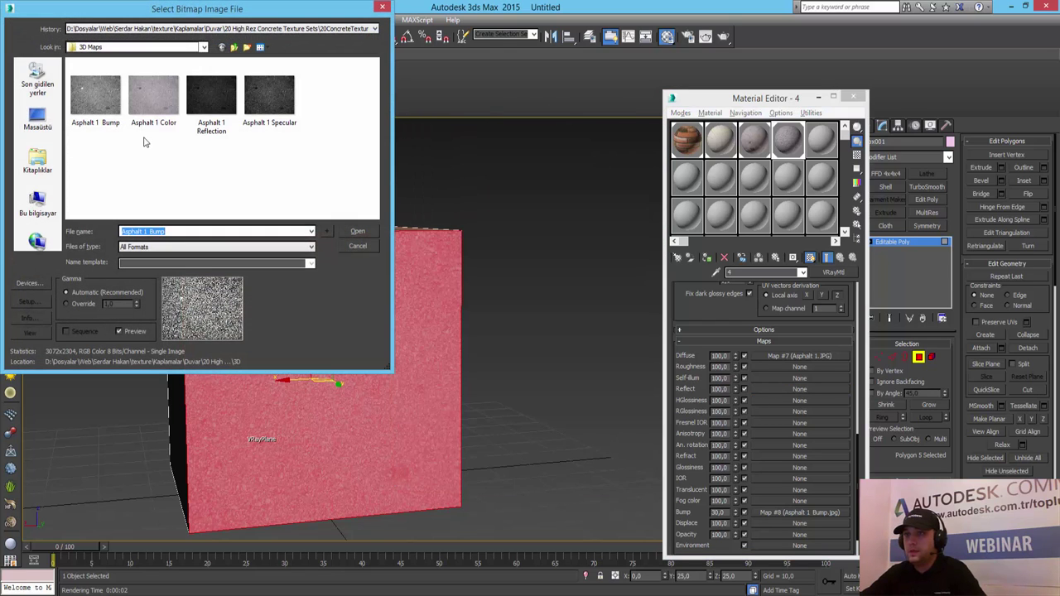
double_click(211, 99)
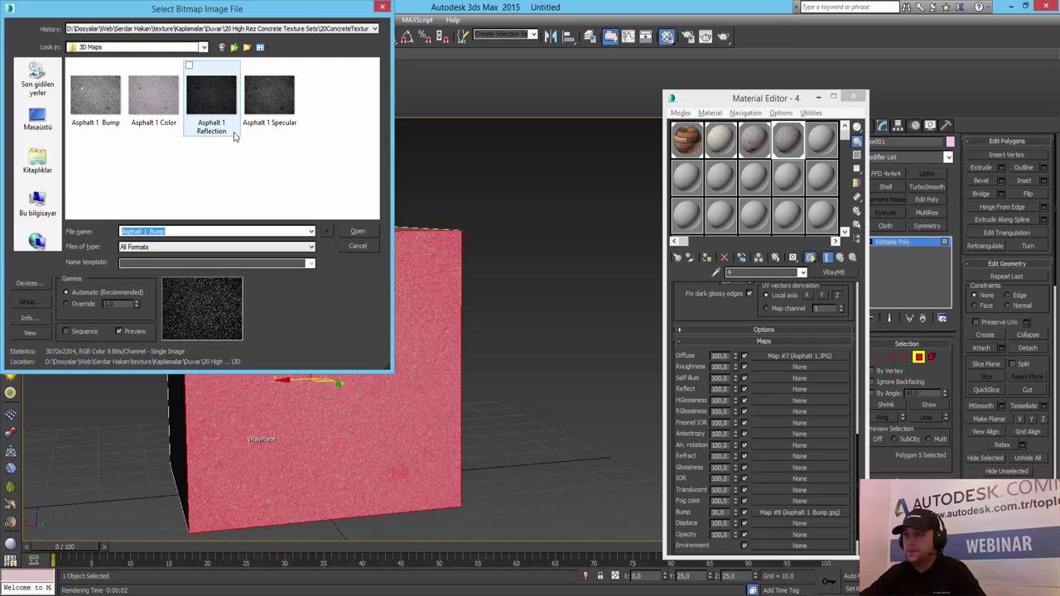
left_click(840, 257)
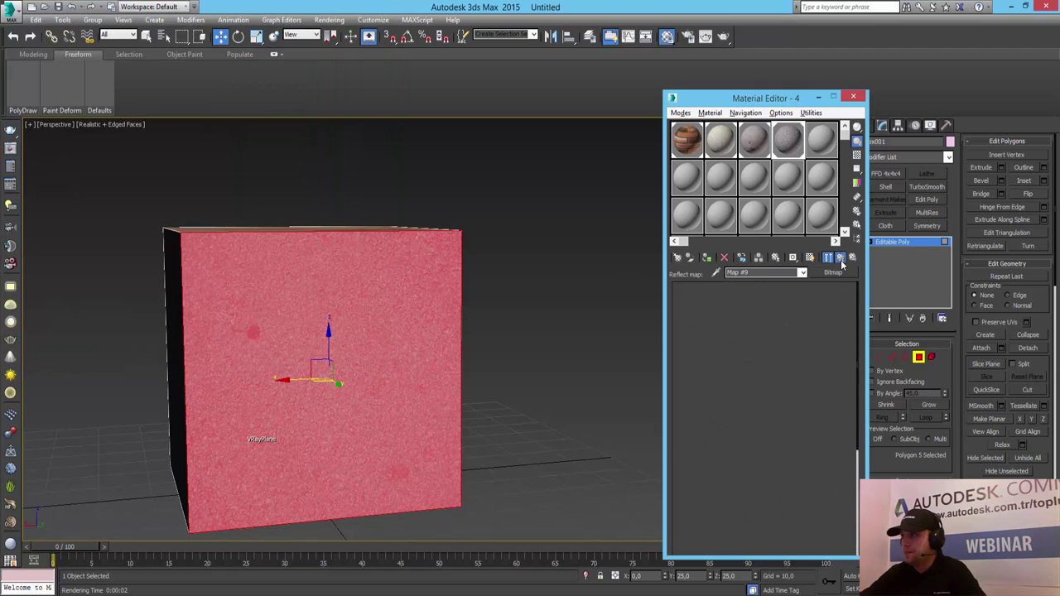
double_click(786, 143)
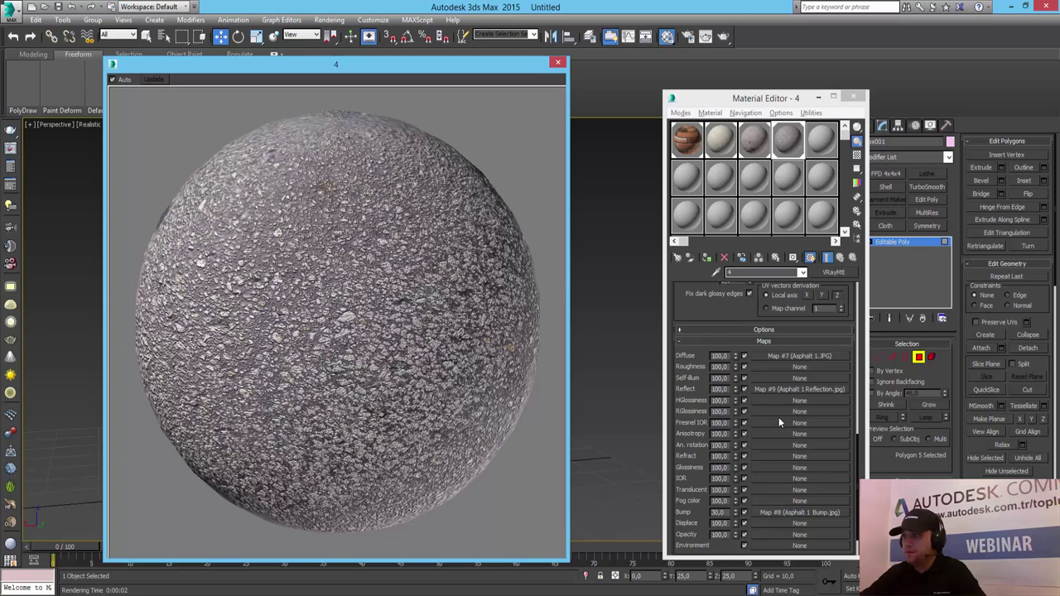
- Compare the asphalt preview with the reflection map off and on, close it, and orbit the box
left_click(744, 390)
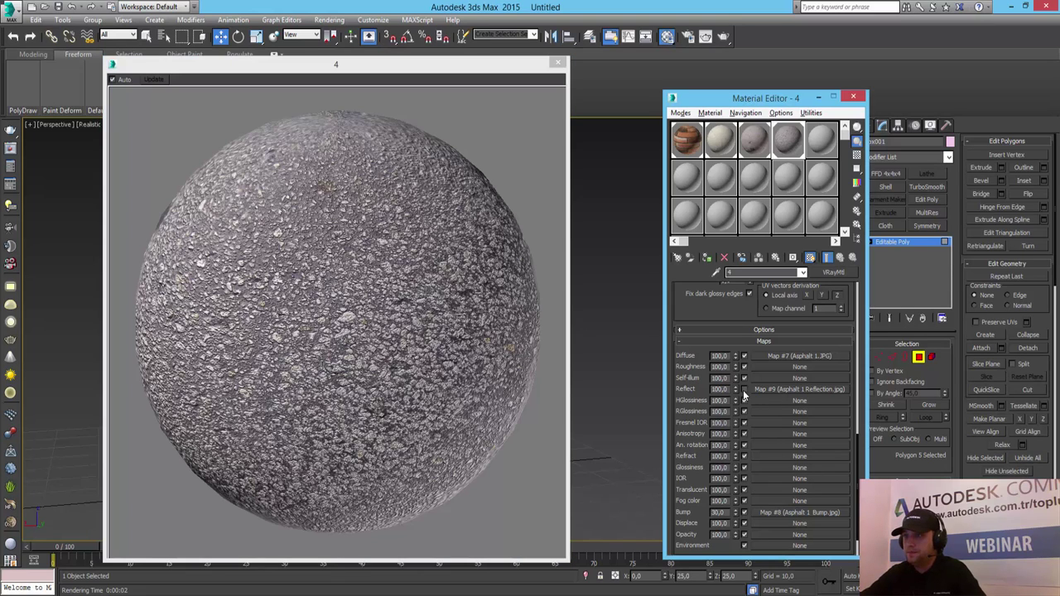
left_click(744, 389)
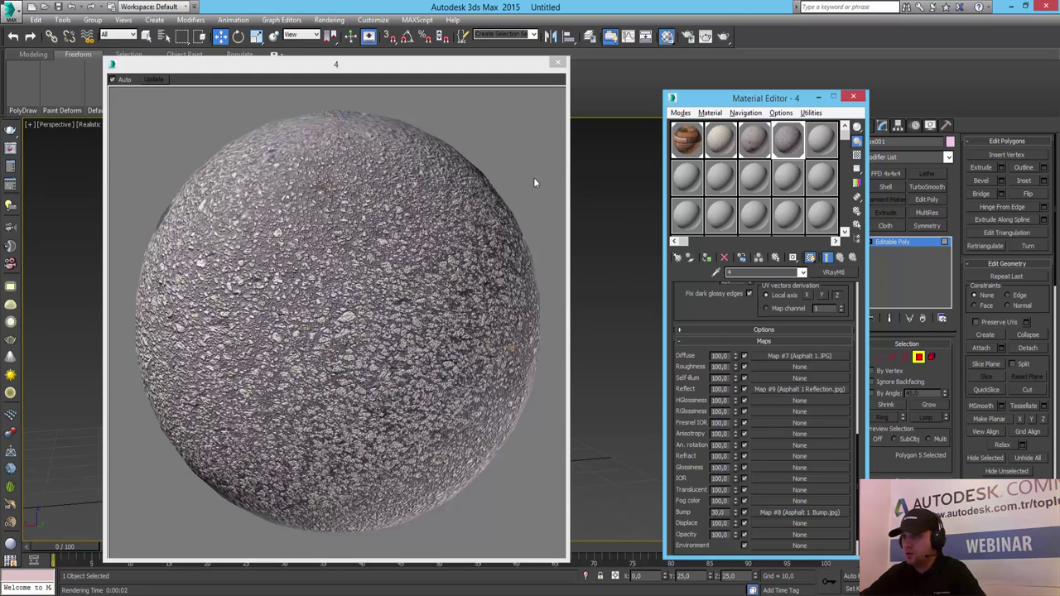
left_click(556, 65)
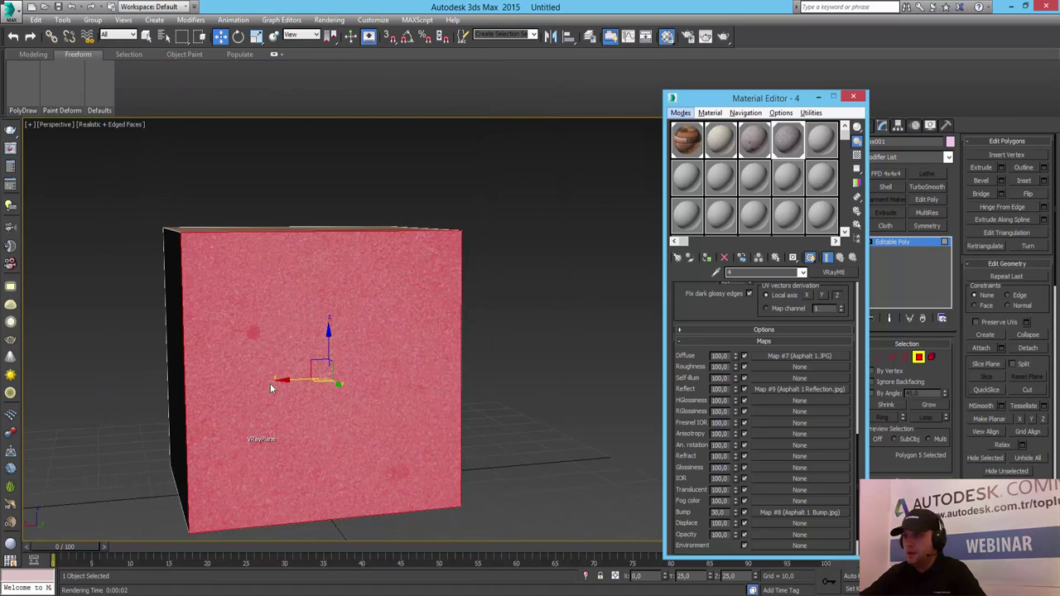
middle_click_drag(342, 383, 268, 384, "alt")
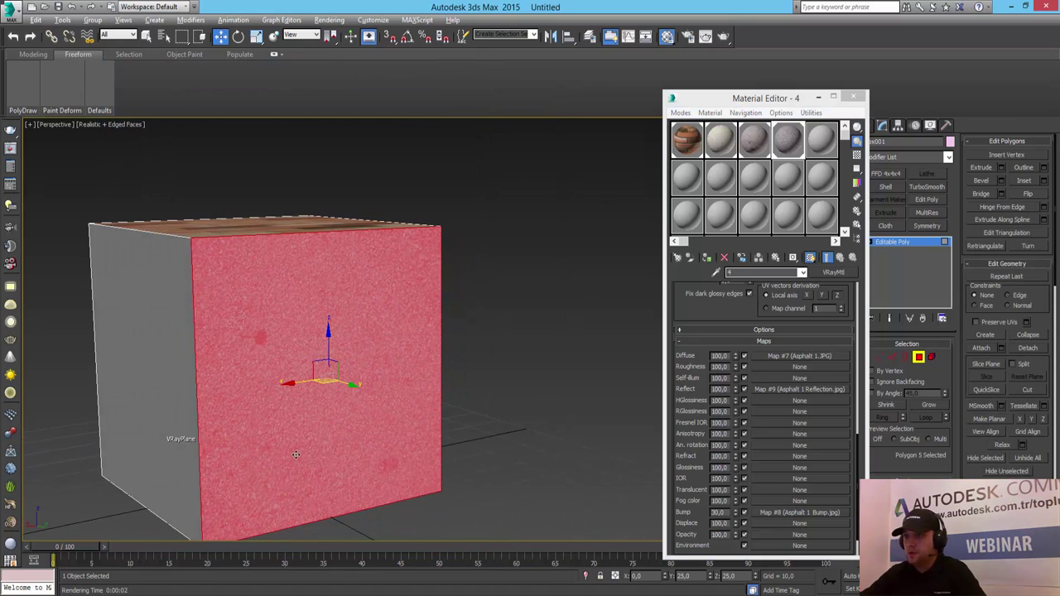
mouse_move(341, 426)
middle_mouse_down("alt")
mouse_move(171, 419)
mouse_move(142, 391)
mouse_move(233, 376)
mouse_move(277, 414)
mouse_move(439, 381)
middle_mouse_up("alt")
- Name the fifth sample material 5, select the facing box face, and make it a VRayMtl
left_click(820, 141)
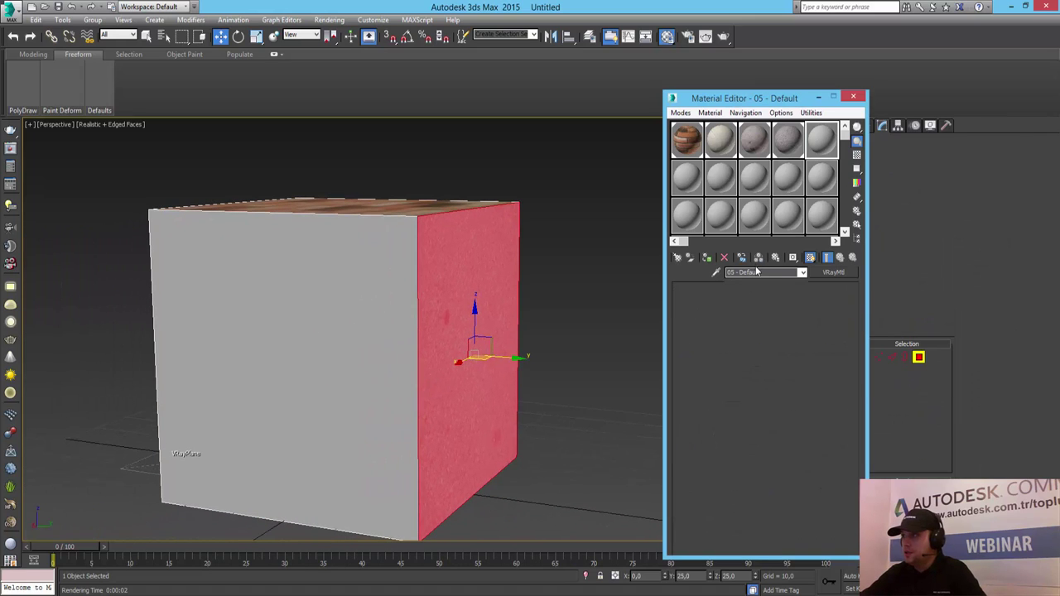
type("5")
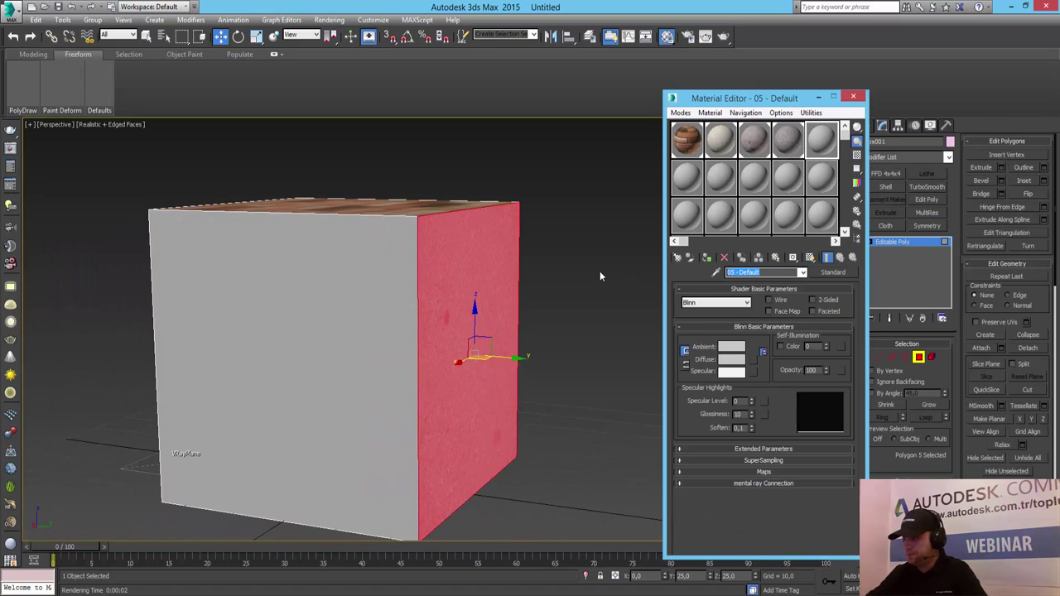
key("Return")
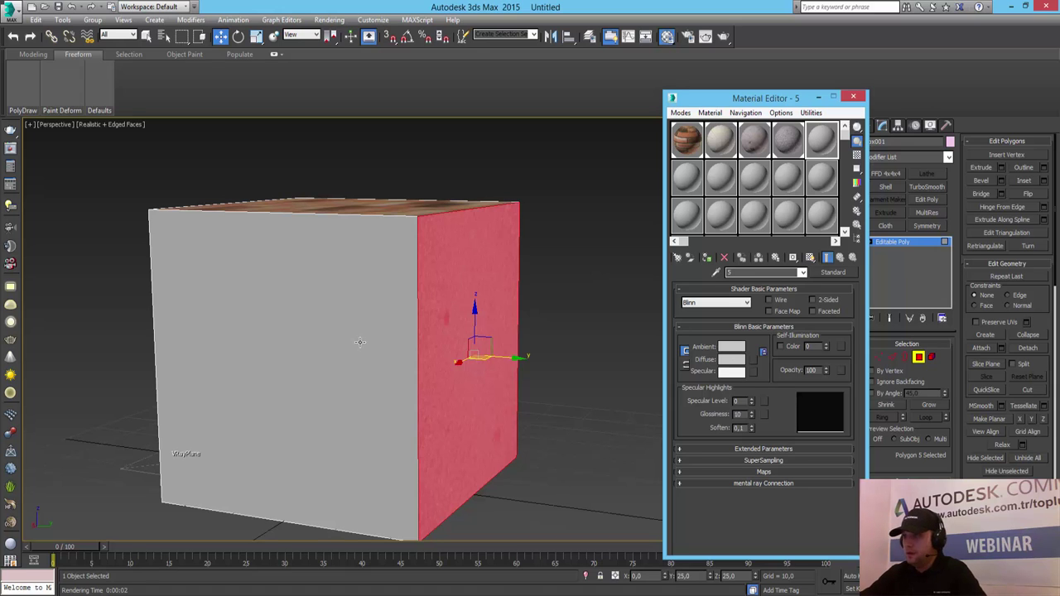
left_click(356, 325)
left_click(833, 272)
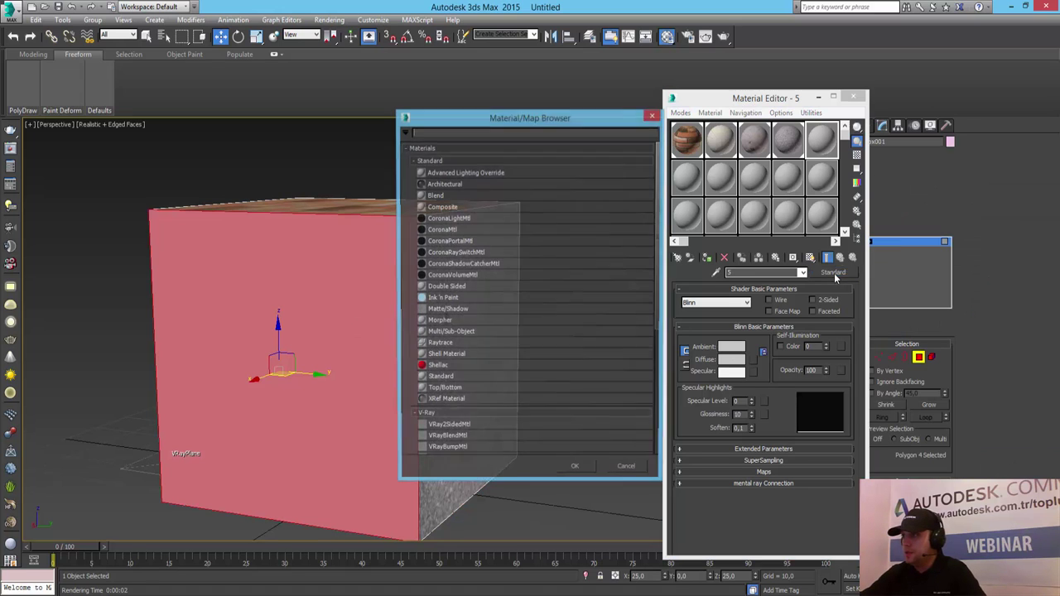
scroll(475, 356, "down", 3)
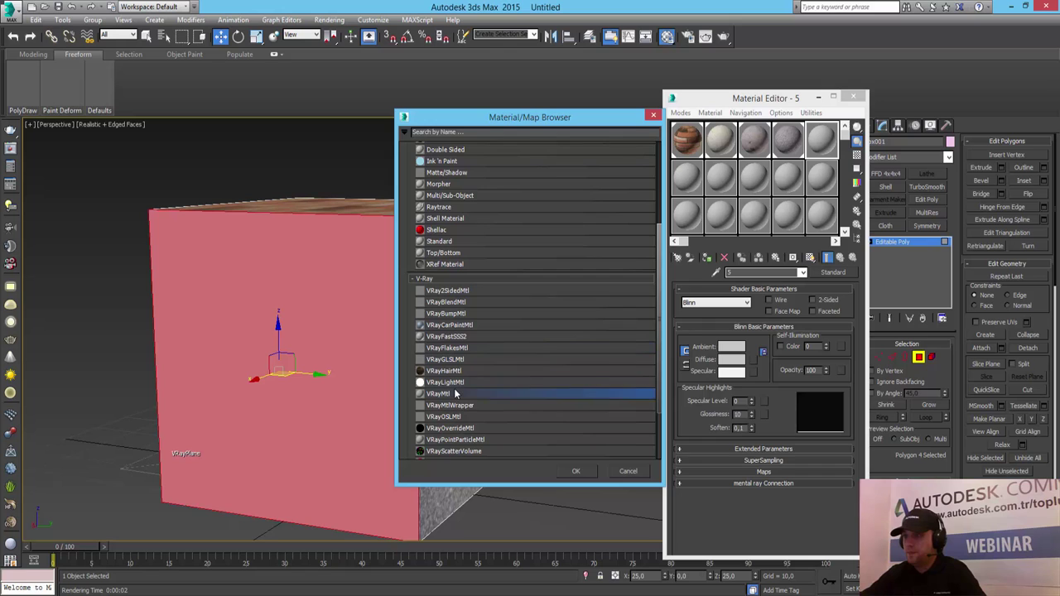
double_click(454, 388)
- Add a Bitmap diffuse map loading item0001.jpg from CD2 Old Walls\Textures
left_click(760, 349)
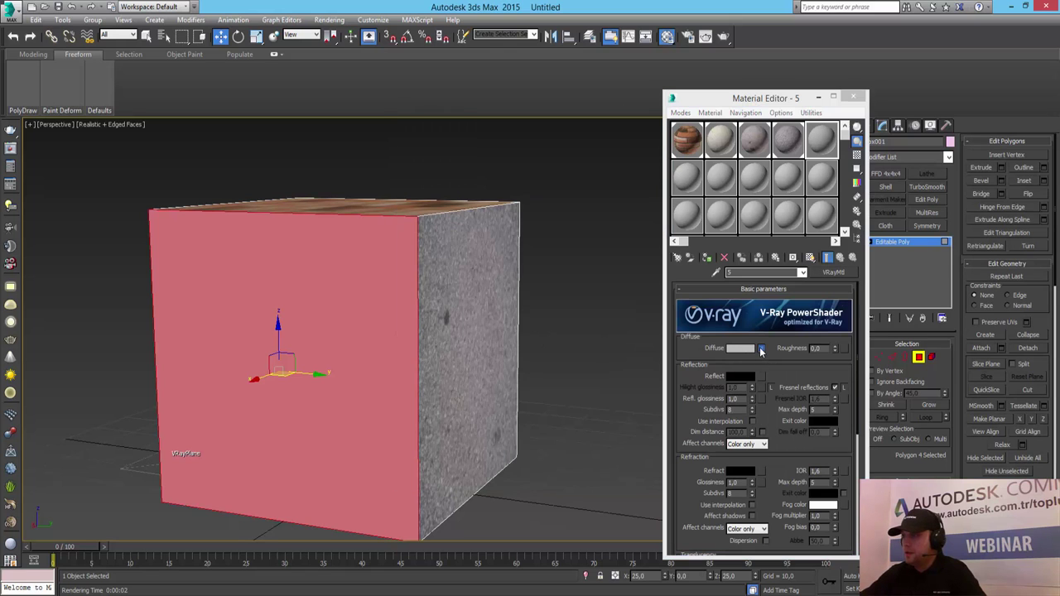
scroll(481, 208, "up", 5)
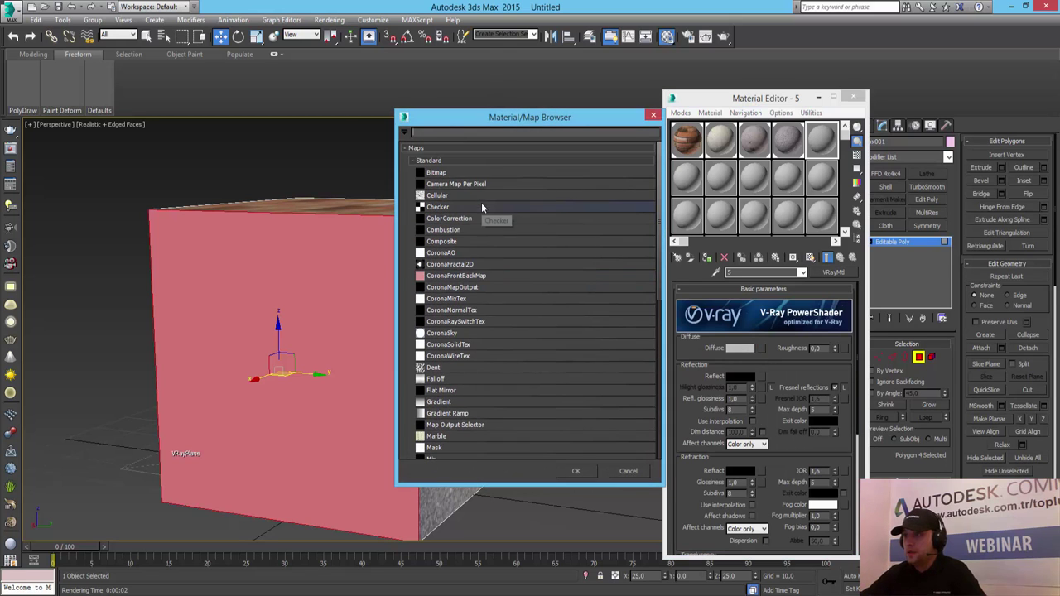
double_click(442, 179)
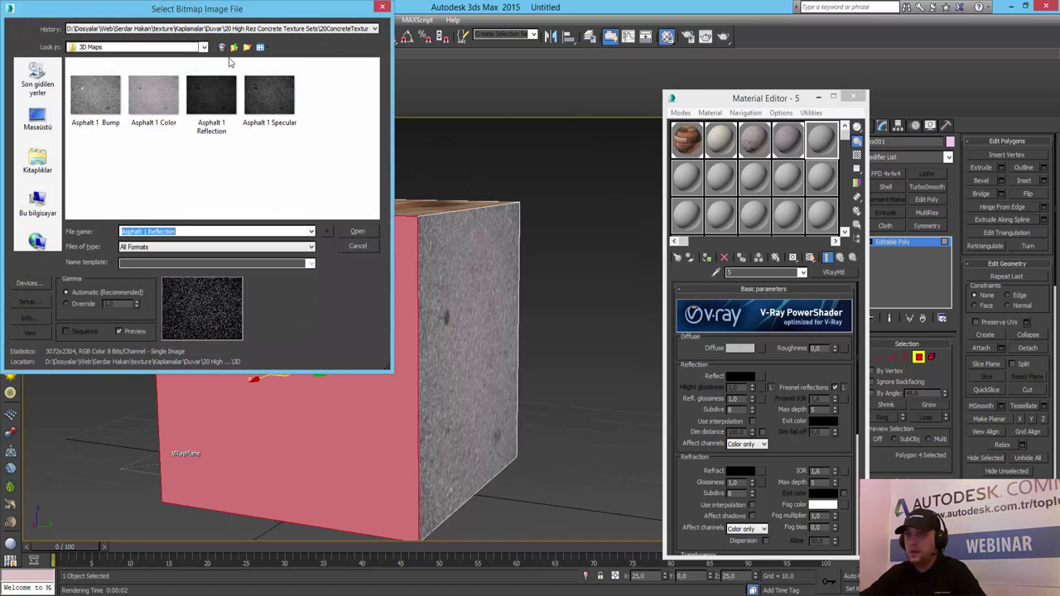
left_click(234, 48)
left_click(233, 48)
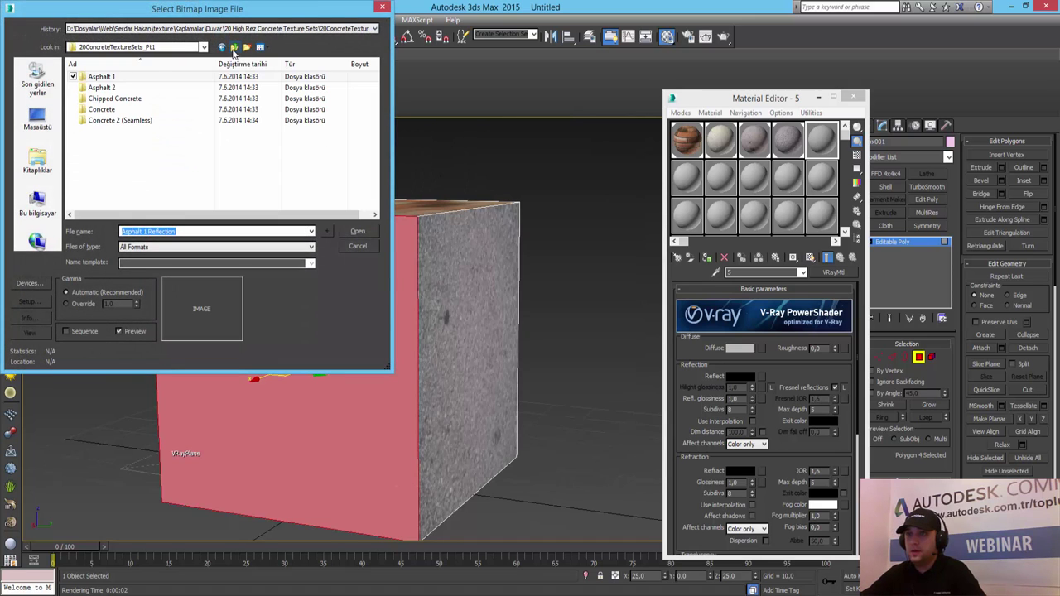
left_click(234, 48)
left_click(234, 48)
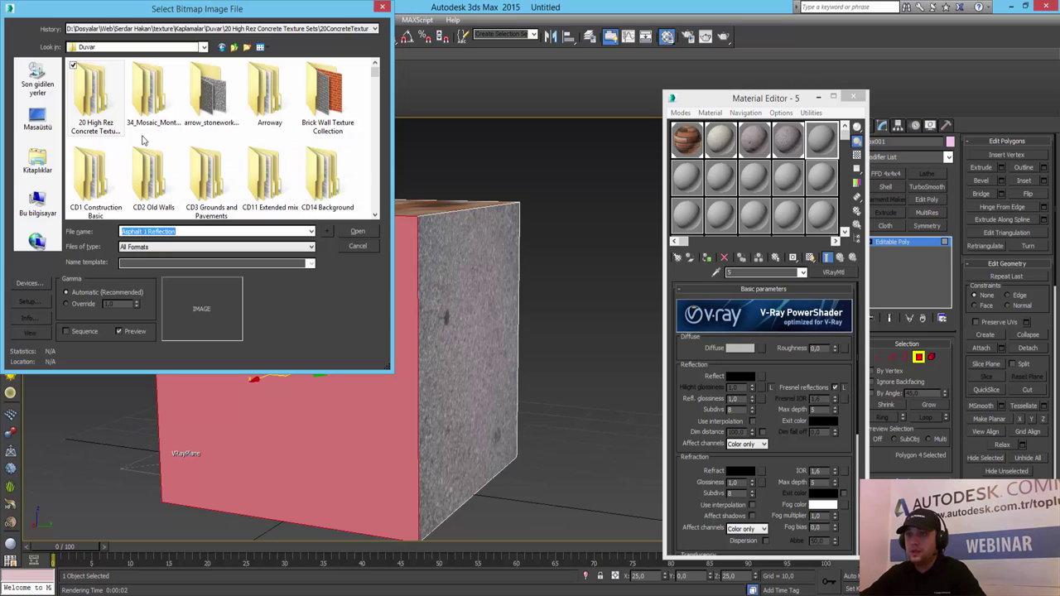
left_click(150, 184)
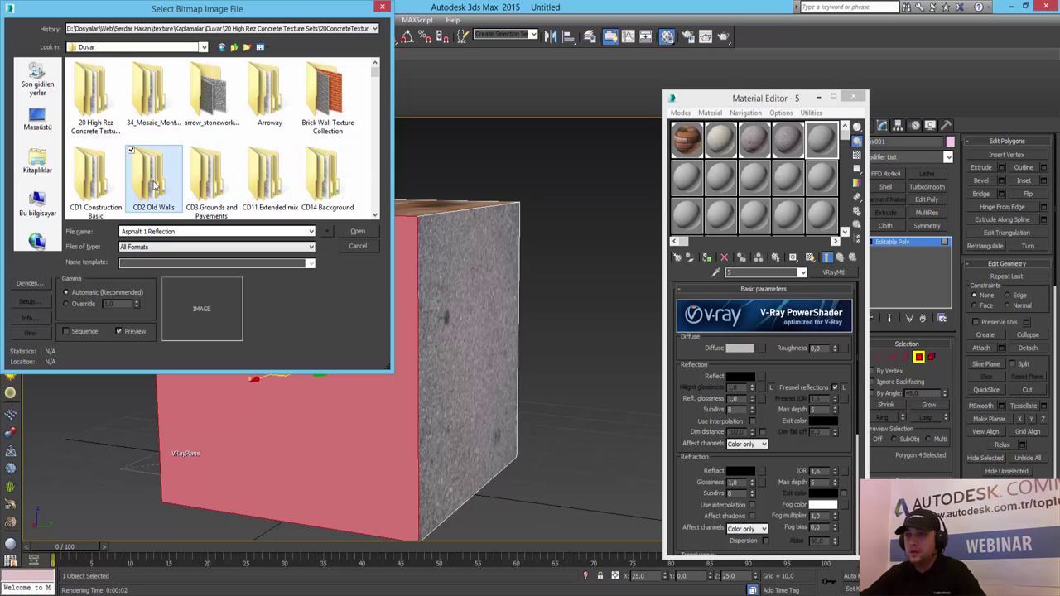
double_click(151, 185)
double_click(114, 113)
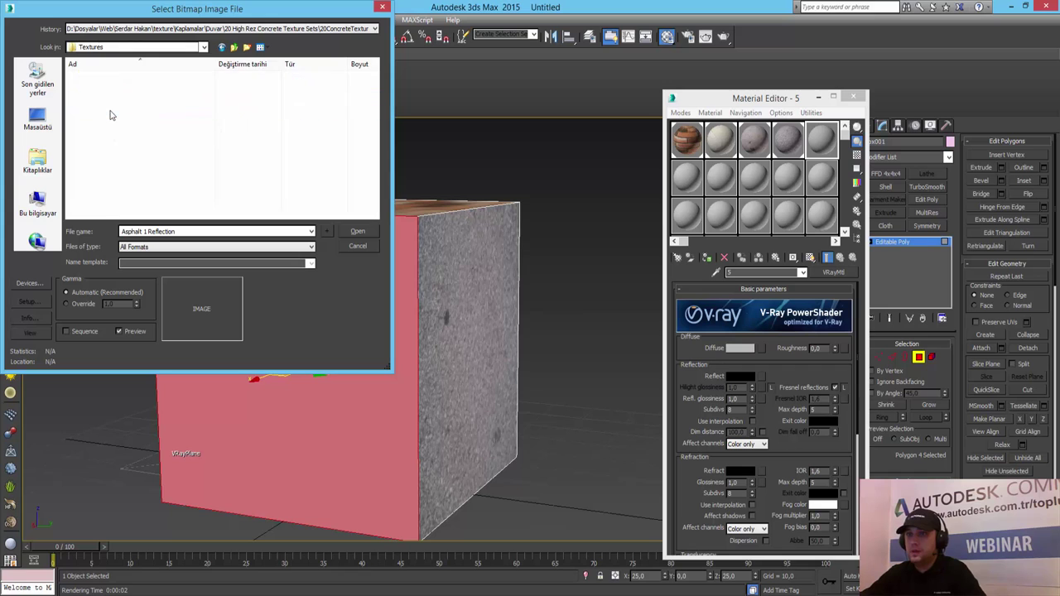
double_click(107, 100)
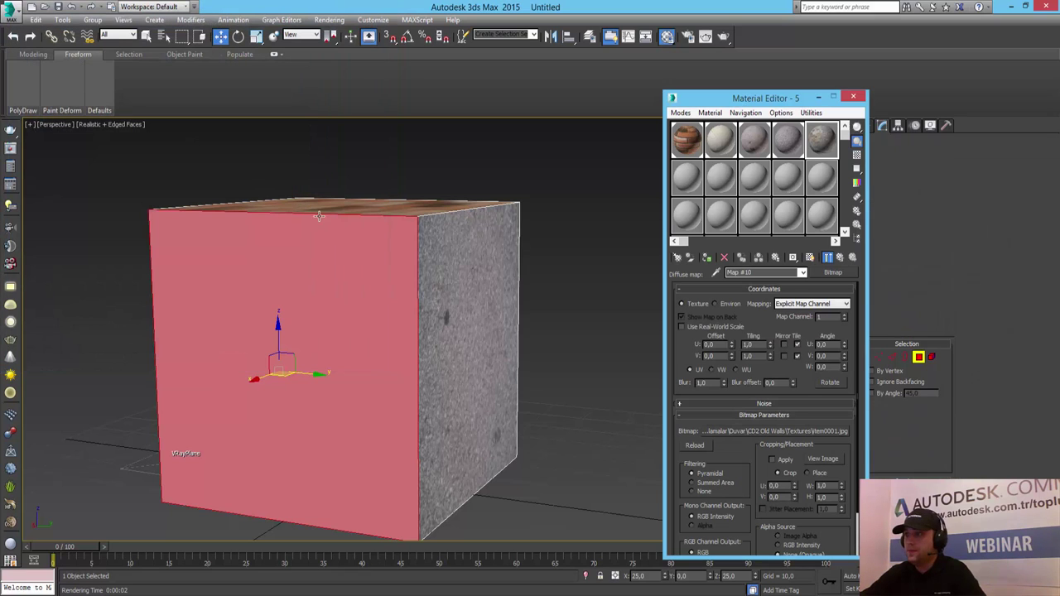
- Set material 5's Bump map to item0001b.jpg from the CD2 Old Walls Bump Maps folder
left_click(842, 258)
scroll(694, 515, "down", 5)
scroll(746, 514, "down", 5)
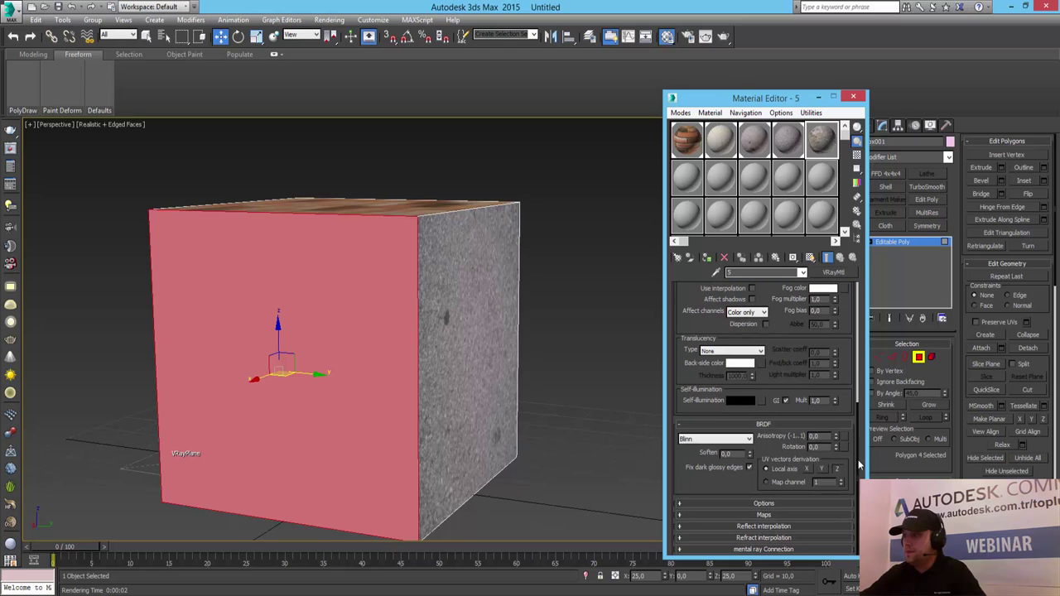
scroll(791, 512, "down", 5)
left_click(779, 512)
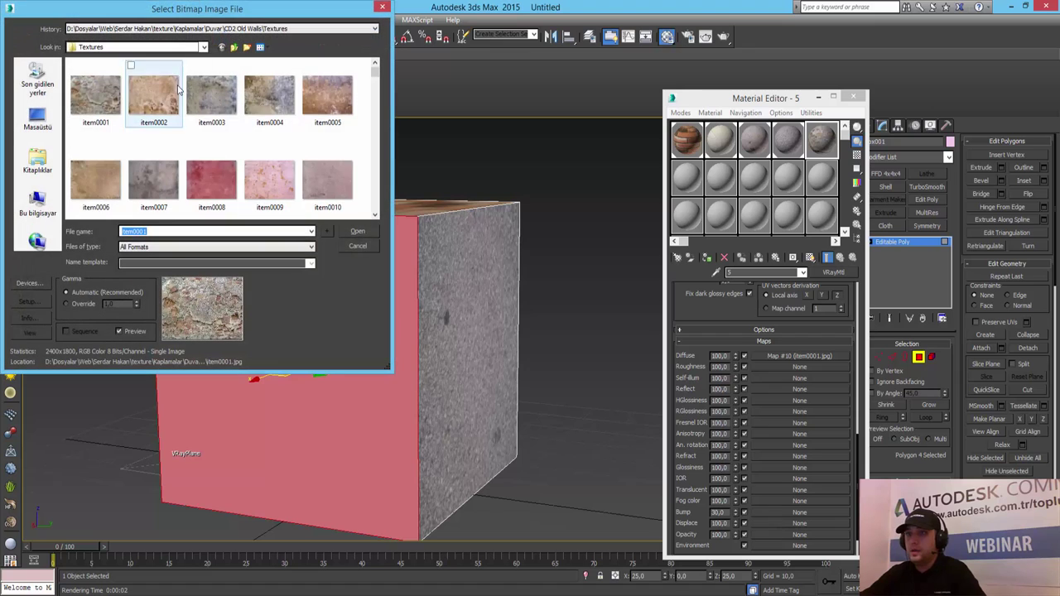
left_click(235, 47)
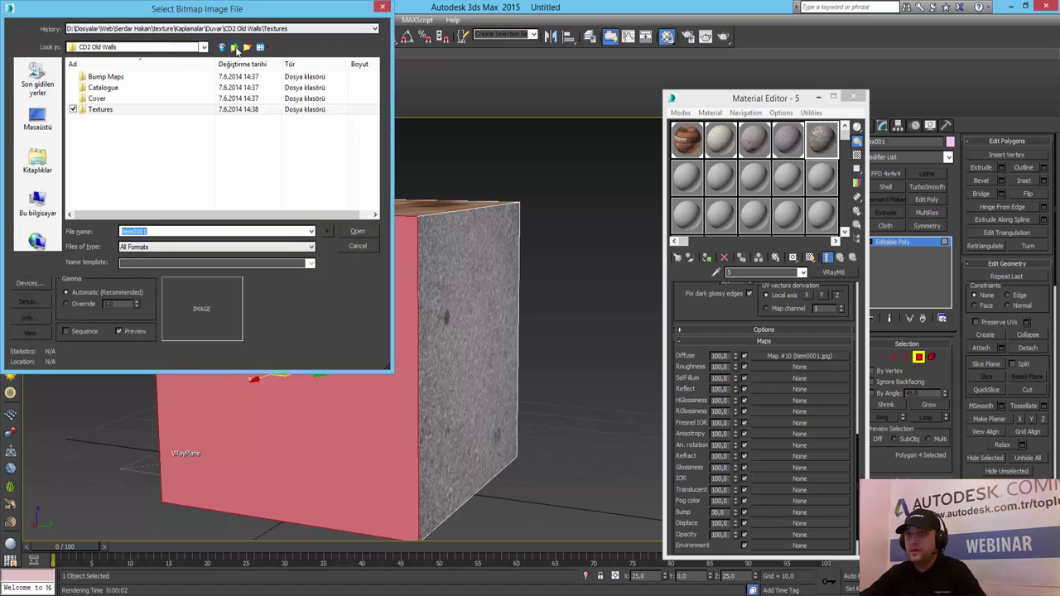
double_click(105, 77)
double_click(106, 99)
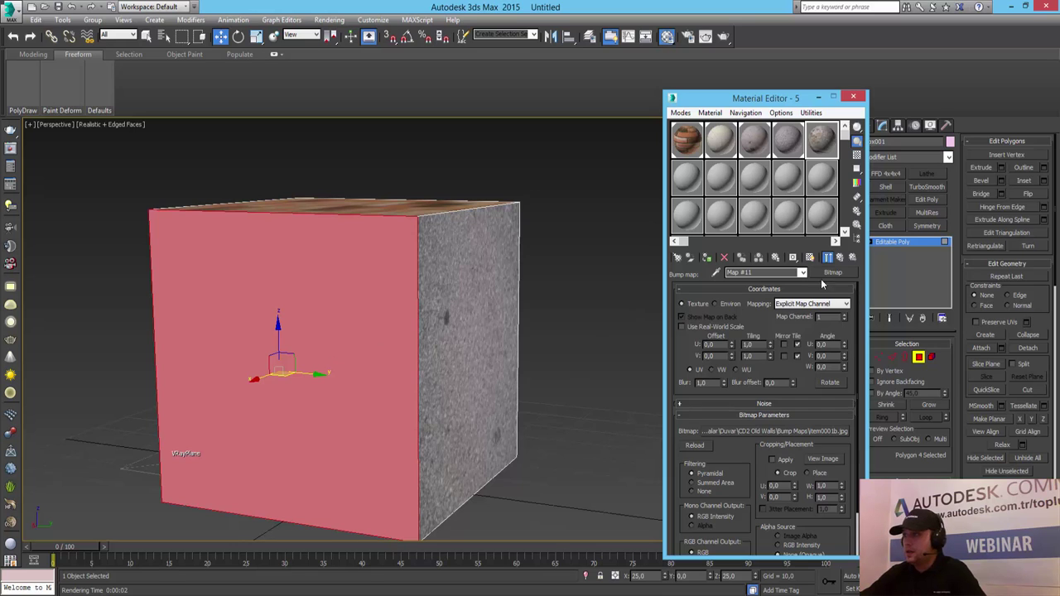
- Show the old-wall material shaded on the cube and check it in an enlarged preview
left_click(840, 260)
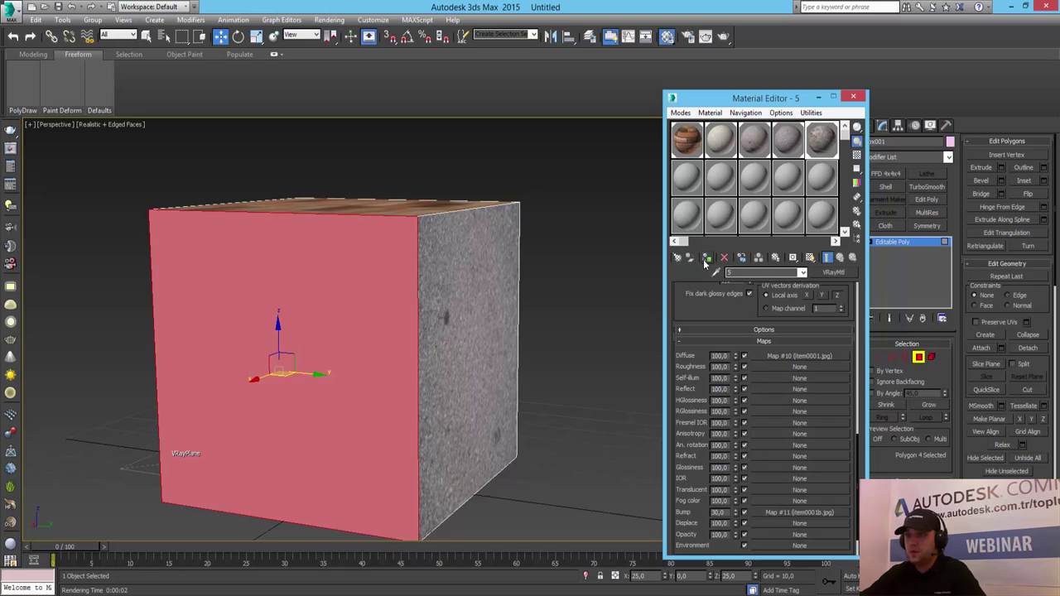
left_click(811, 259)
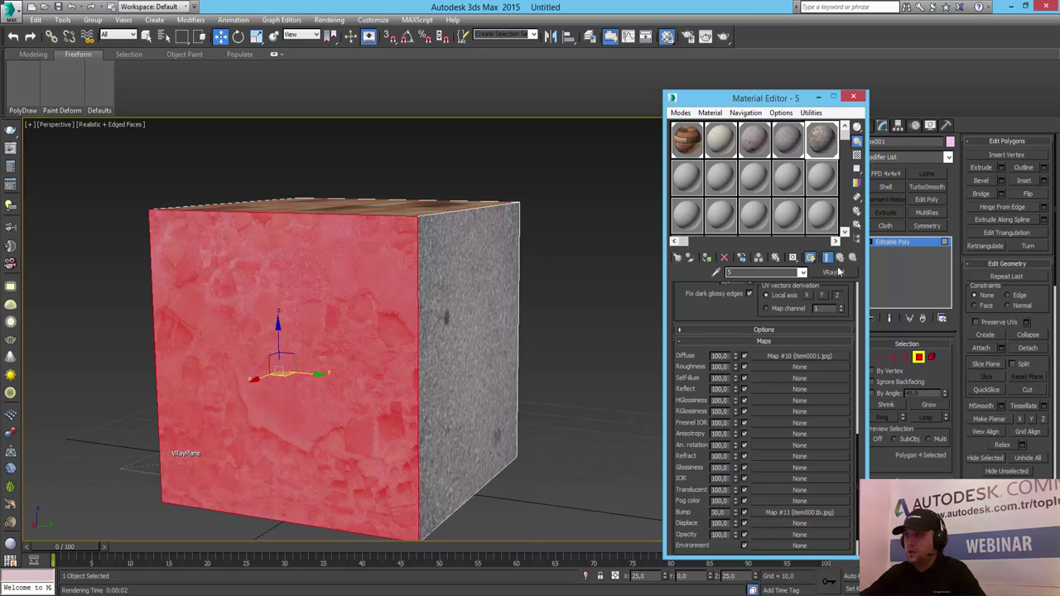
double_click(819, 149)
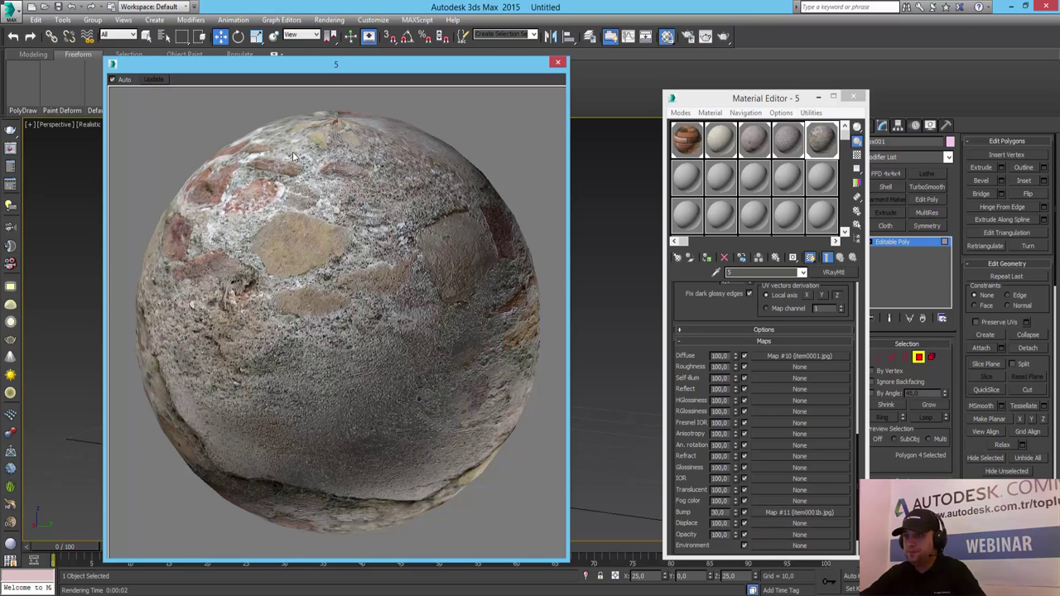
left_click(557, 63)
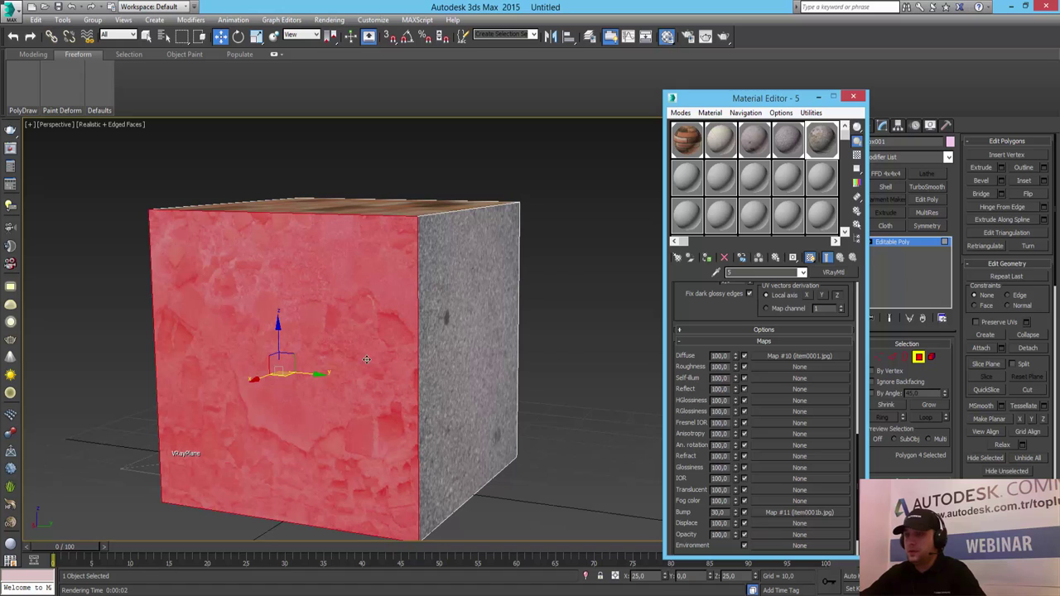
- Orbit to the cube's top face and turn the 06 - Default material into a VRayMtl
mouse_move(247, 334)
middle_mouse_down("alt")
mouse_move(424, 302)
mouse_move(473, 240)
middle_mouse_up("alt")
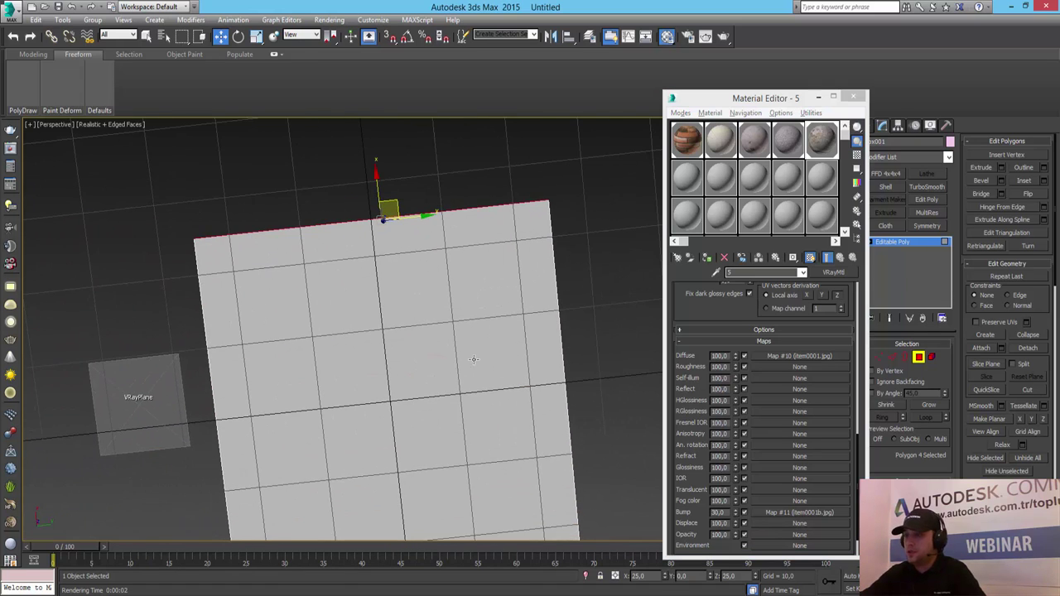
middle_click_drag(491, 347, 462, 228)
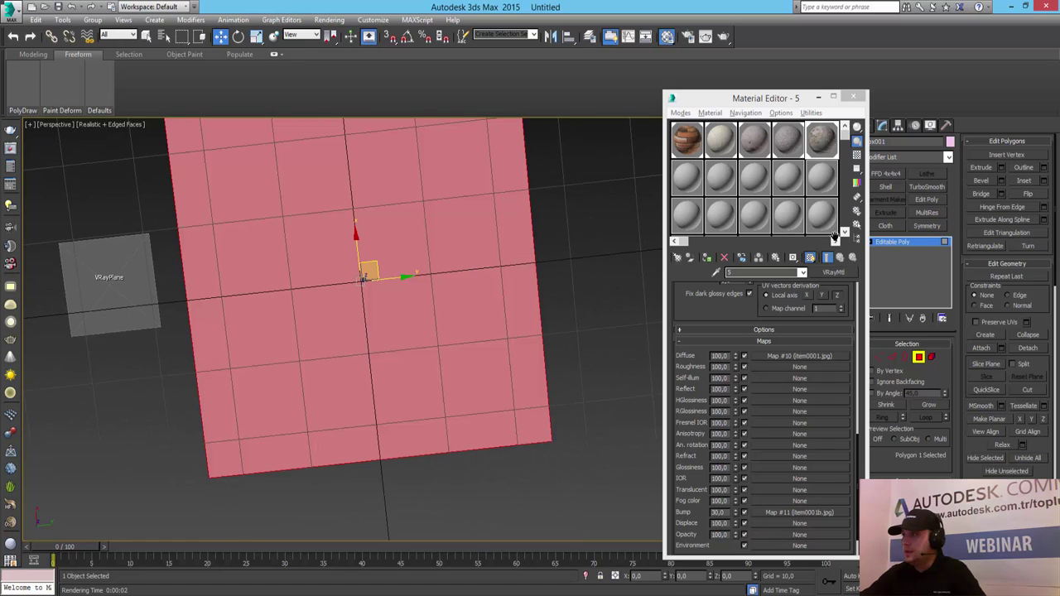
left_click(835, 240)
left_click(830, 146)
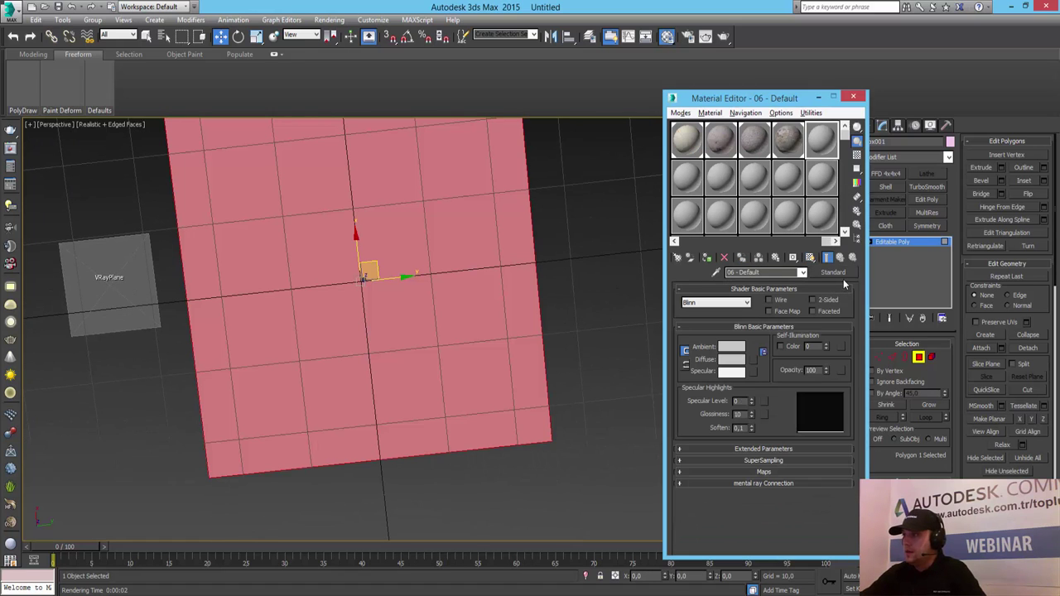
left_click(835, 273)
scroll(460, 383, "down", 5)
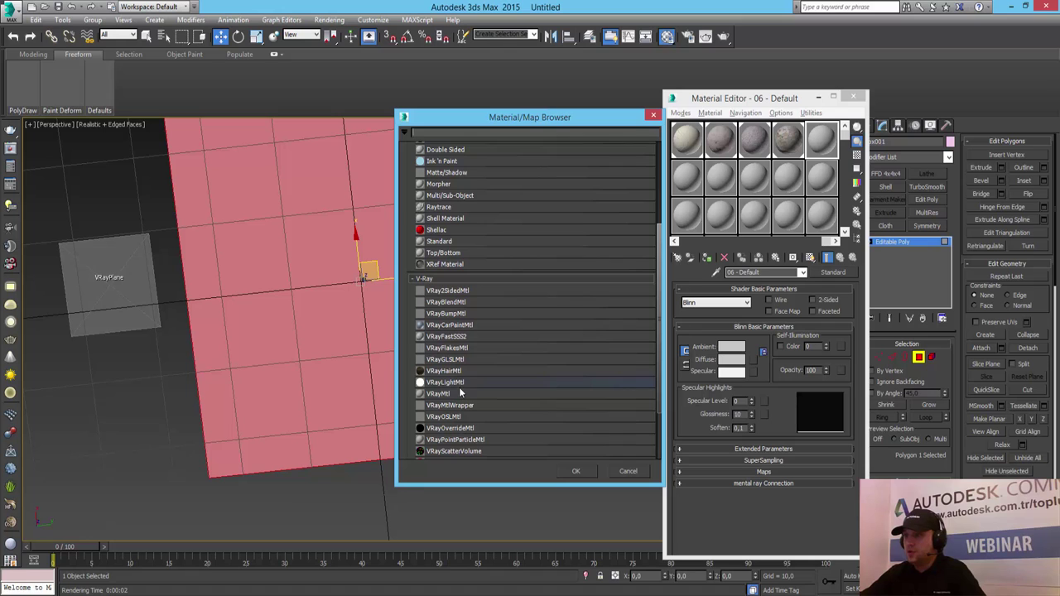
double_click(461, 394)
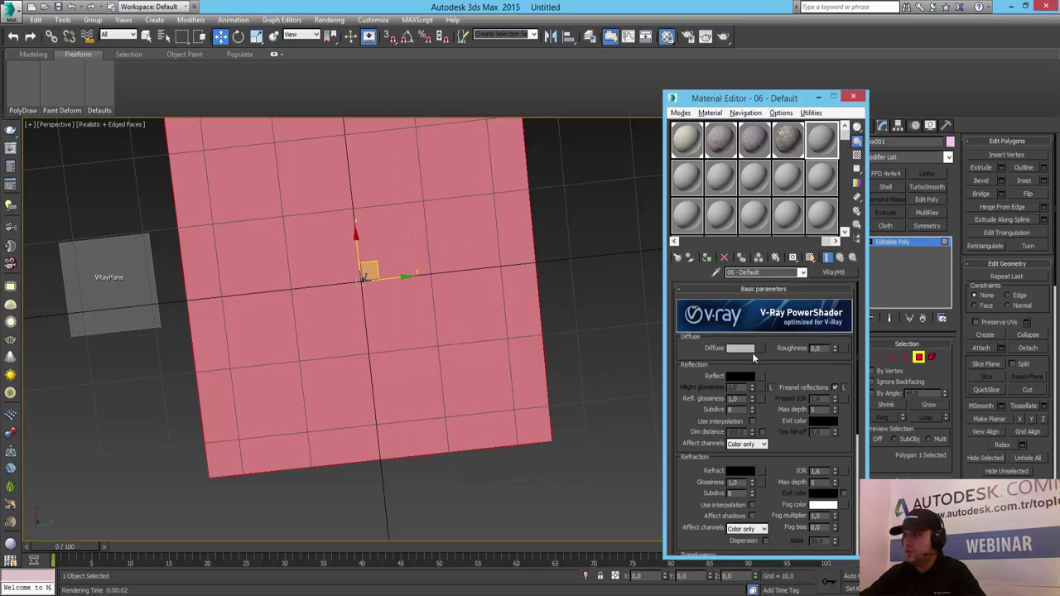
- Add a Bitmap to the Diffuse slot and browse up to the Duvar textures folder
left_click(762, 349)
scroll(488, 273, "up", 10)
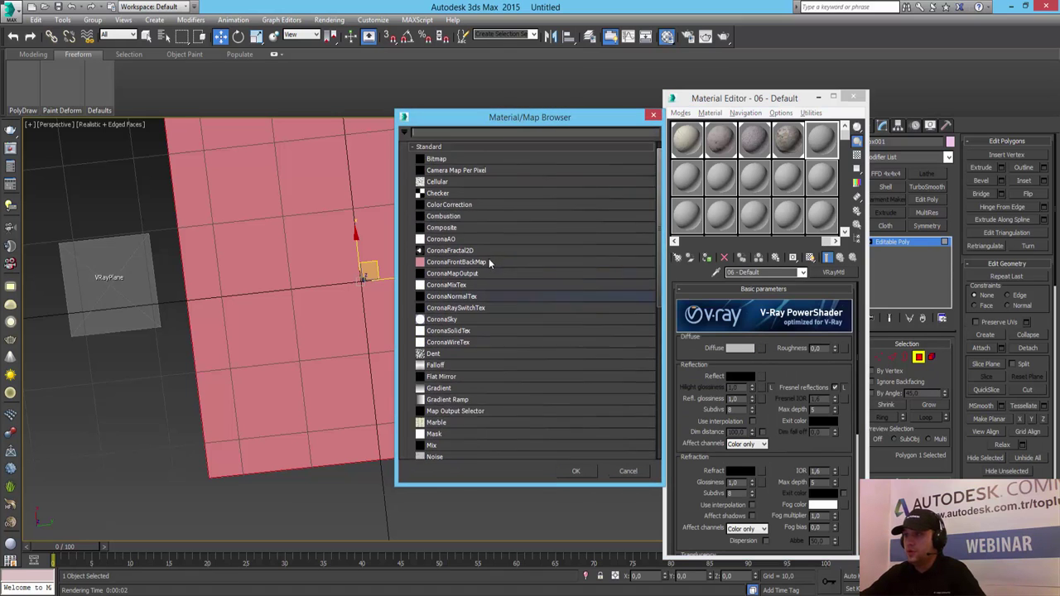
double_click(464, 173)
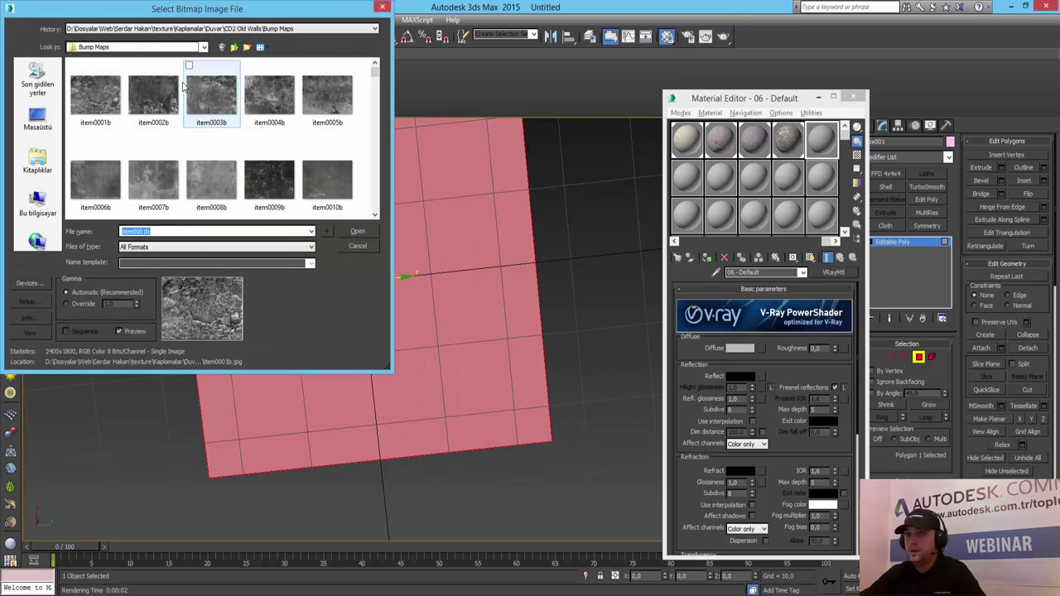
left_click(234, 47)
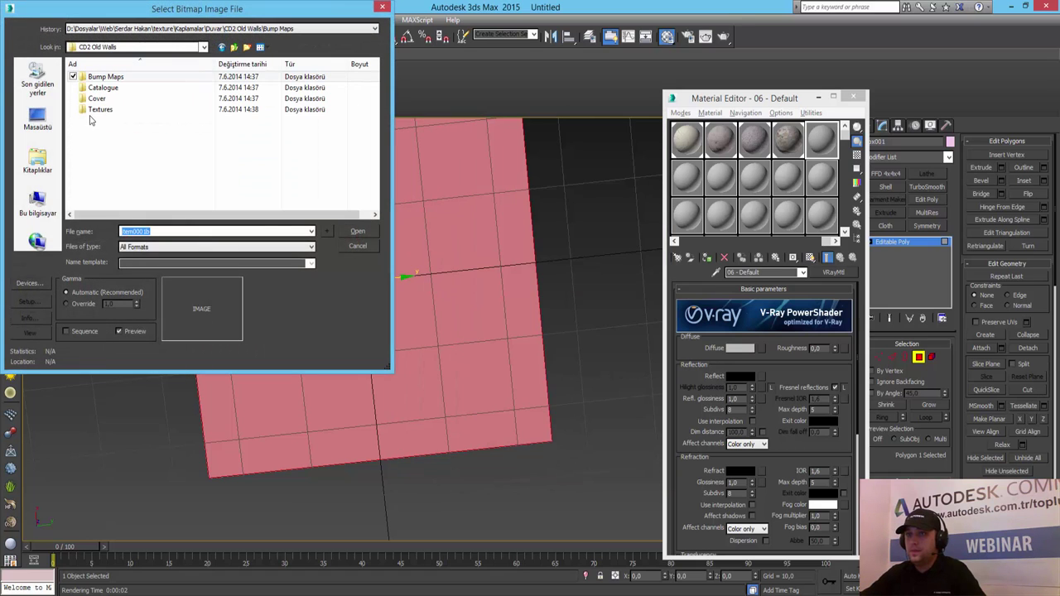
double_click(95, 109)
left_click(233, 47)
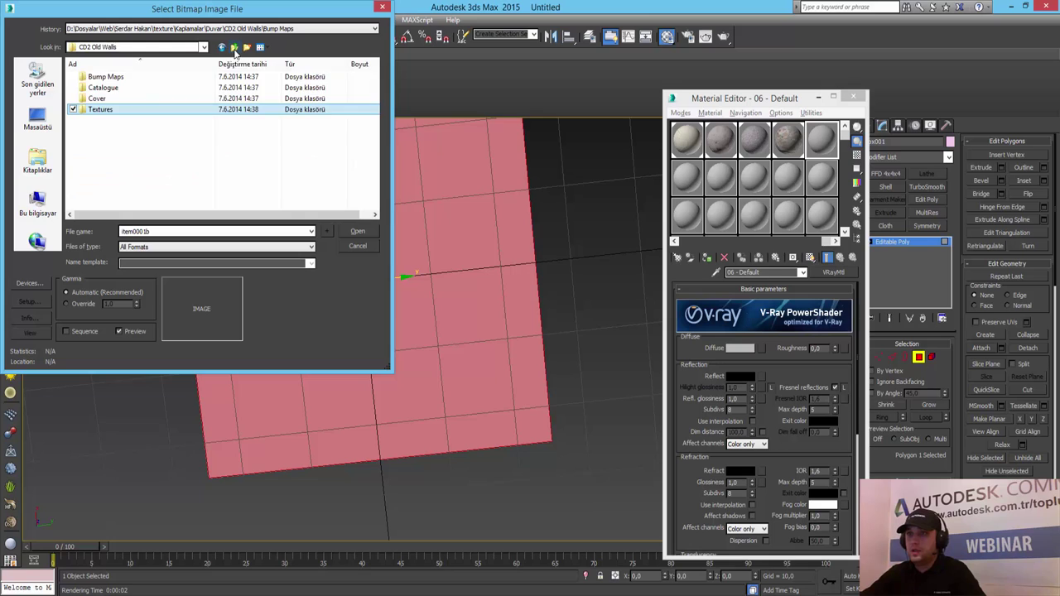
left_click(233, 47)
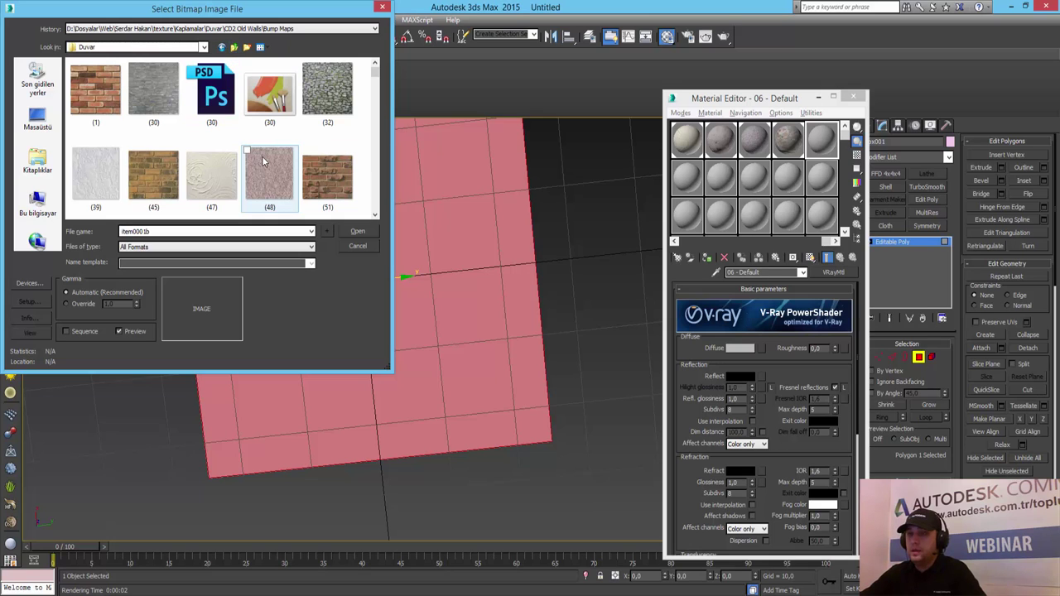
- Load item0001.jpg from Kaplamalar > Wood > CD4 Authentic Wood > Textures as the diffuse bitmap
left_click(234, 47)
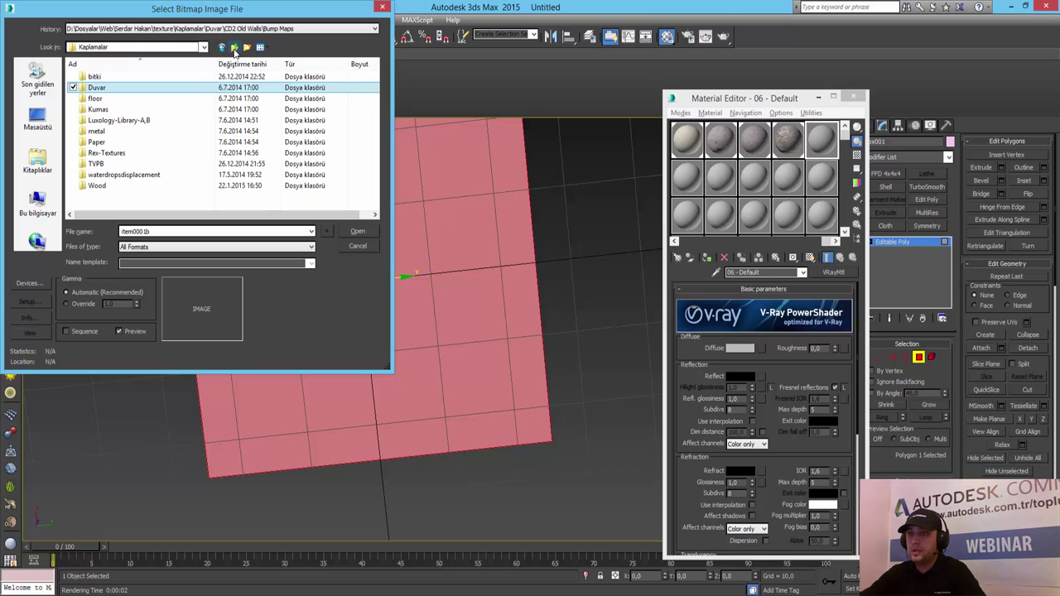
double_click(118, 185)
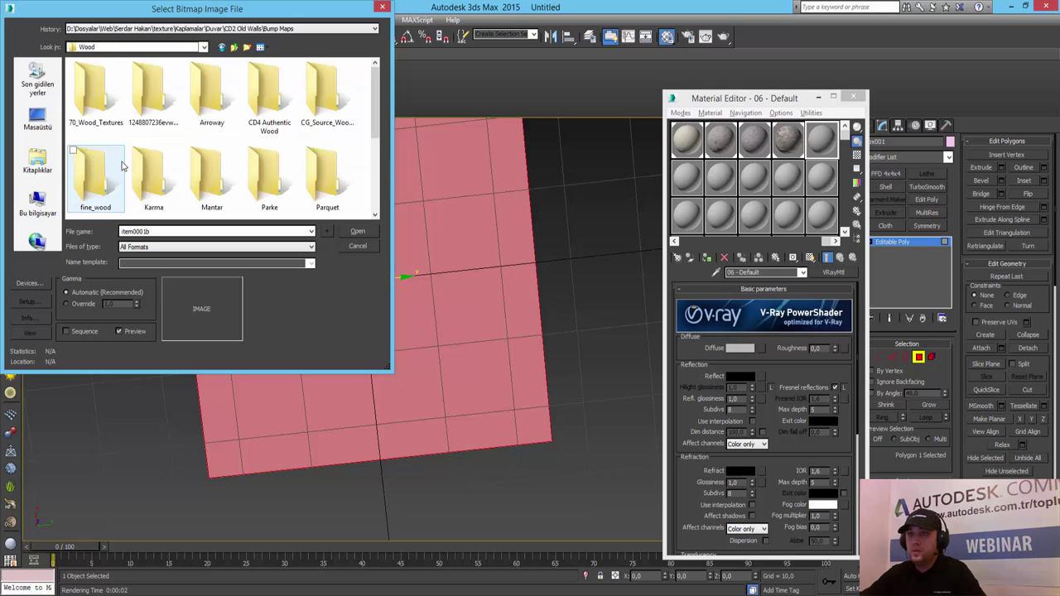
double_click(270, 98)
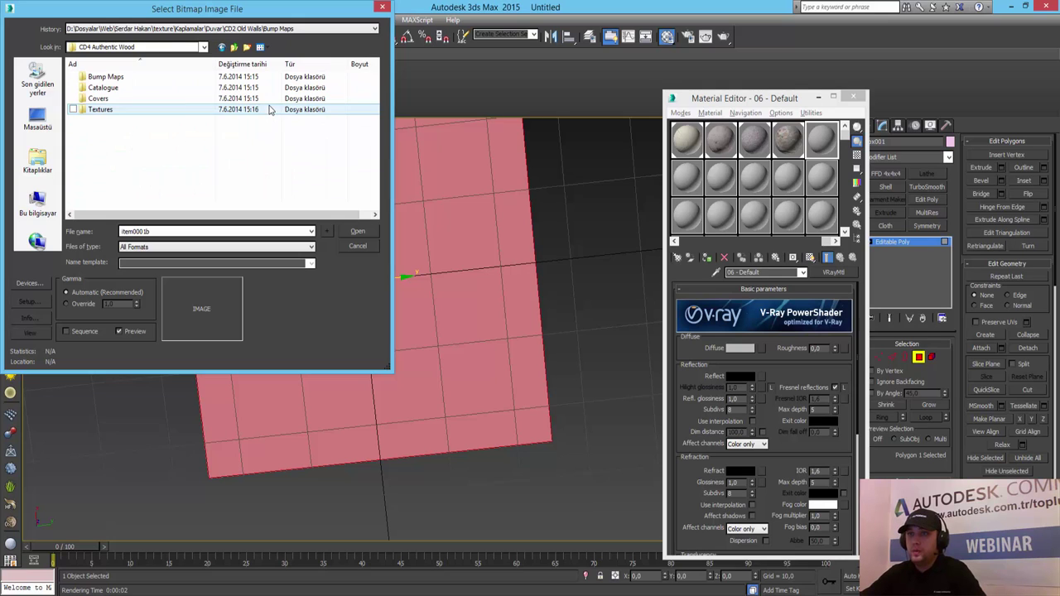
double_click(137, 111)
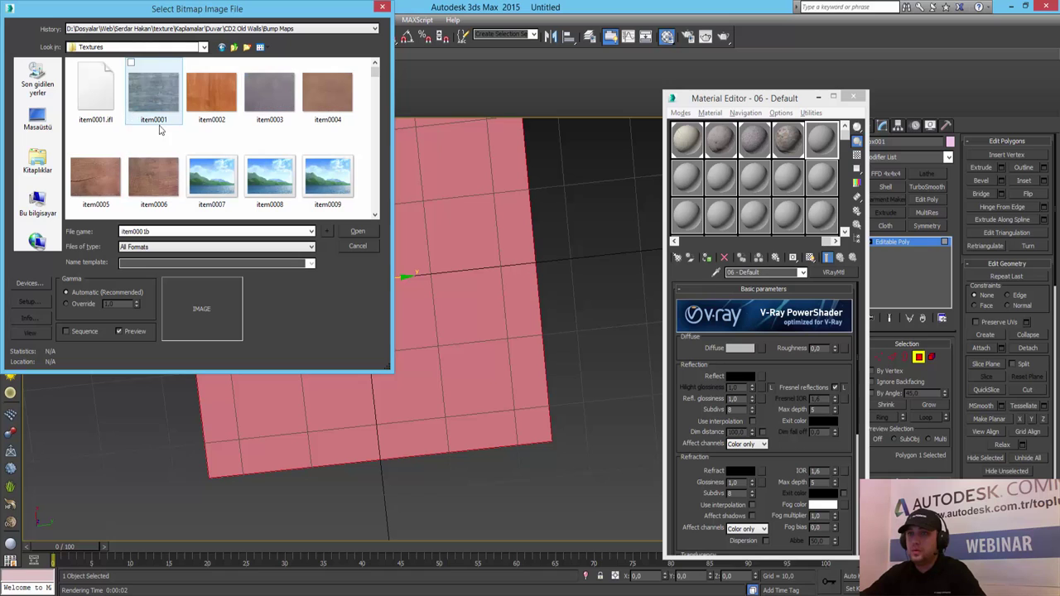
double_click(159, 104)
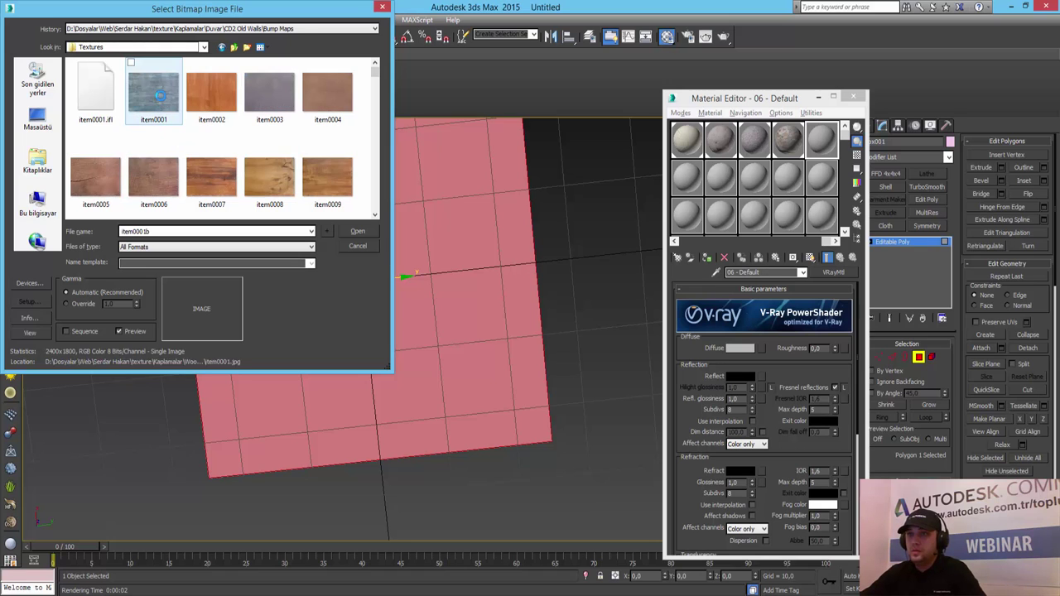
left_click(841, 257)
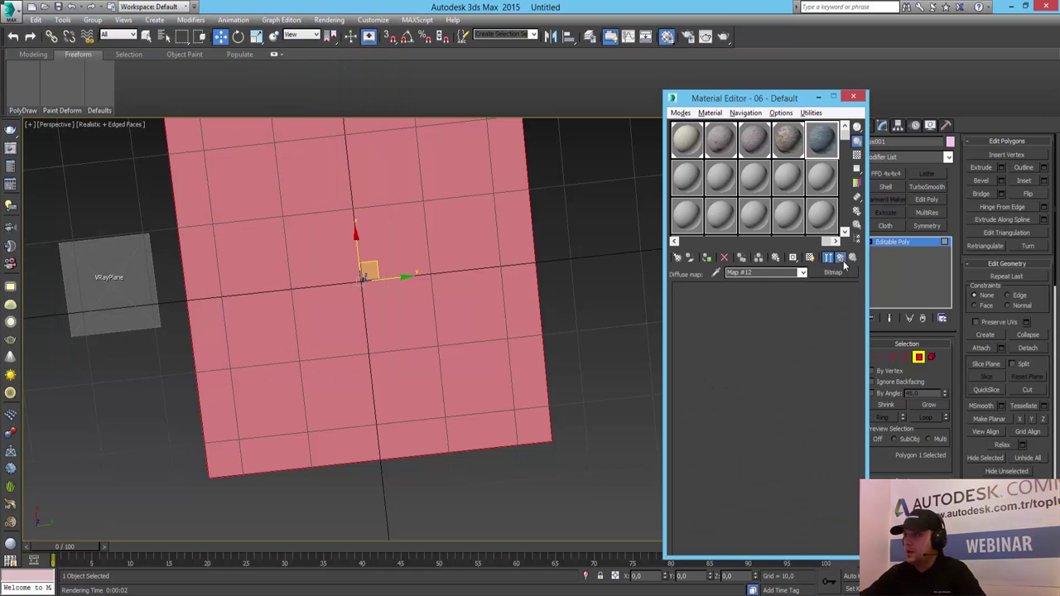
scroll(682, 497, "down", 5)
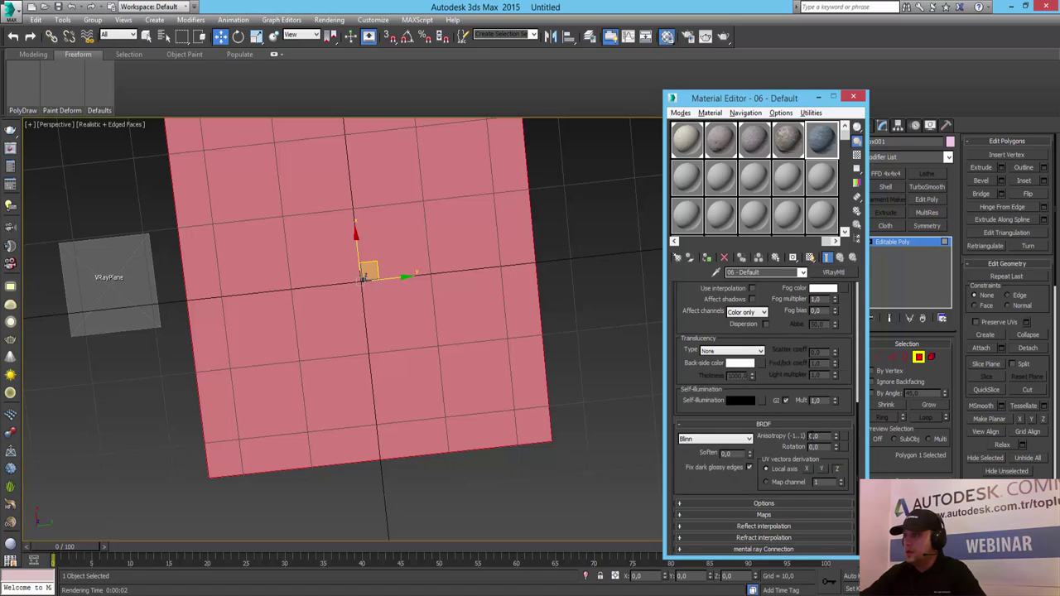
left_click(763, 515)
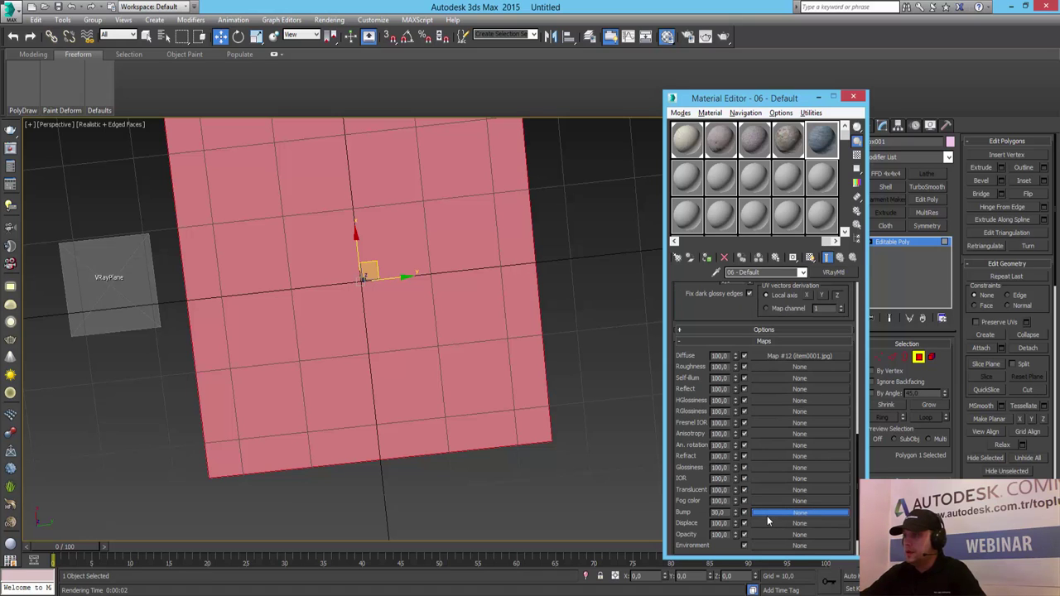
- Load the wood bump image item0001b.jpg from the Bump Maps folder as the bump map
left_click(767, 515)
double_click(442, 174)
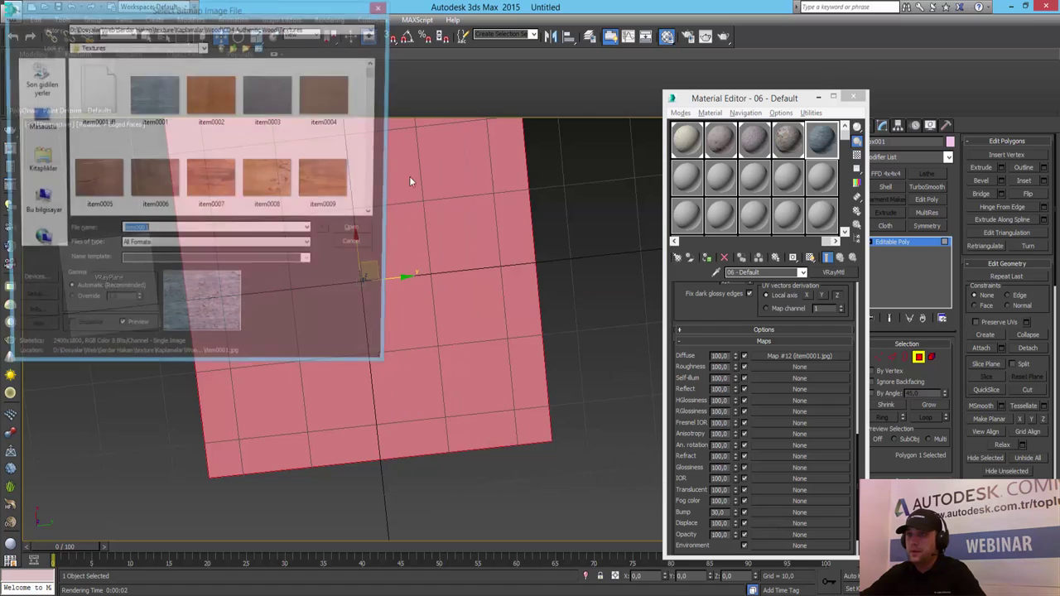
left_click(235, 47)
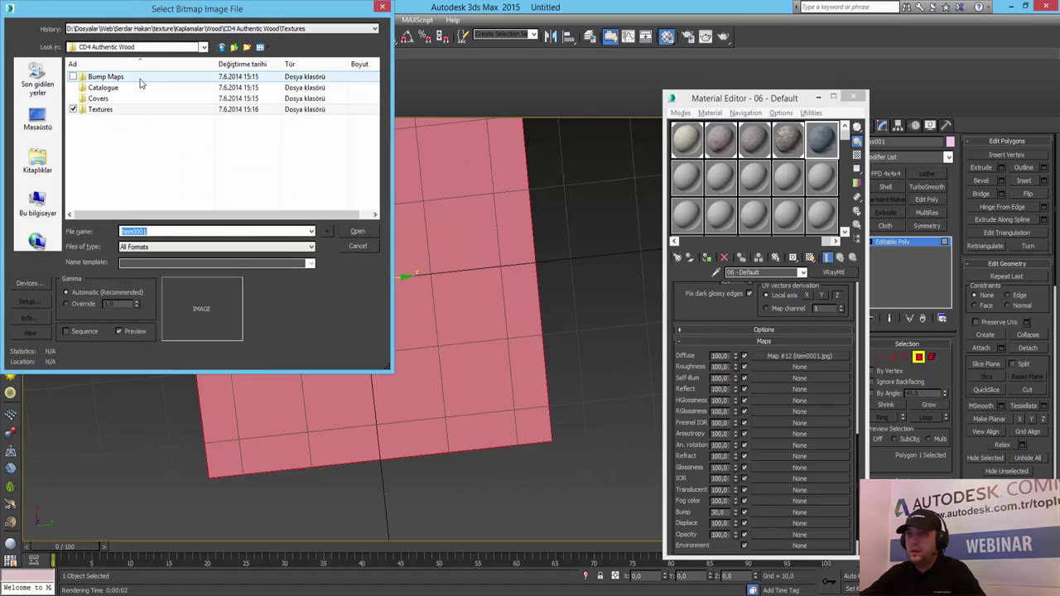
double_click(112, 77)
double_click(216, 124)
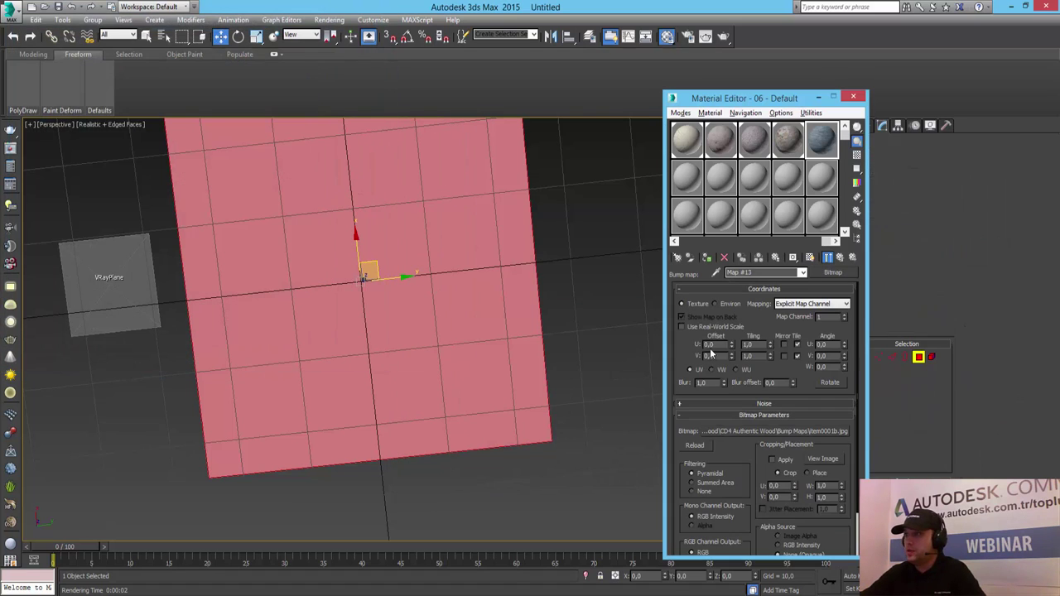
left_click(828, 258)
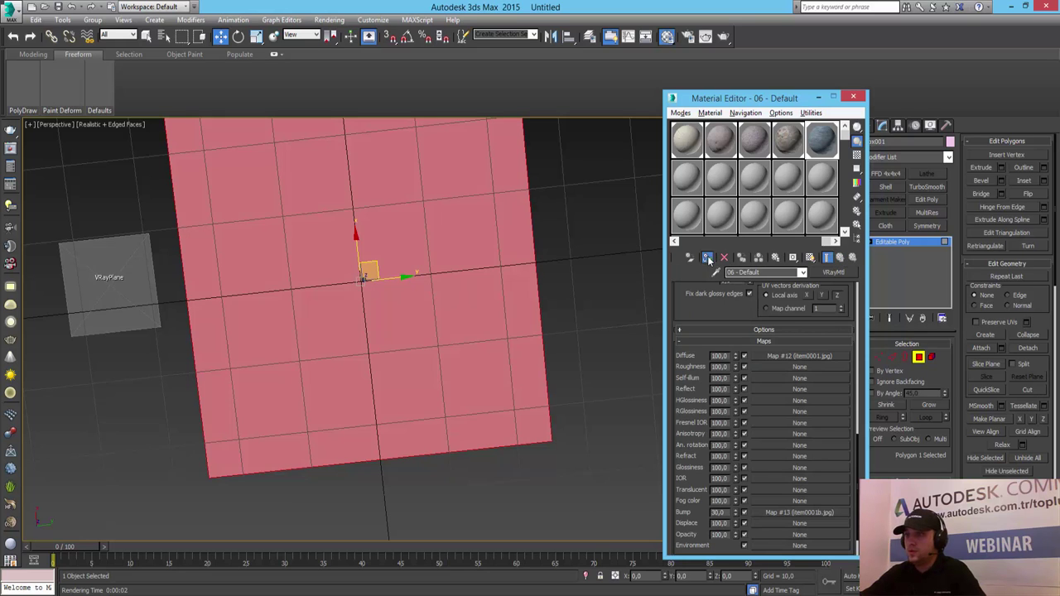
- Show the wood texture in the viewport and preview it, trying bump 6 before restoring 30
left_click(811, 261)
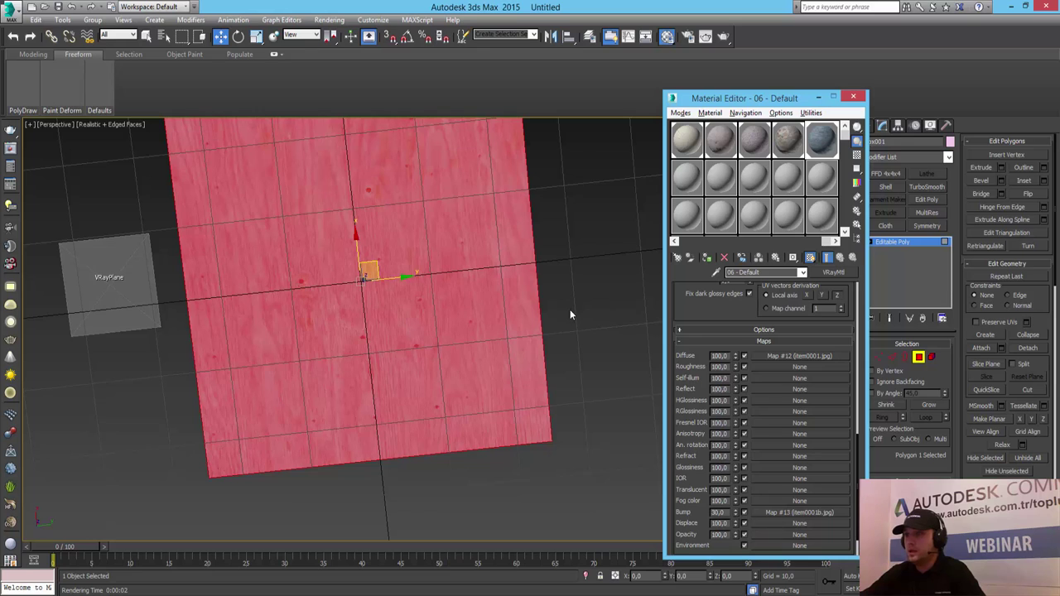
double_click(831, 139)
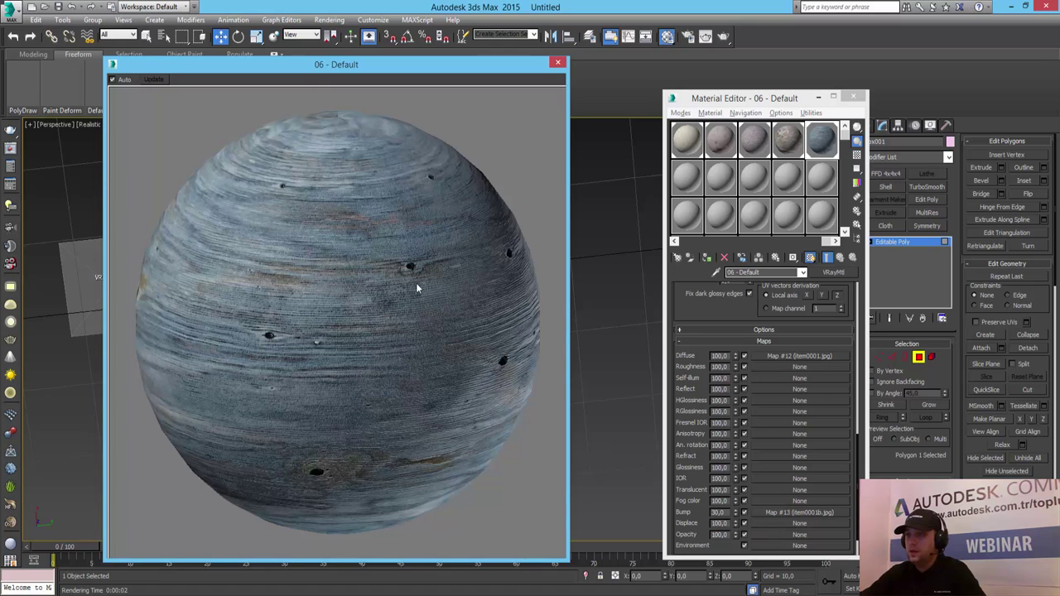
double_click(718, 513)
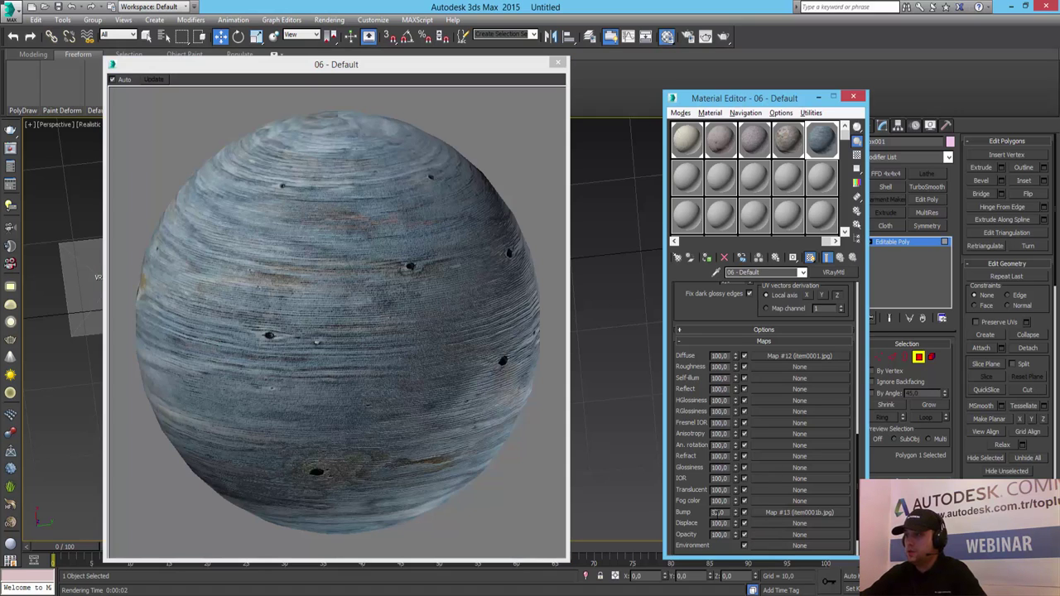
type("6")
key("Return")
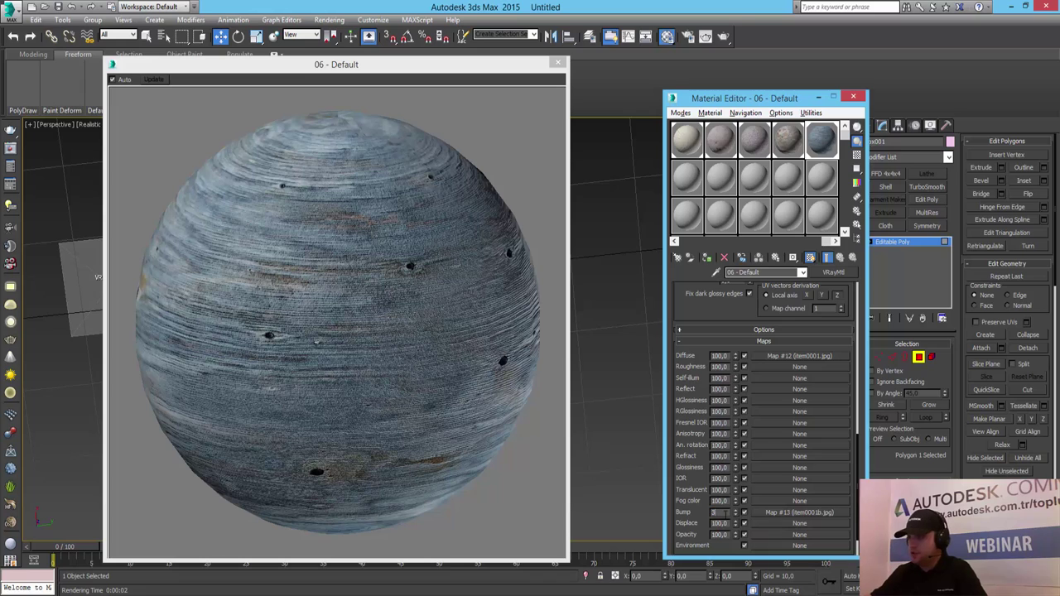
type("0,0")
key("Return")
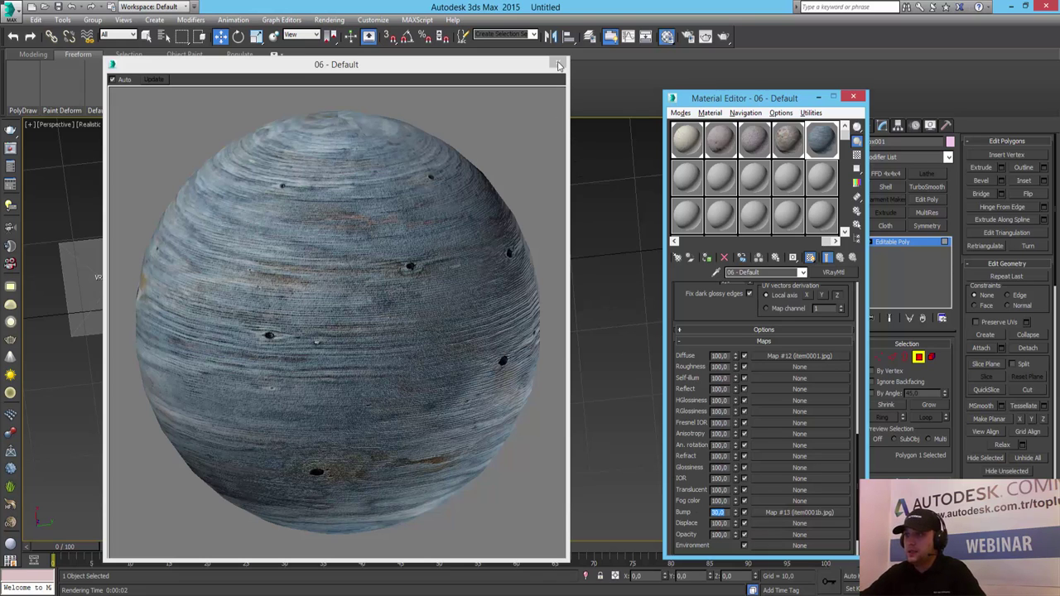
left_click(559, 65)
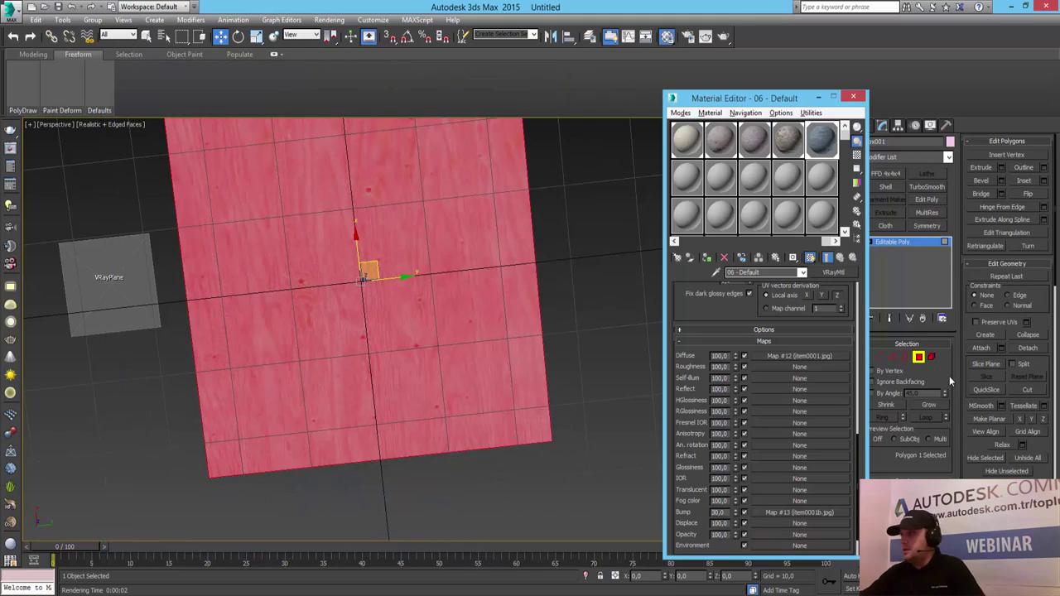
- Leave Polygon mode and raise the whole cube above the VRayPlane
left_click(918, 358)
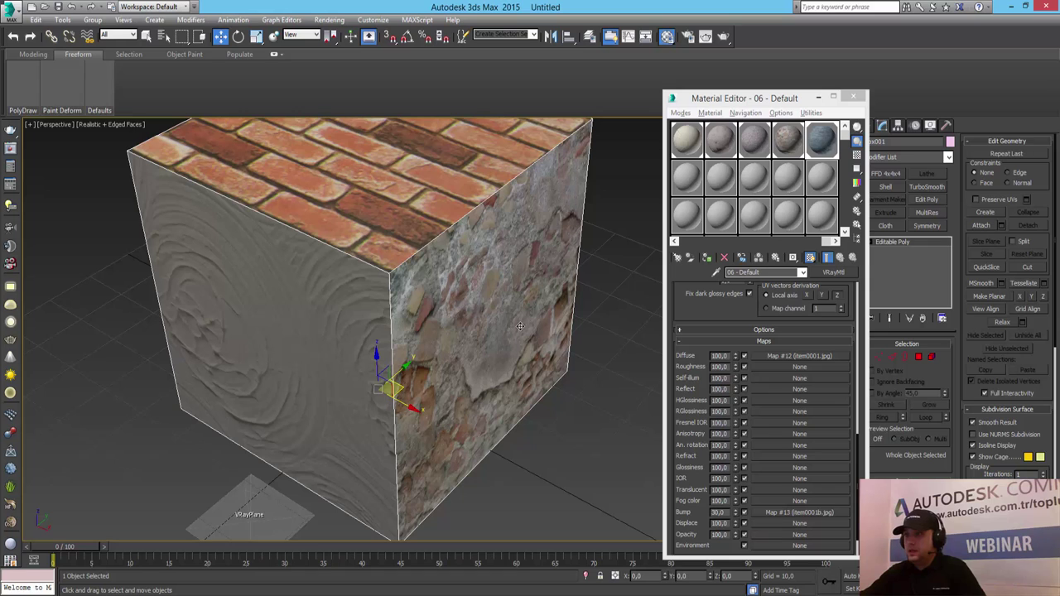
scroll(520, 326, "down", 2)
scroll(510, 329, "down", 3)
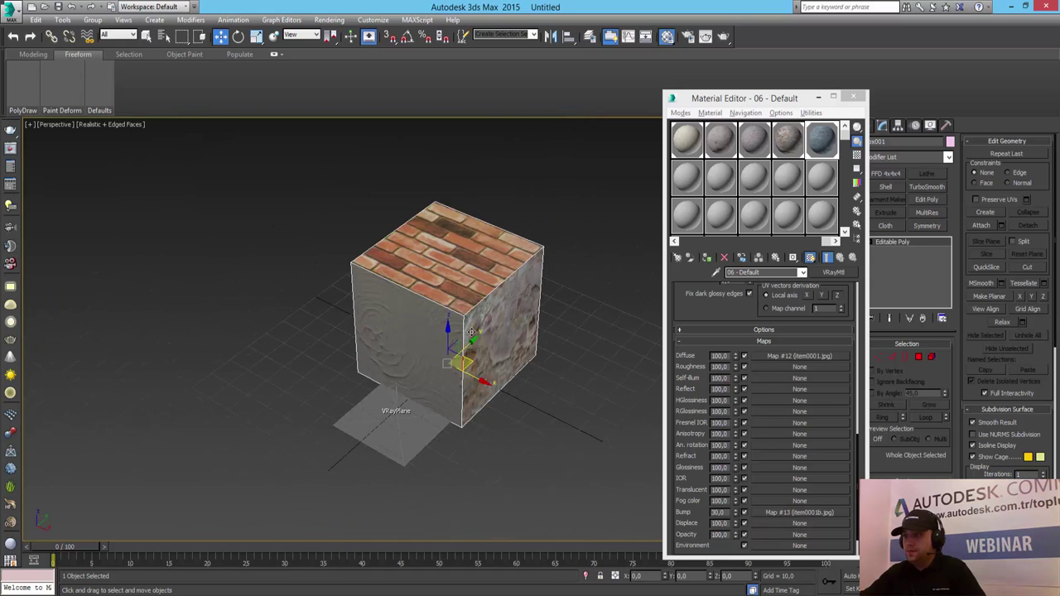
left_click_drag(472, 332, 473, 302)
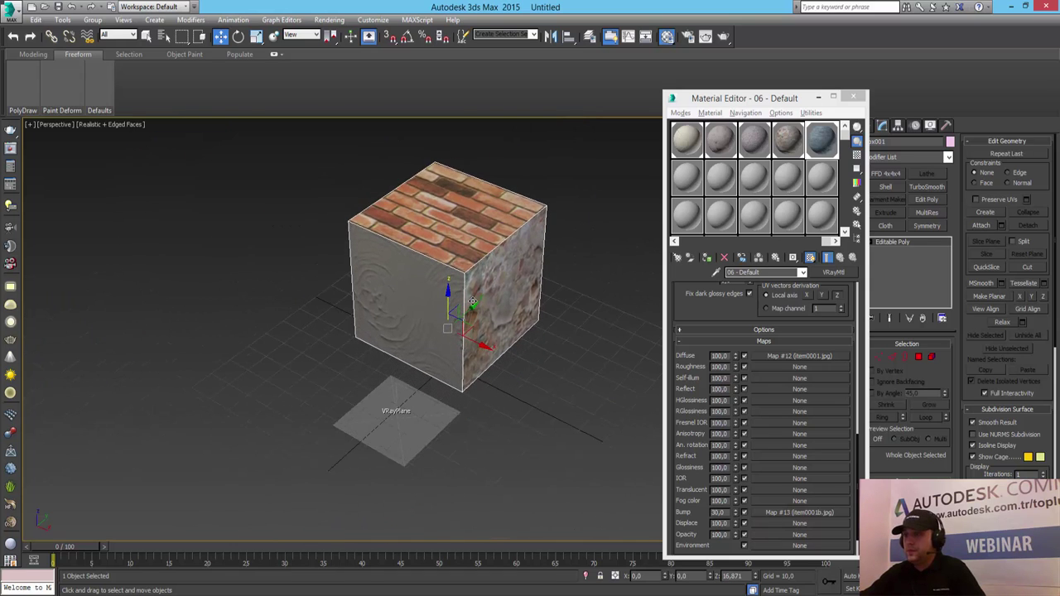
middle_click_drag(477, 319, 447, 343)
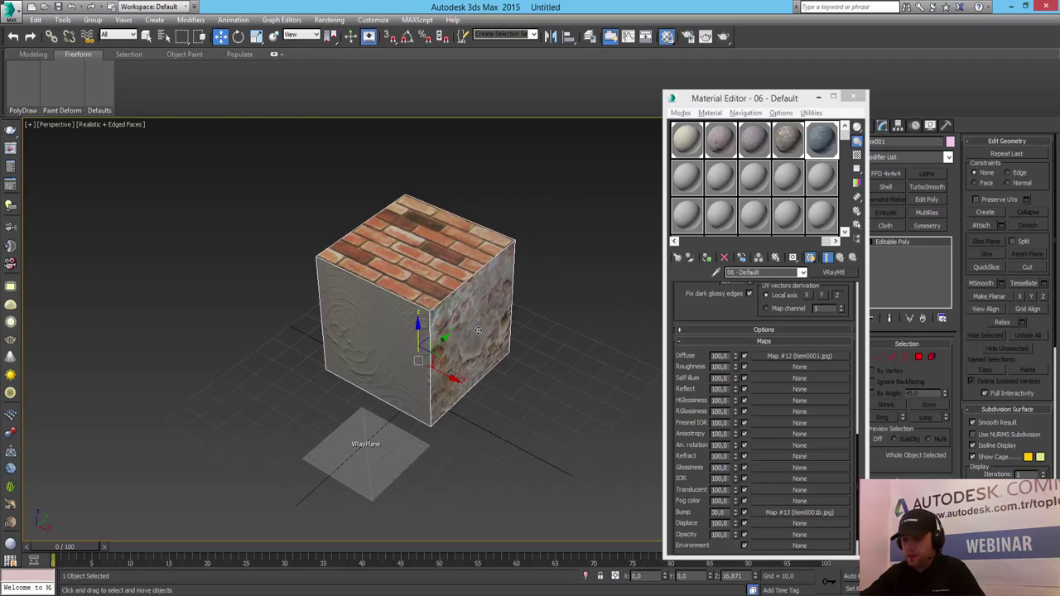
- Test-render the textured cube in V-Ray, then dismiss the render and message windows
key("shift+q")
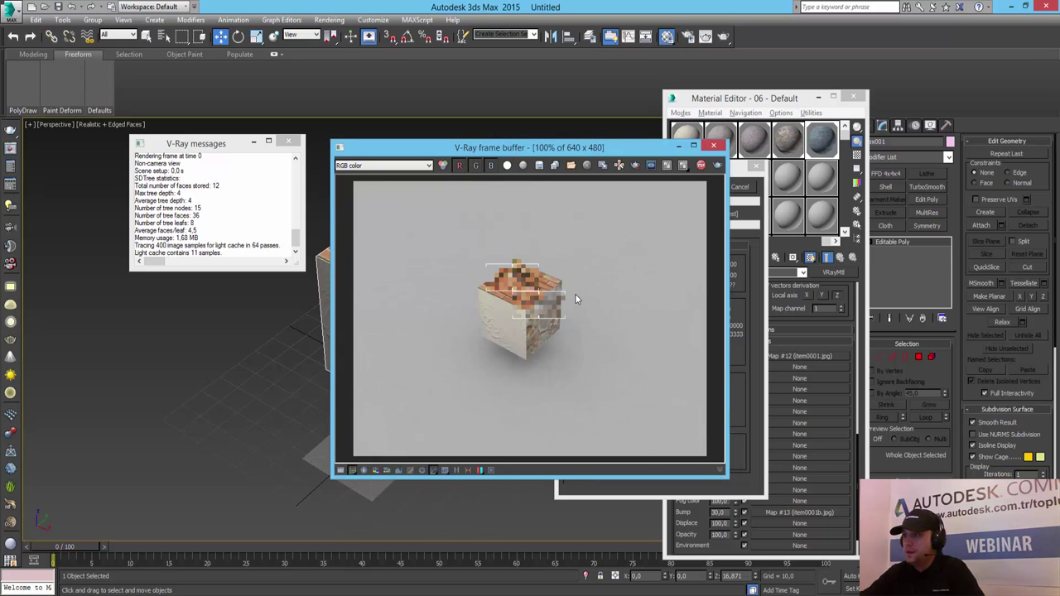
left_click(713, 147)
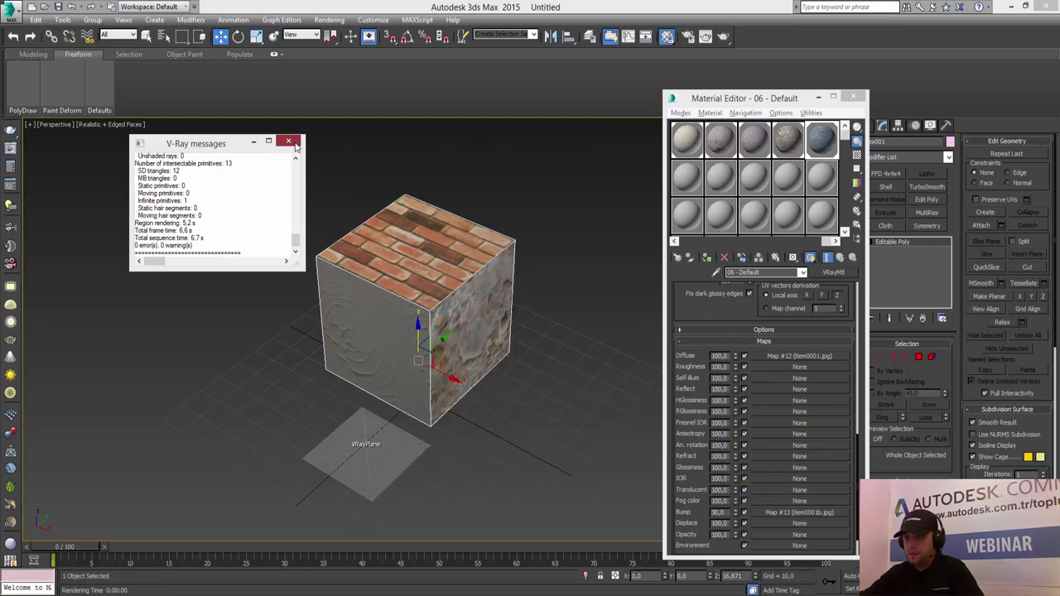
left_click(289, 141)
- Turn on safe frames, zoom in on the cube from lower, and close the Material Editor
key("shift+f")
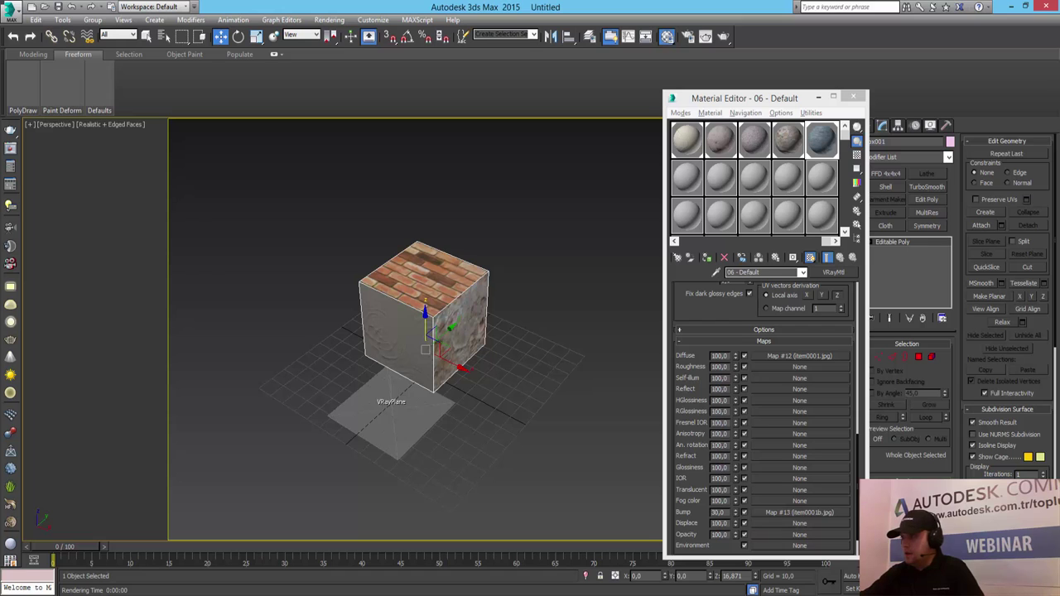
key("alt+z")
mouse_move(426, 345)
left_mouse_down()
mouse_move(429, 319)
mouse_move(444, 391)
left_mouse_up()
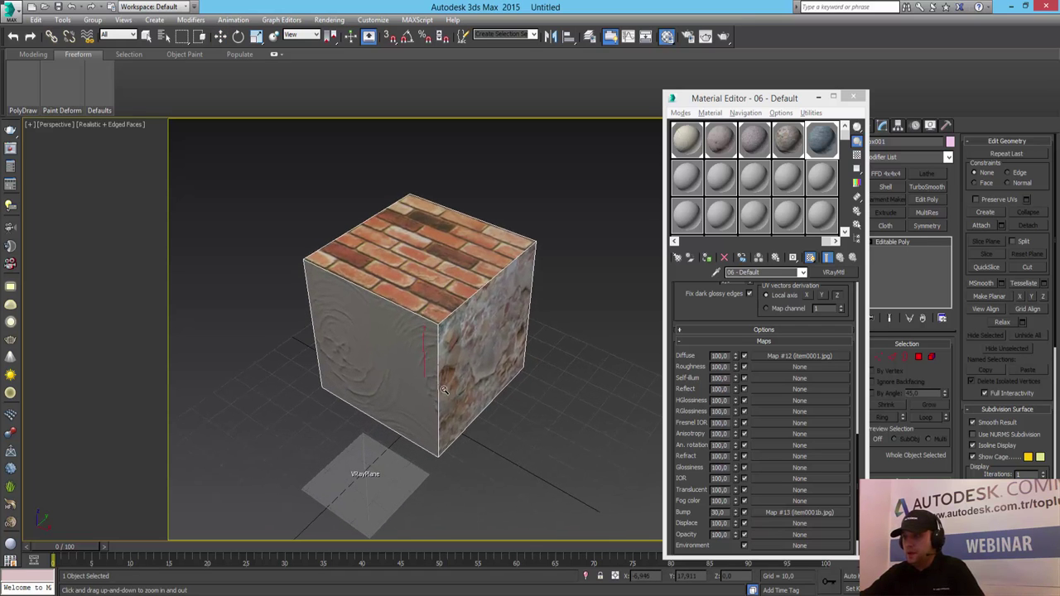
middle_click_drag(451, 405, 450, 392, "alt")
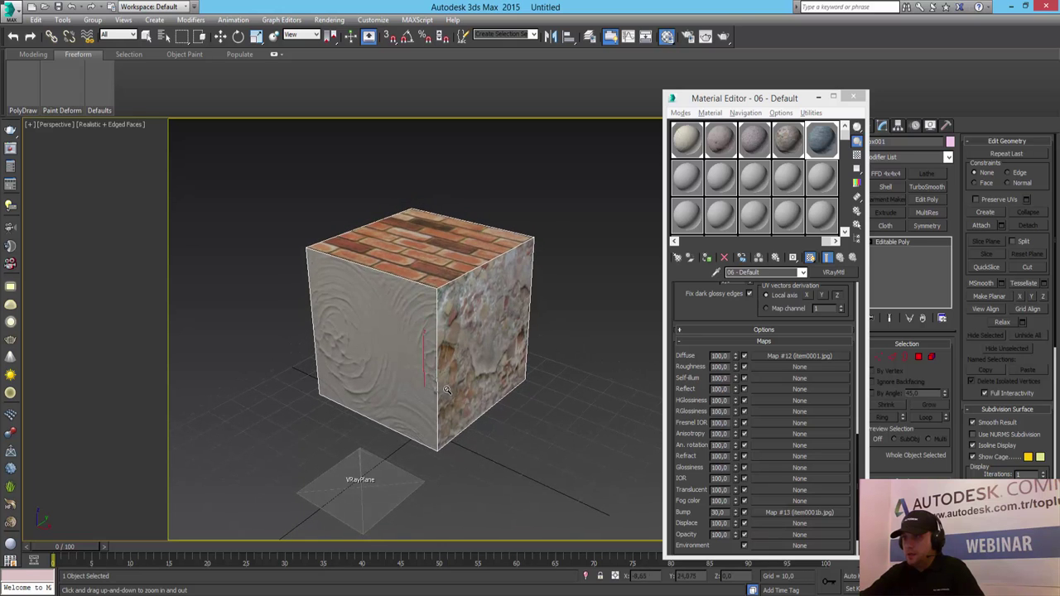
scroll(447, 390, "up", 1)
left_click(854, 97)
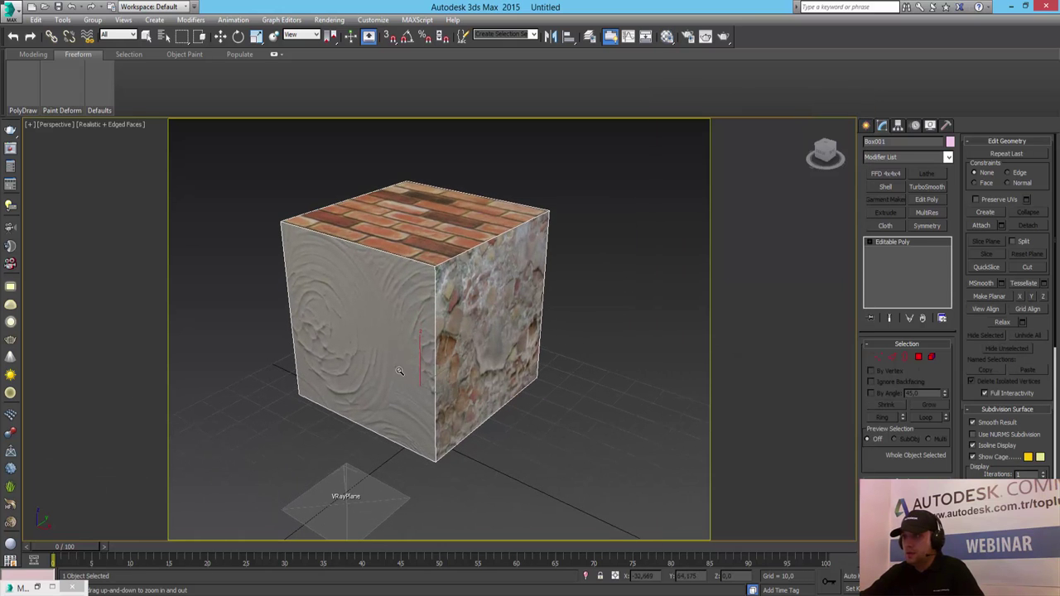
- Render a 640×480 V-Ray image of the cube from the lower angle, then close it
middle_click_drag(433, 339, 444, 350)
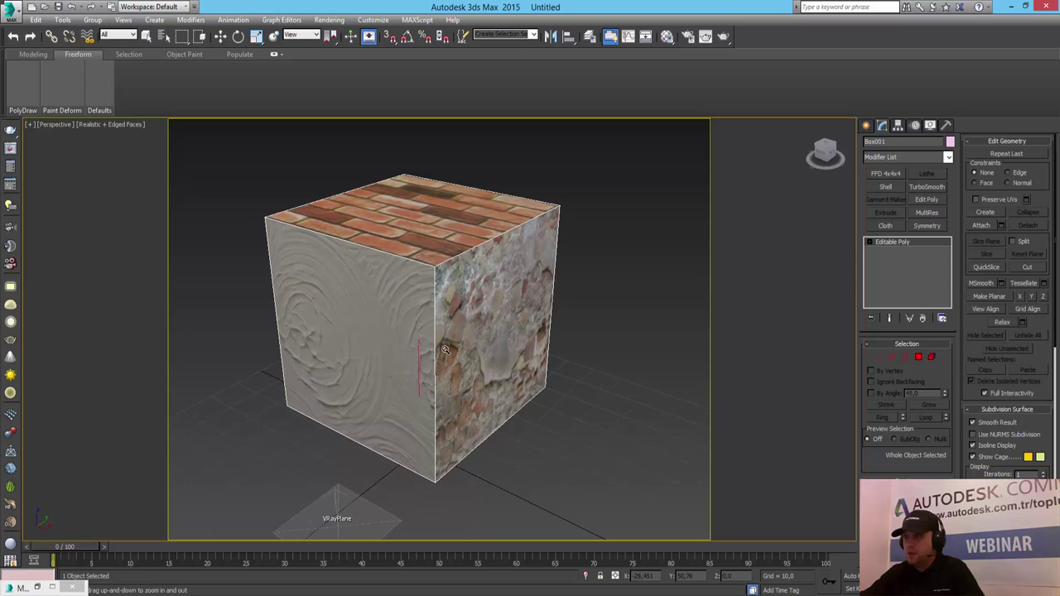
key("shift+q")
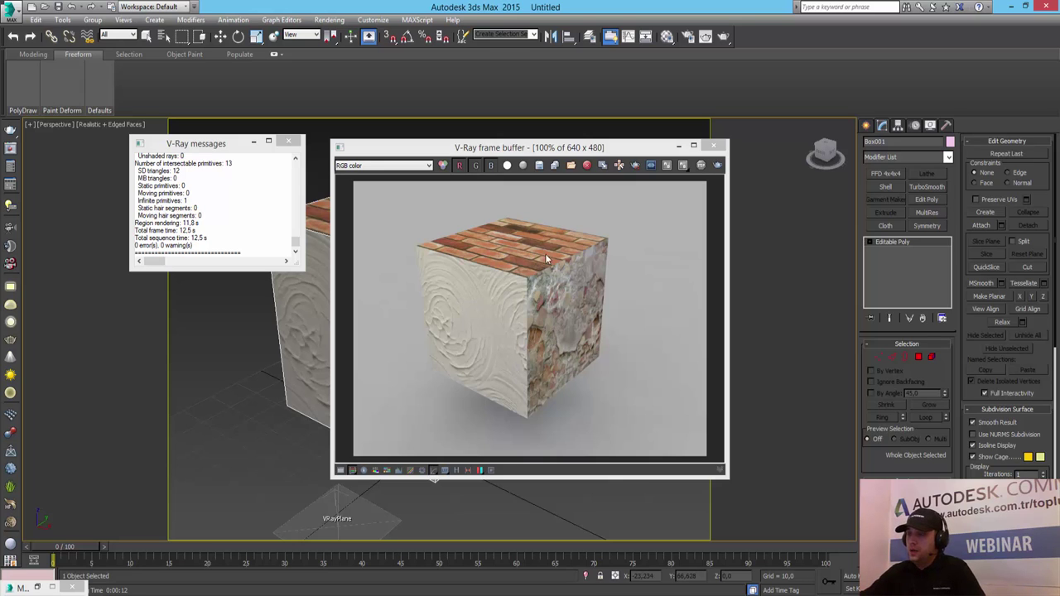
left_click(714, 146)
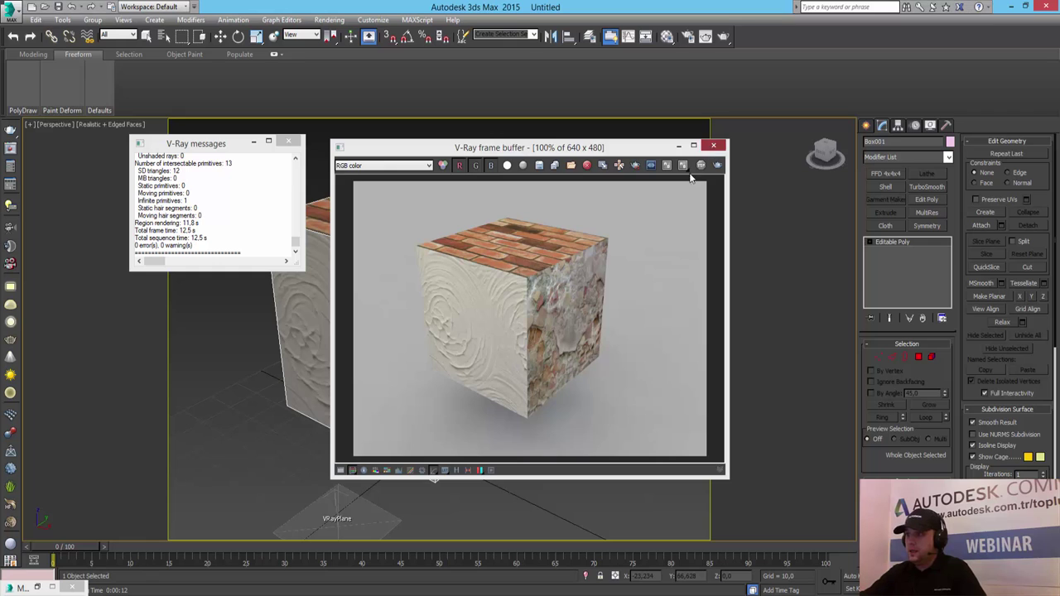
- Orbit to look at the cube's underside, render that view, and close the image
mouse_move(549, 307)
middle_mouse_down("alt")
mouse_move(361, 296)
mouse_move(354, 224)
middle_mouse_up("alt")
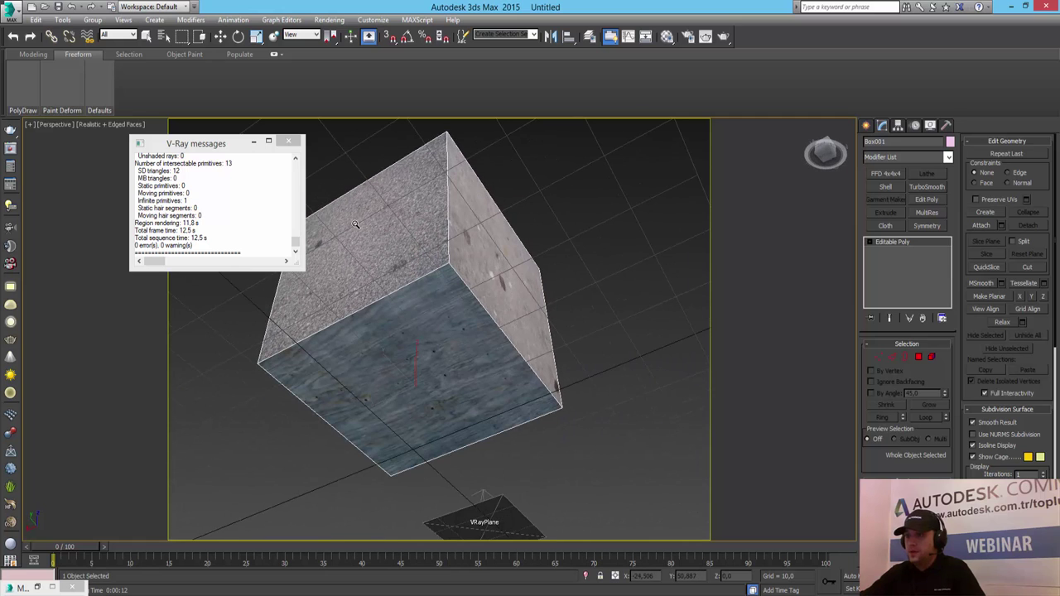
key("shift+z")
key("shift+z")
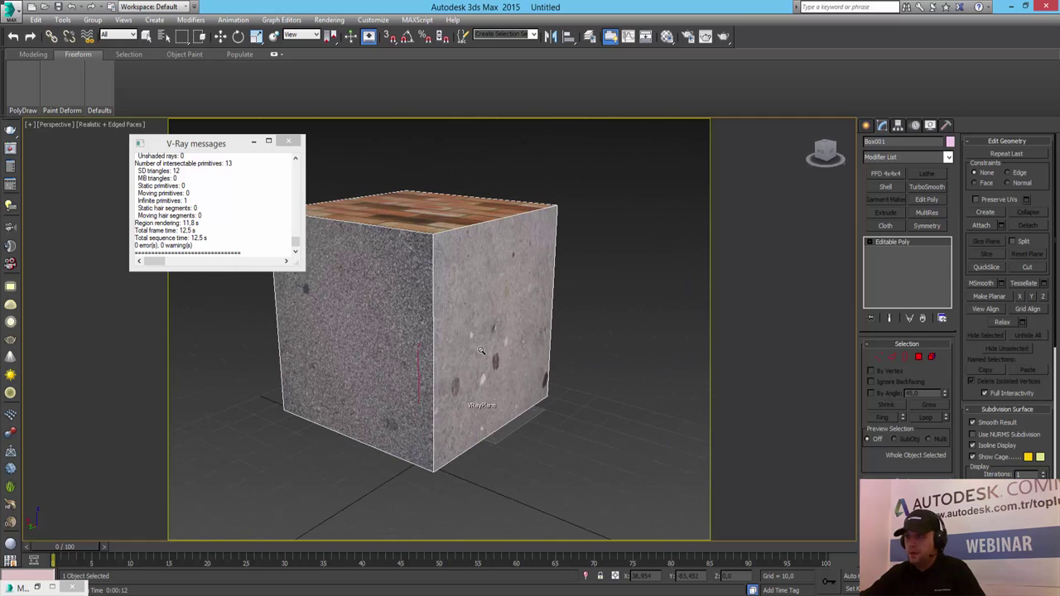
key("w")
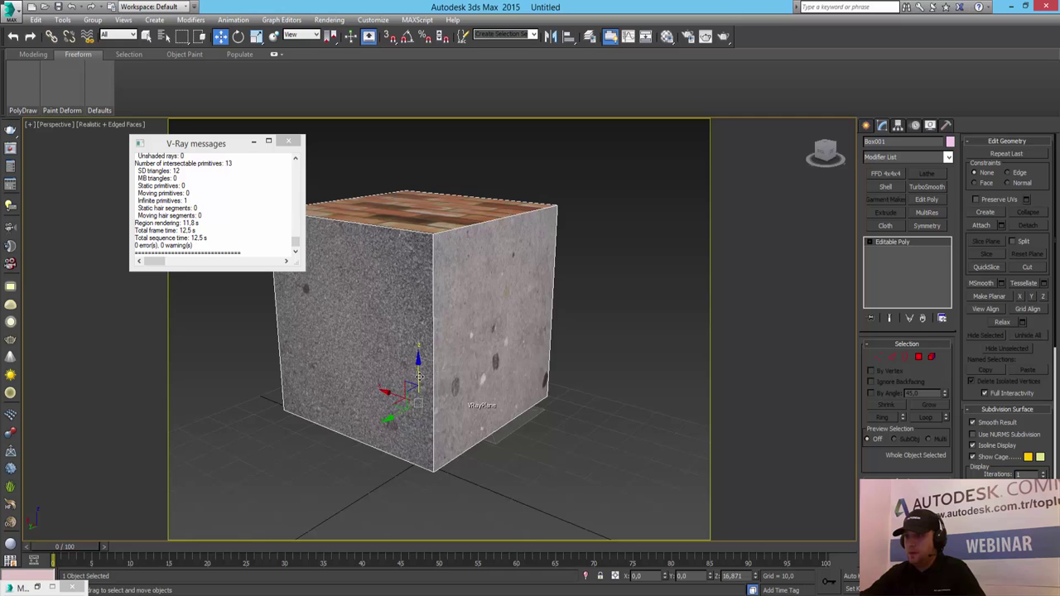
mouse_move(419, 376)
middle_mouse_down("alt")
mouse_move(487, 312)
mouse_move(470, 431)
mouse_move(471, 407)
middle_mouse_up("alt")
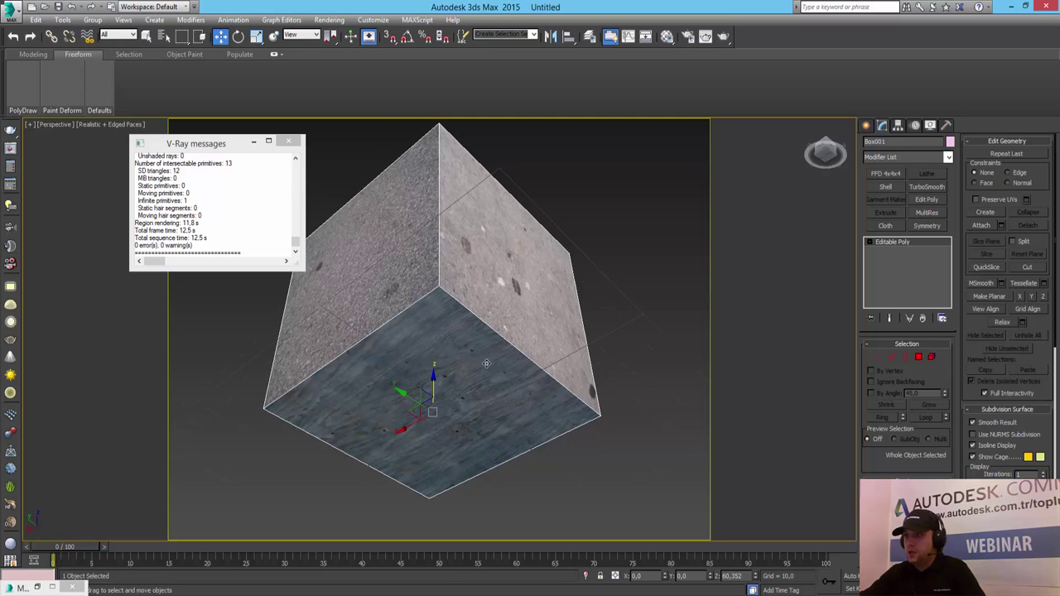
middle_click_drag(486, 363, 496, 388)
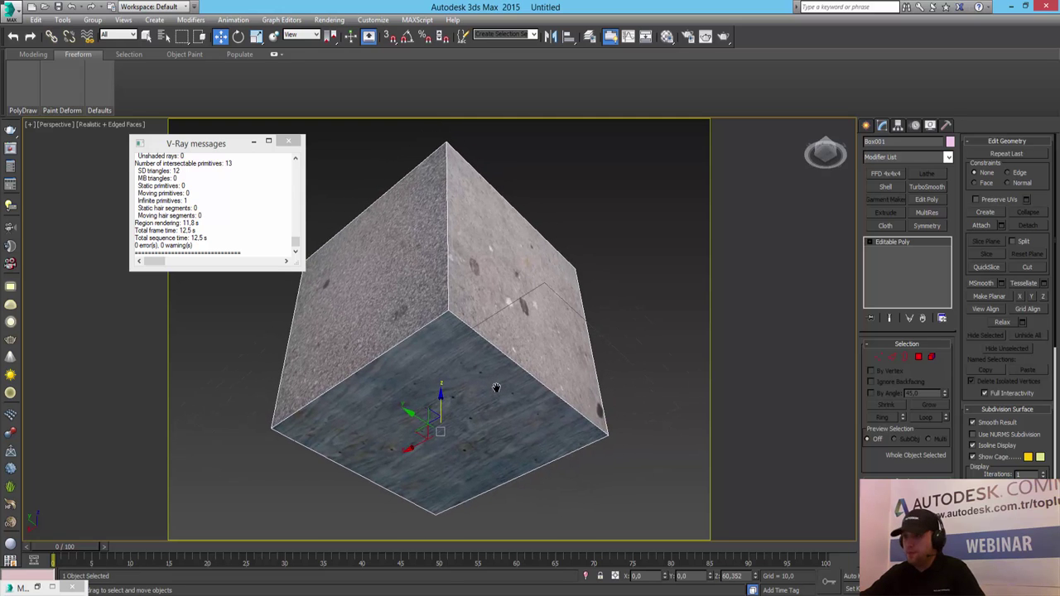
key("shift+q")
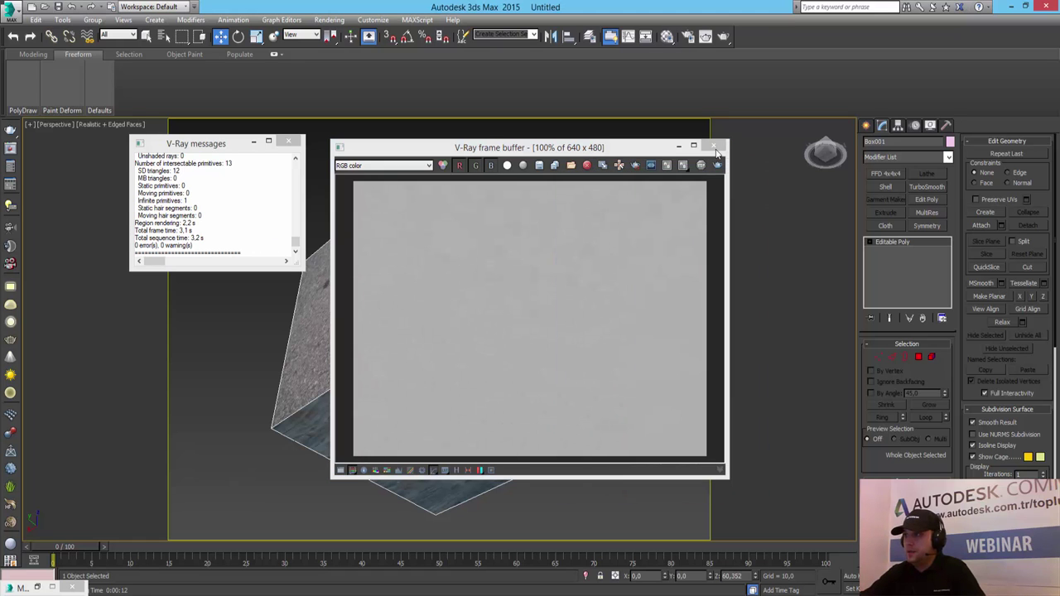
left_click(717, 149)
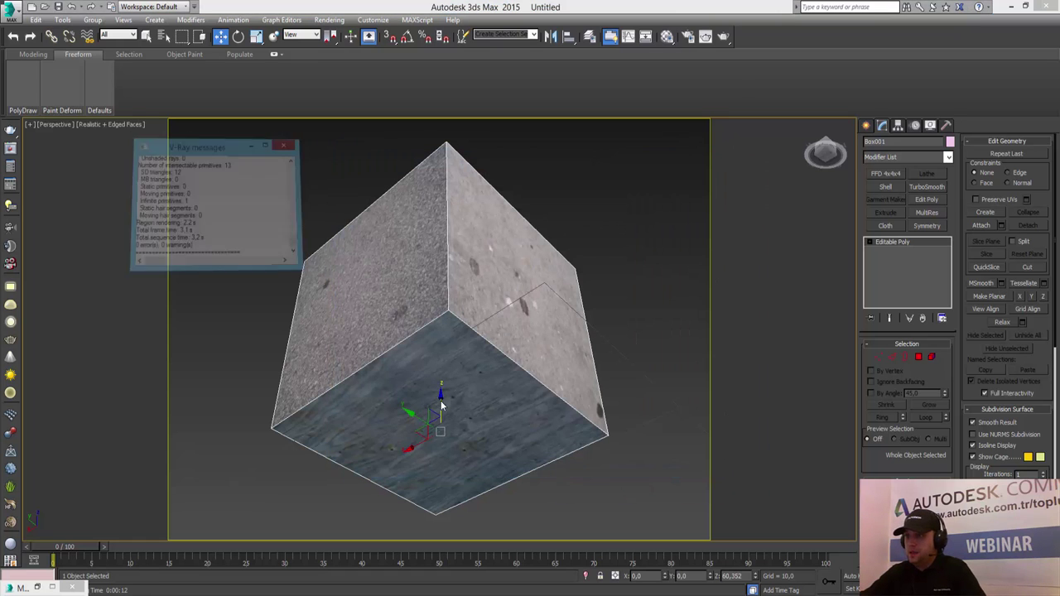
- Re-angle the view below the cube, zoom in closer, and start a new V-Ray render
mouse_move(440, 406)
middle_mouse_down("alt")
mouse_move(514, 248)
mouse_move(493, 490)
mouse_move(497, 389)
middle_mouse_up("alt")
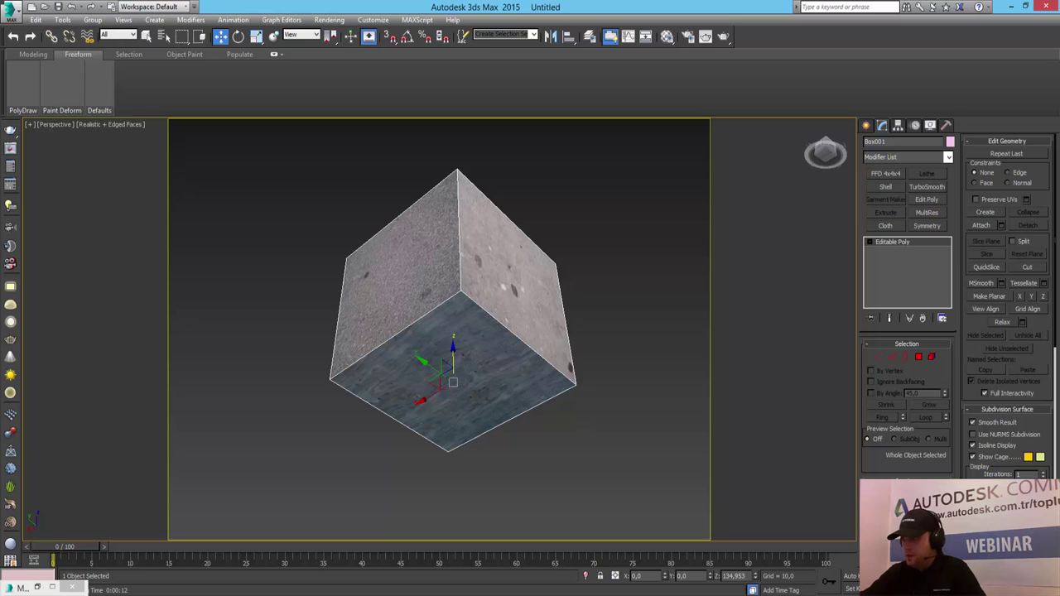
key("alt+z")
mouse_move(441, 331)
left_mouse_down()
mouse_move(445, 317)
mouse_move(441, 331)
left_mouse_up()
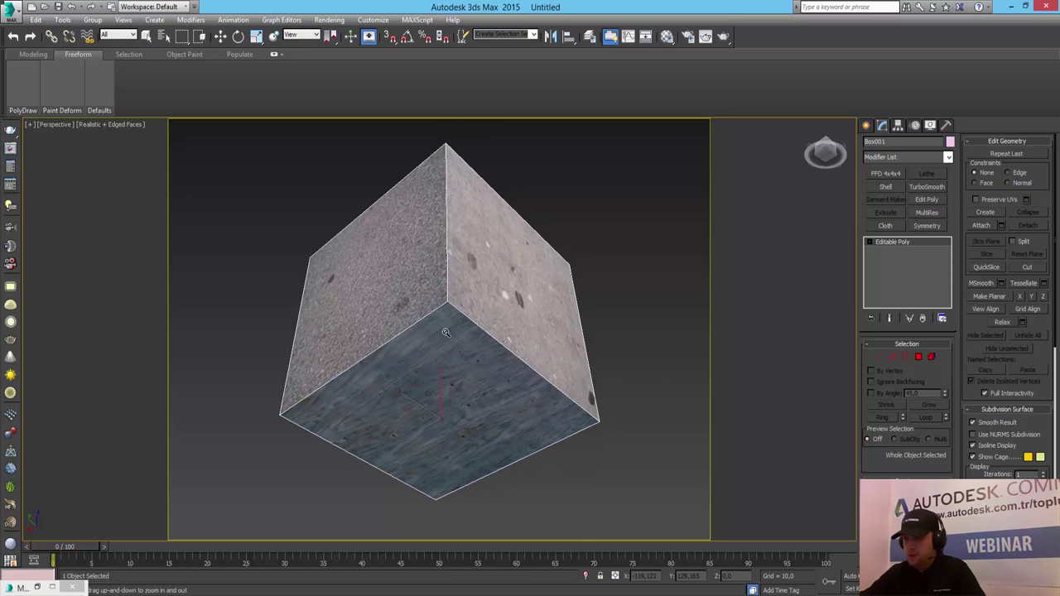
key("shift+q")
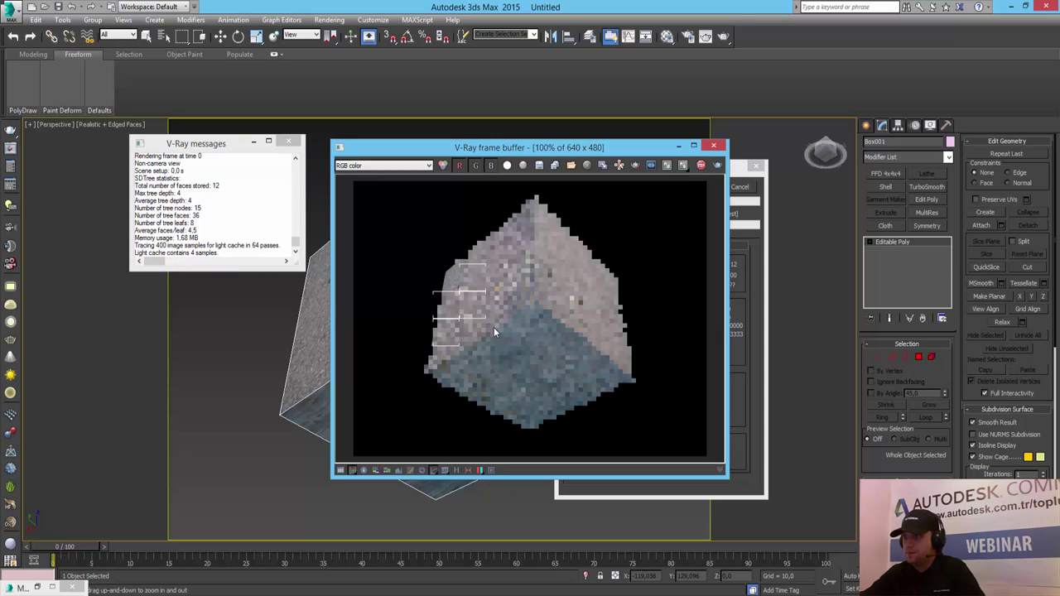